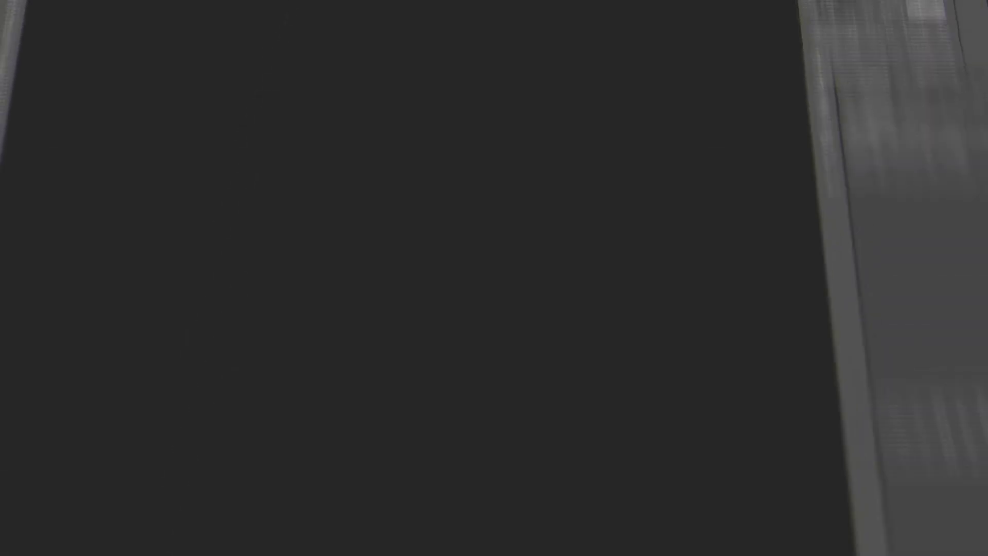
- Create a 36 × 24 inch, 120 ppi document named '1st birthday and christening CG'
{"action": "left_click", "coordinate": [57, 28]}
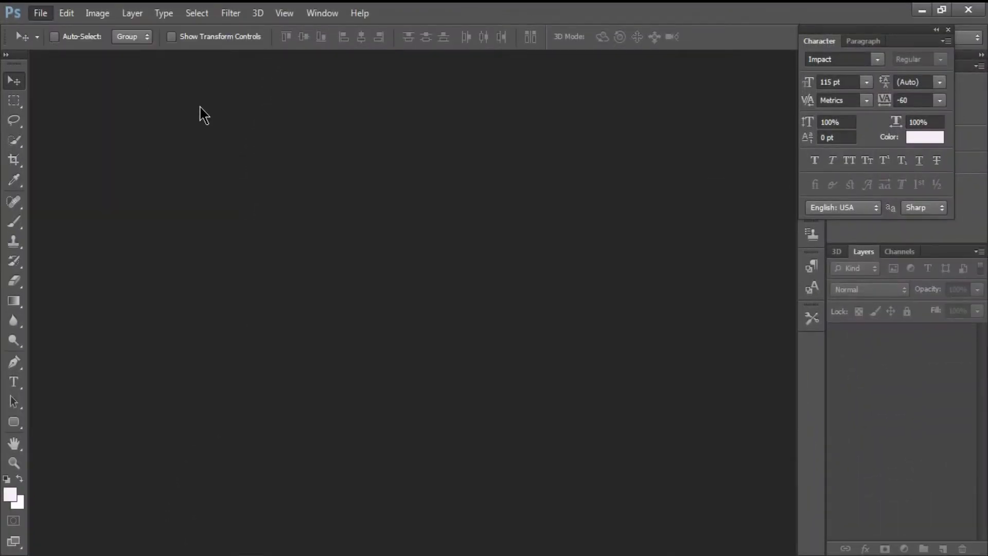
{"action": "left_click", "coordinate": [535, 200]}
{"action": "left_click", "coordinate": [501, 225]}
{"action": "type", "text": "36"}
{"action": "key", "text": "Tab"}
{"action": "key", "text": "Tab"}
{"action": "type", "text": "24"}
{"action": "key", "text": "Tab"}
{"action": "key", "text": "Tab"}
{"action": "type", "text": "120"}
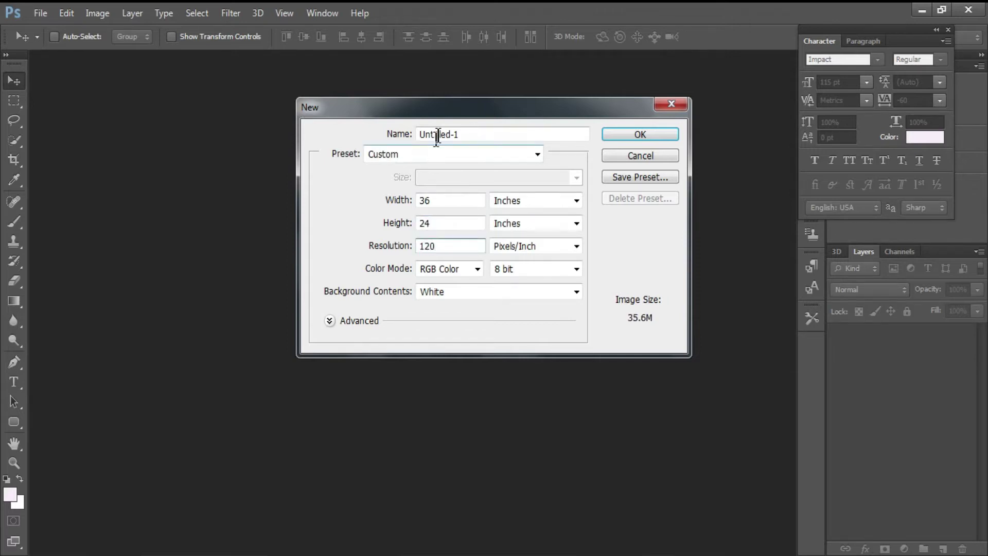
{"action": "double_click", "coordinate": [458, 134]}
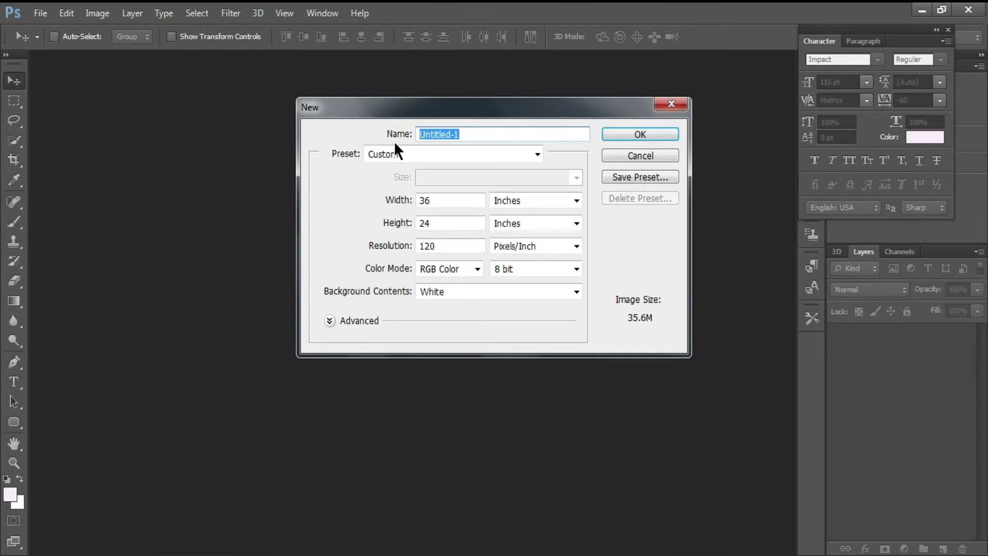
{"action": "type", "text": "1st birthday and christening CG"}
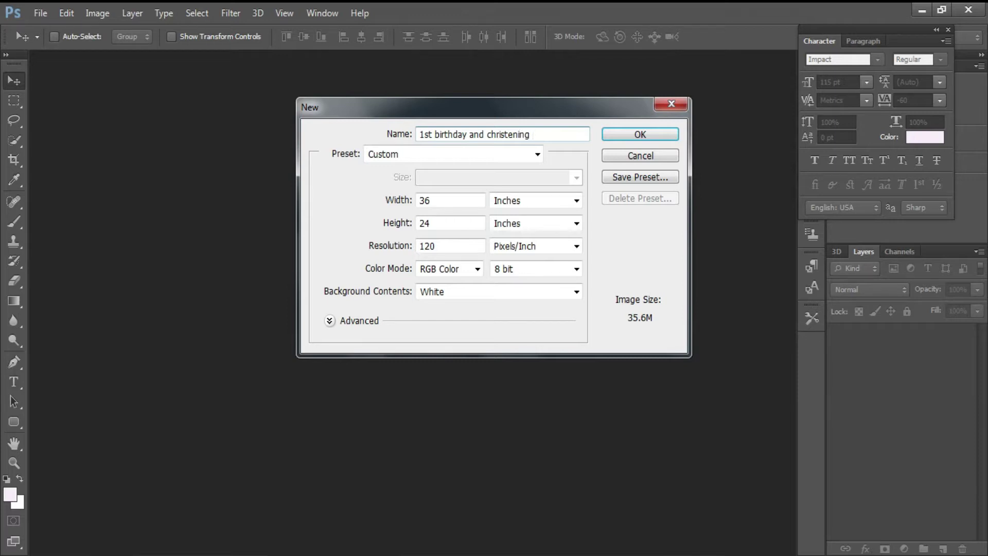
{"action": "left_click", "coordinate": [657, 138]}
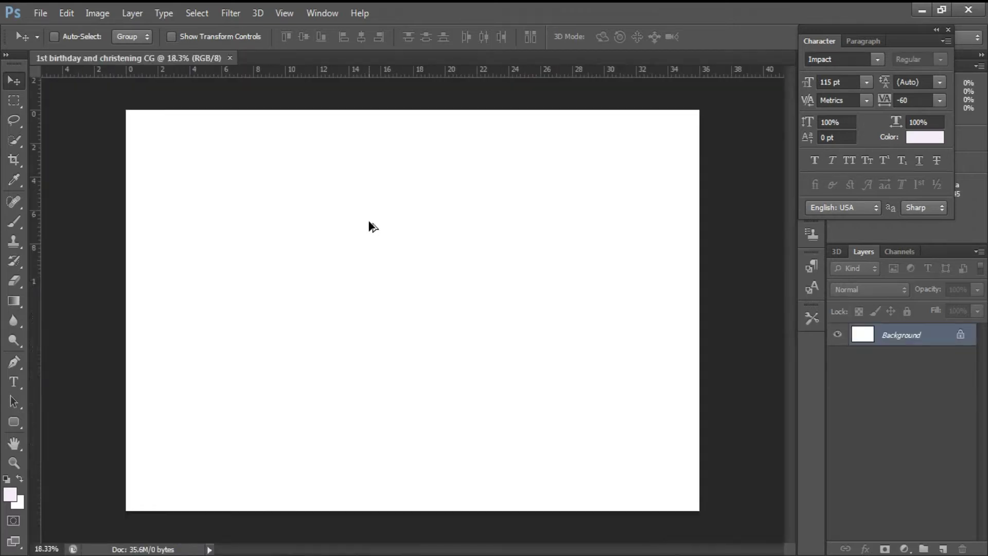
- Place the jungle scenery image from the Desktop layout-images folder
{"action": "left_click", "coordinate": [41, 13]}
{"action": "left_click", "coordinate": [63, 261]}
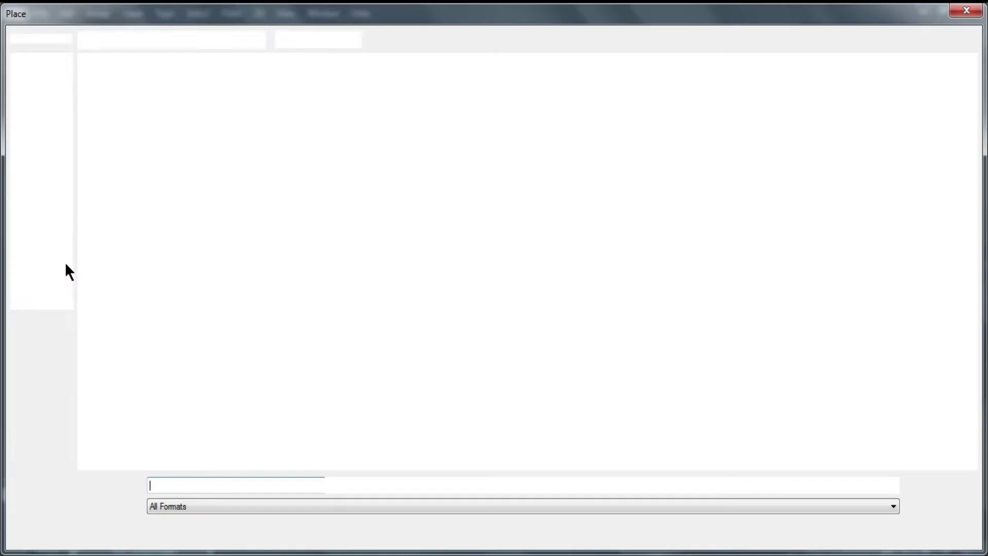
{"action": "left_click", "coordinate": [36, 124]}
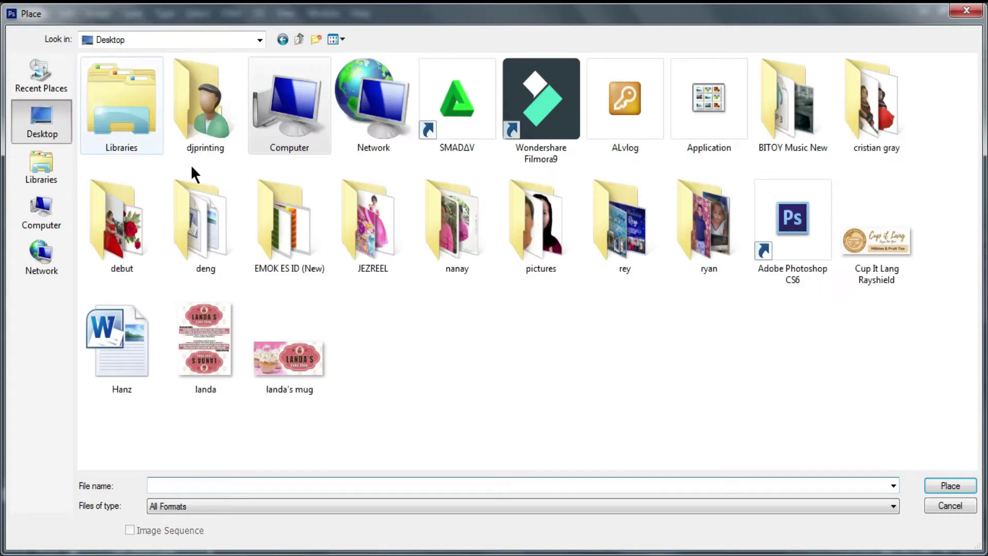
{"action": "double_click", "coordinate": [855, 129]}
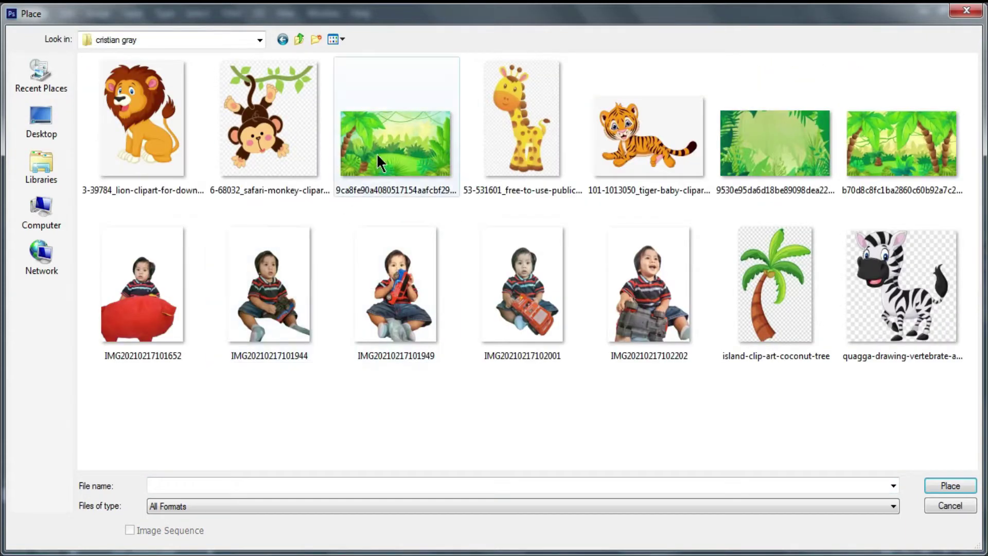
{"action": "double_click", "coordinate": [378, 151]}
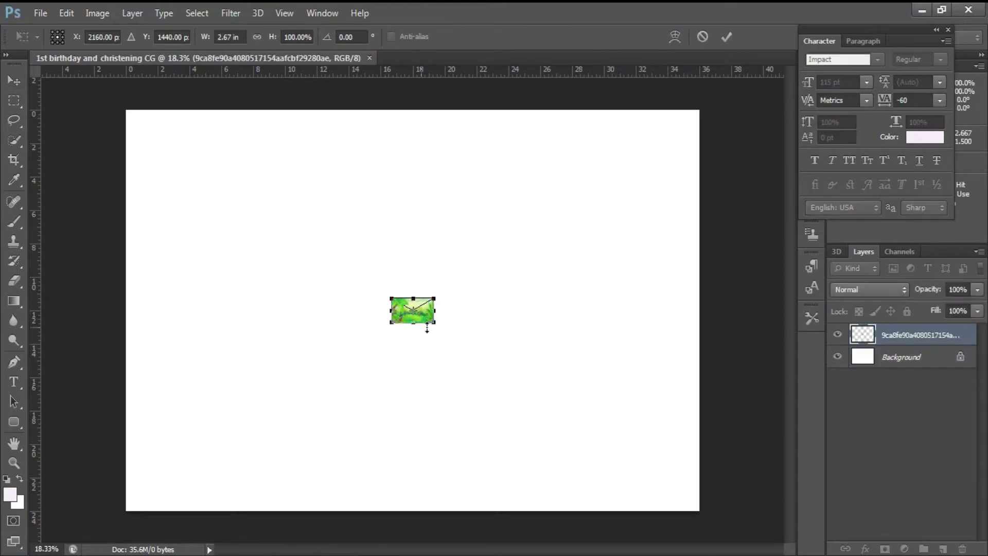
- Stretch the jungle image to cover the whole canvas, commit it, and fit the view
{"action": "mouse_move", "coordinate": [438, 334]}
{"action": "left_mouse_down"}
{"action": "mouse_move", "coordinate": [594, 430]}
{"action": "mouse_move", "coordinate": [329, 241]}
{"action": "left_mouse_up"}
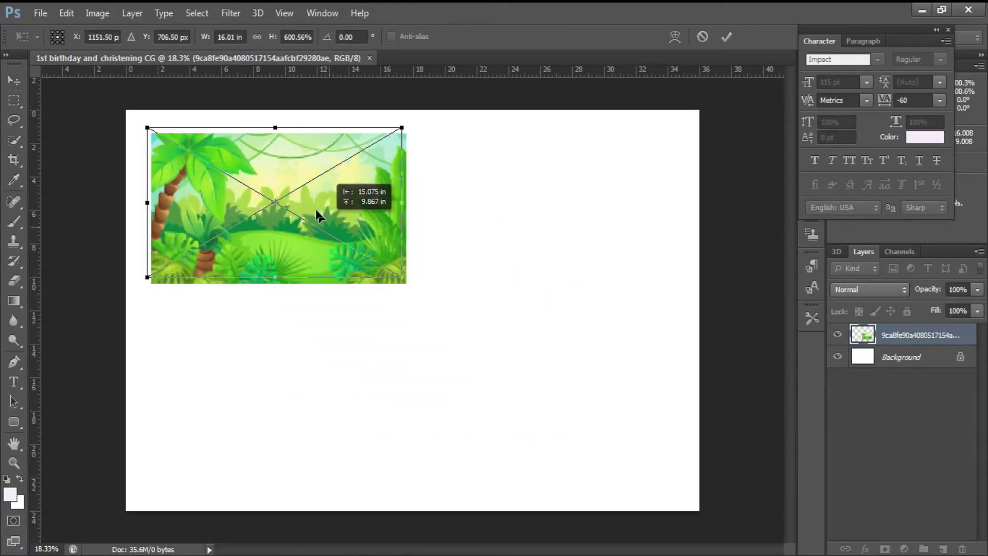
{"action": "left_click_drag", "start_coordinate": [381, 260], "coordinate": [713, 555]}
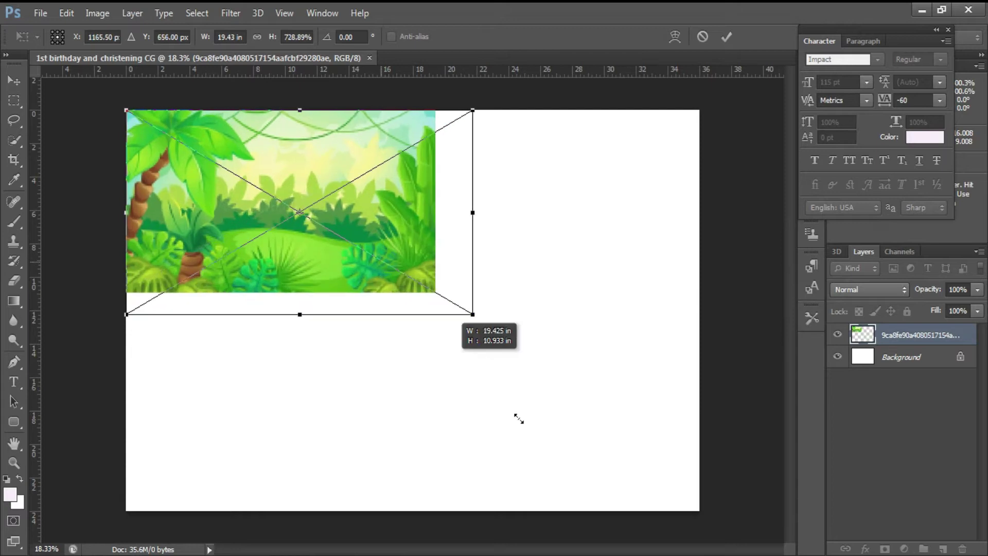
{"action": "left_click_drag", "start_coordinate": [745, 474], "coordinate": [807, 511]}
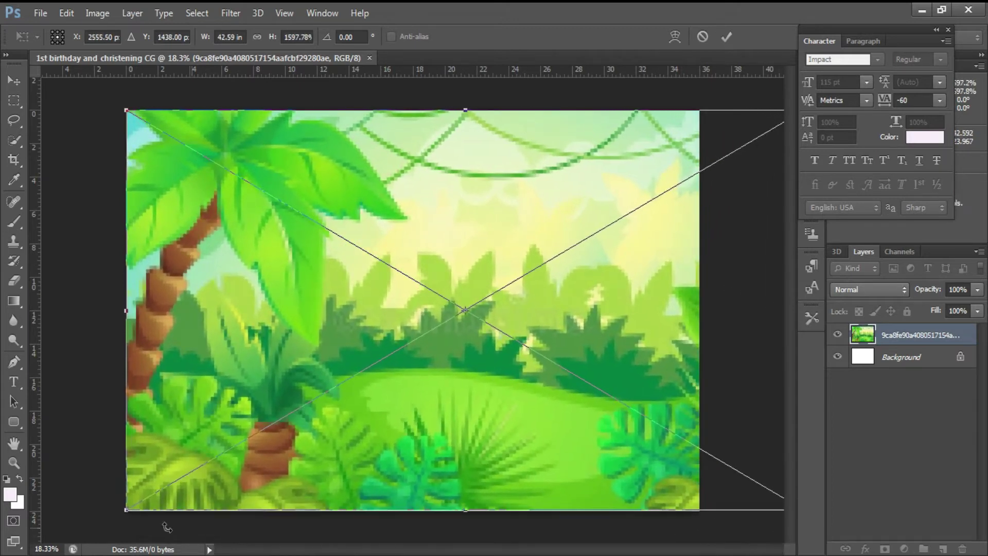
{"action": "left_click_drag", "start_coordinate": [126, 510], "coordinate": [122, 513]}
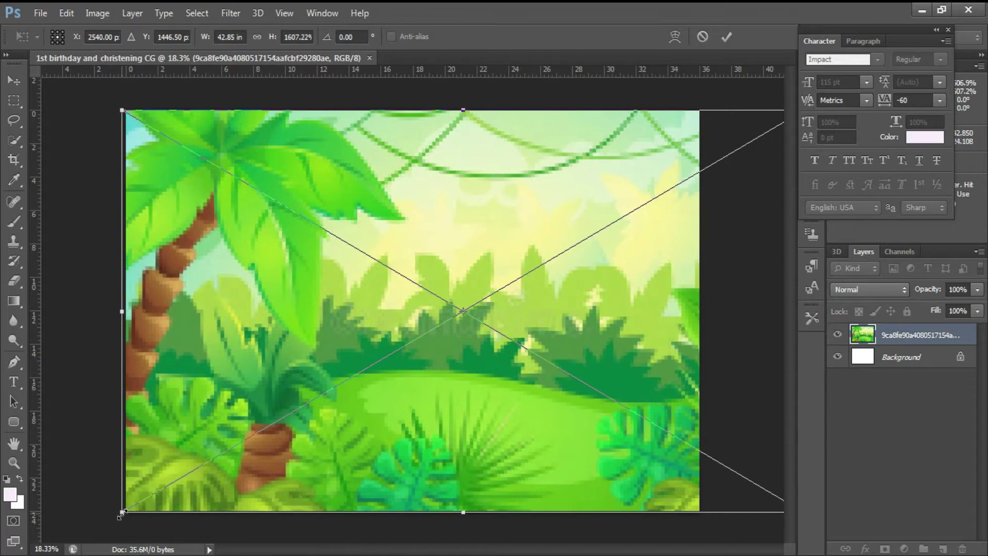
{"action": "key", "text": "Return"}
{"action": "key", "text": "ctrl+0"}
{"action": "key", "text": "ctrl+minus"}
{"action": "key", "text": "ctrl+0"}
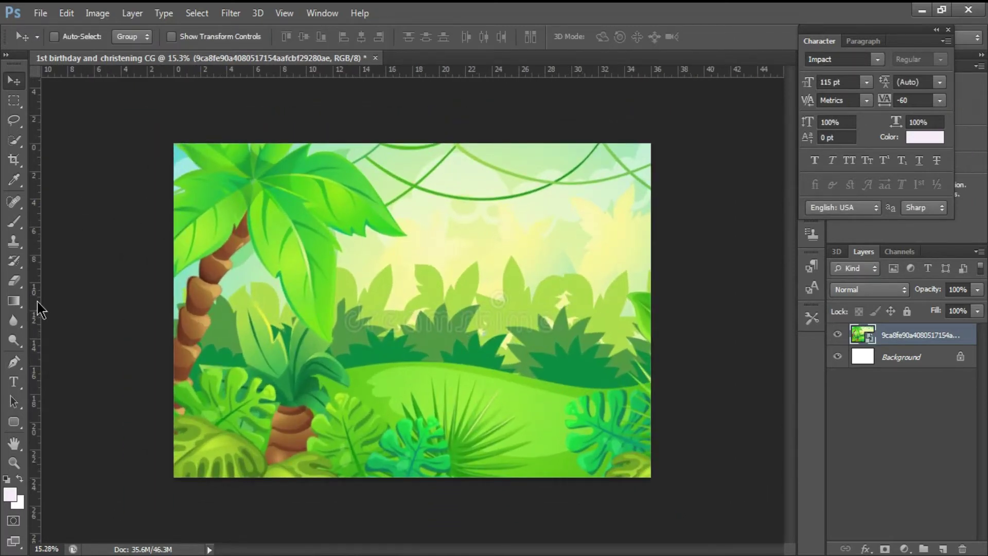
- Draw a large ellipse over the right side and shift it further right
{"action": "left_click", "coordinate": [19, 424]}
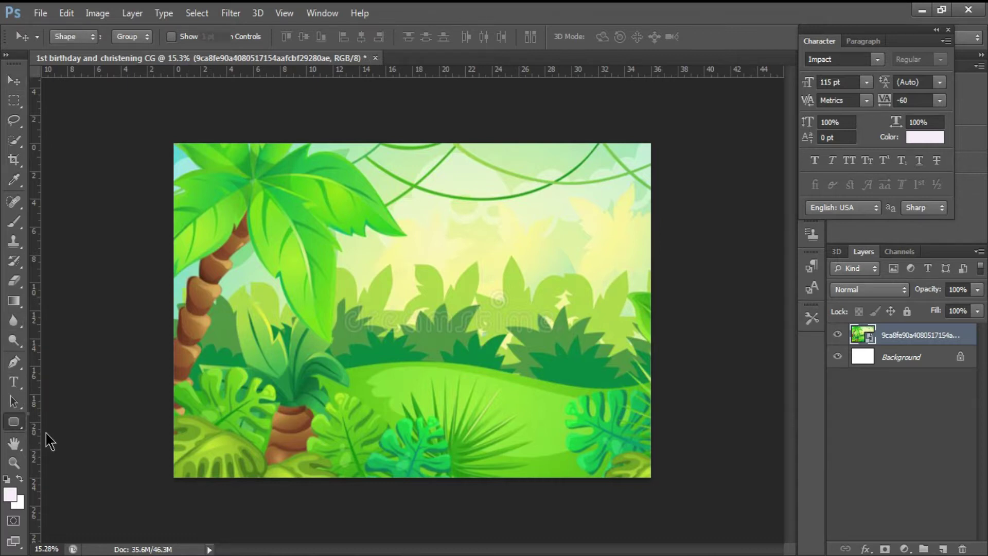
{"action": "left_click", "coordinate": [75, 447]}
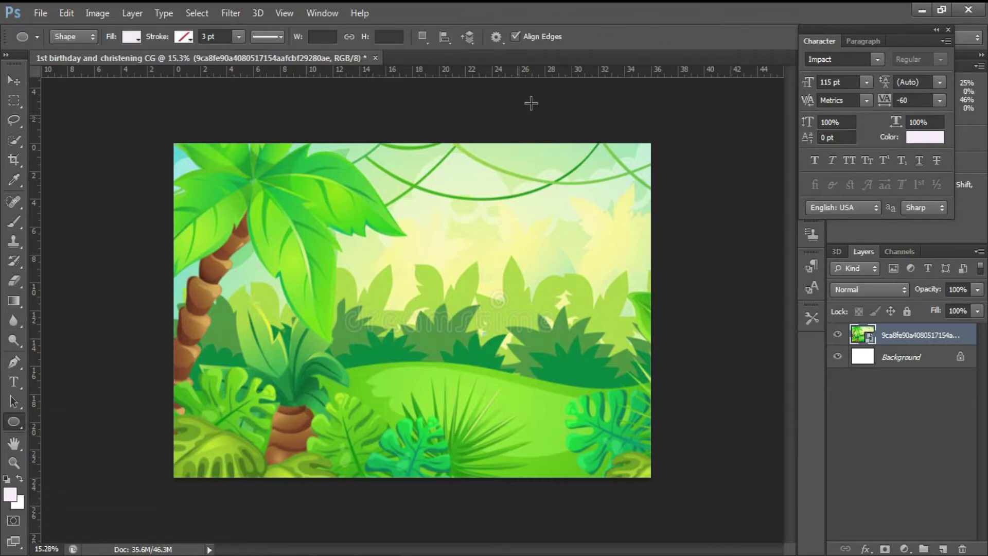
{"action": "left_click_drag", "start_coordinate": [374, 121], "coordinate": [765, 520]}
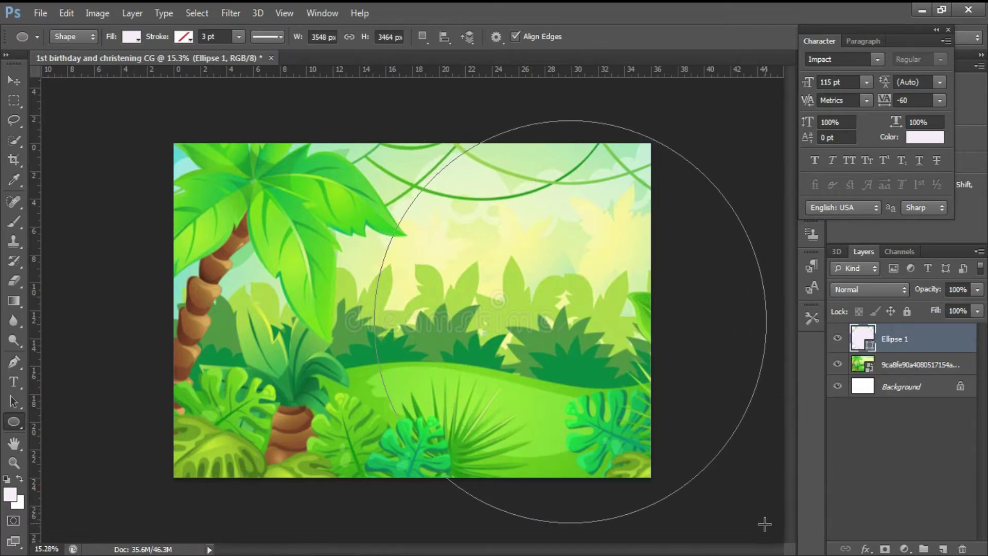
{"action": "key", "text": "ctrl+t"}
{"action": "left_click_drag", "start_coordinate": [623, 389], "coordinate": [690, 394]}
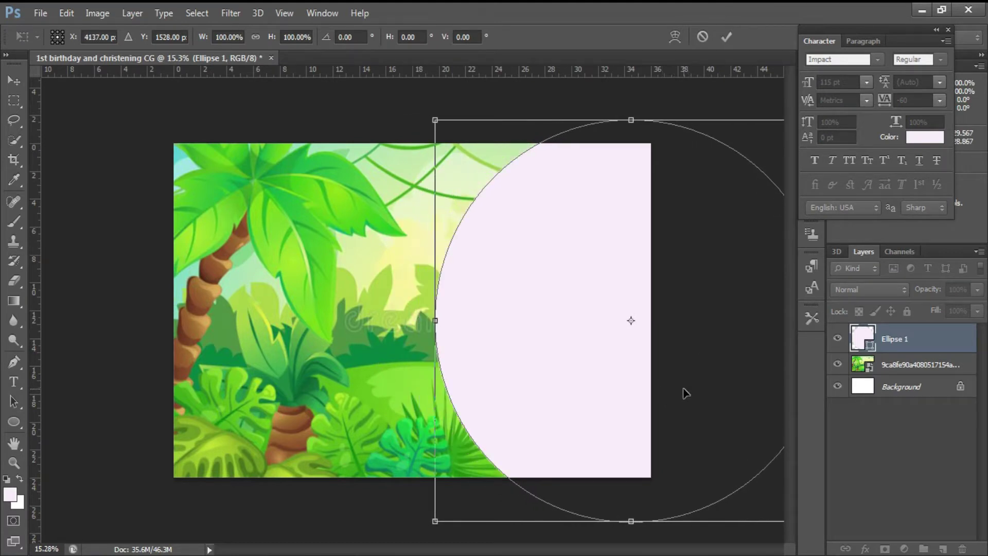
{"action": "key", "text": "Return"}
- Give the Ellipse 1 layer a yellow 30 px stroke
{"action": "right_click", "coordinate": [908, 338]}
{"action": "left_click", "coordinate": [662, 87]}
{"action": "left_click", "coordinate": [607, 246]}
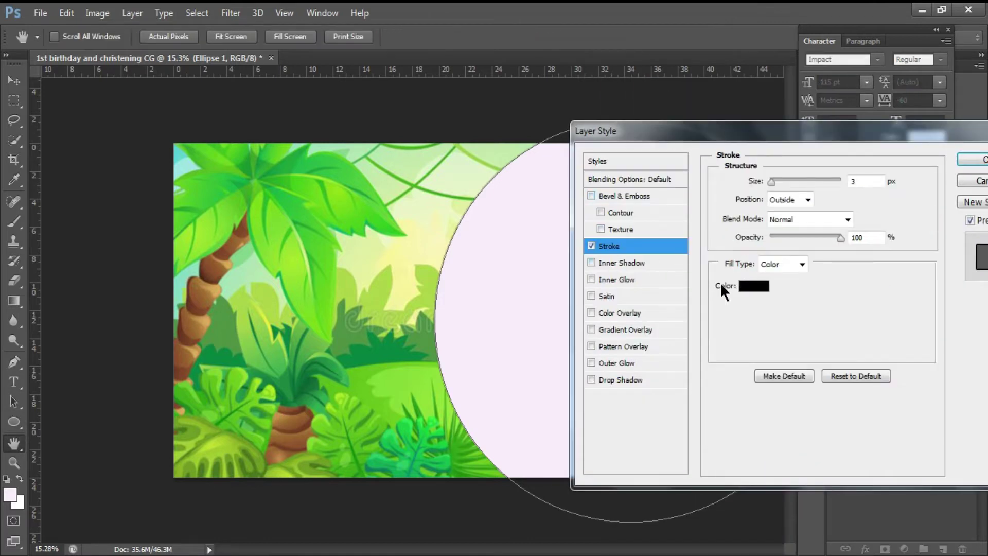
{"action": "left_click", "coordinate": [754, 283]}
{"action": "left_click", "coordinate": [291, 251]}
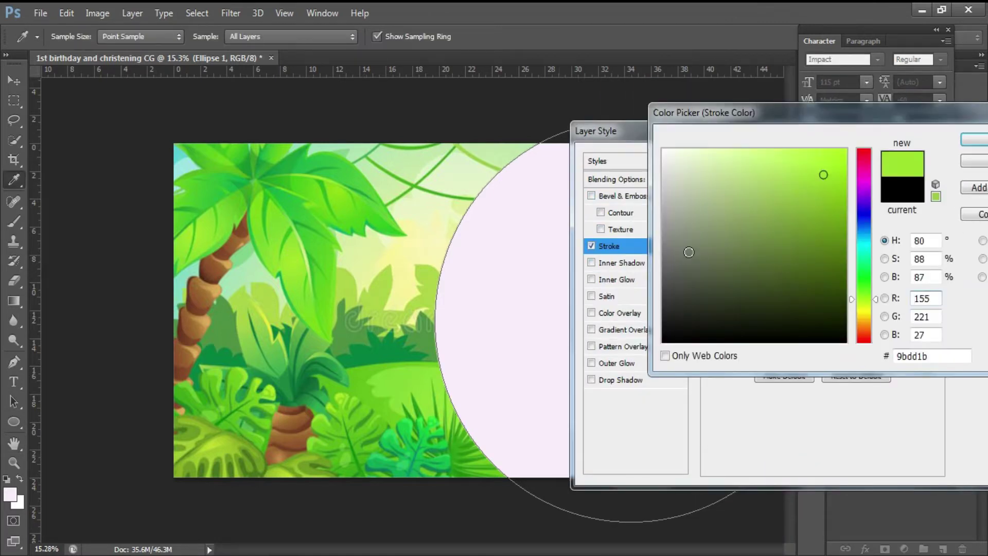
{"action": "left_click_drag", "start_coordinate": [807, 154], "coordinate": [842, 156]}
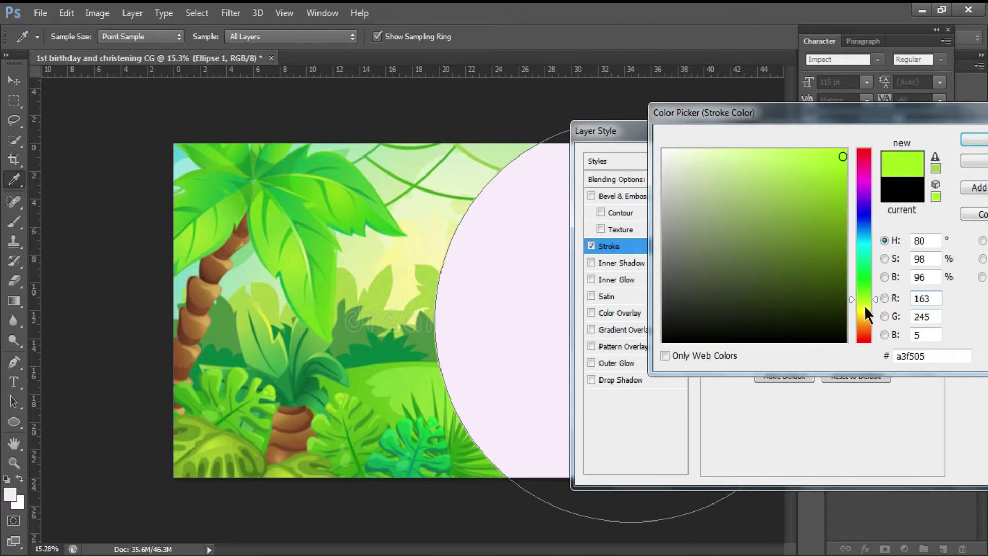
{"action": "left_click", "coordinate": [865, 308]}
{"action": "left_click", "coordinate": [974, 141]}
{"action": "key", "text": "Up"}
{"action": "key", "text": "Up"}
{"action": "key", "text": "Up"}
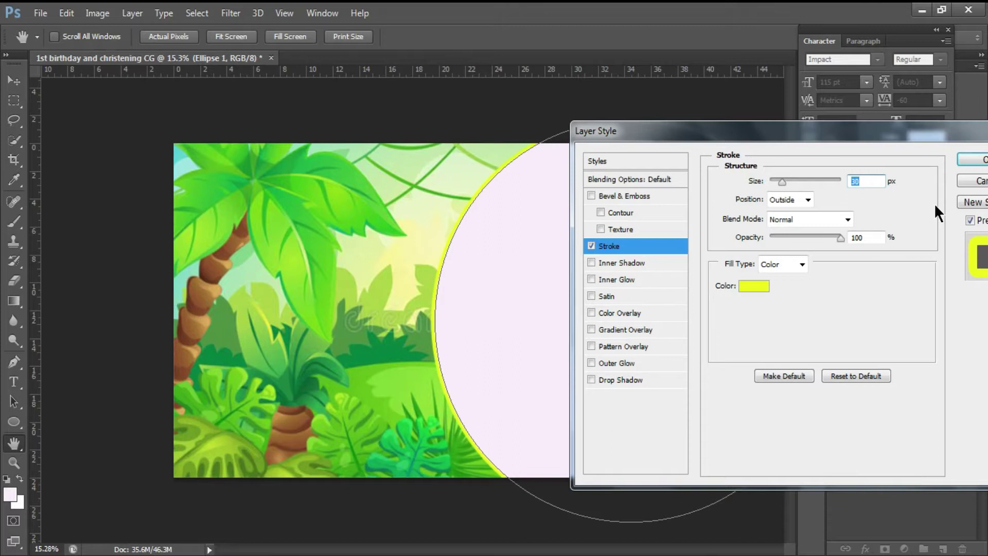
{"action": "key", "text": "Return"}
- Place the toddler-on-red-pillow photo over the circle and clip it inside
{"action": "left_click", "coordinate": [40, 13]}
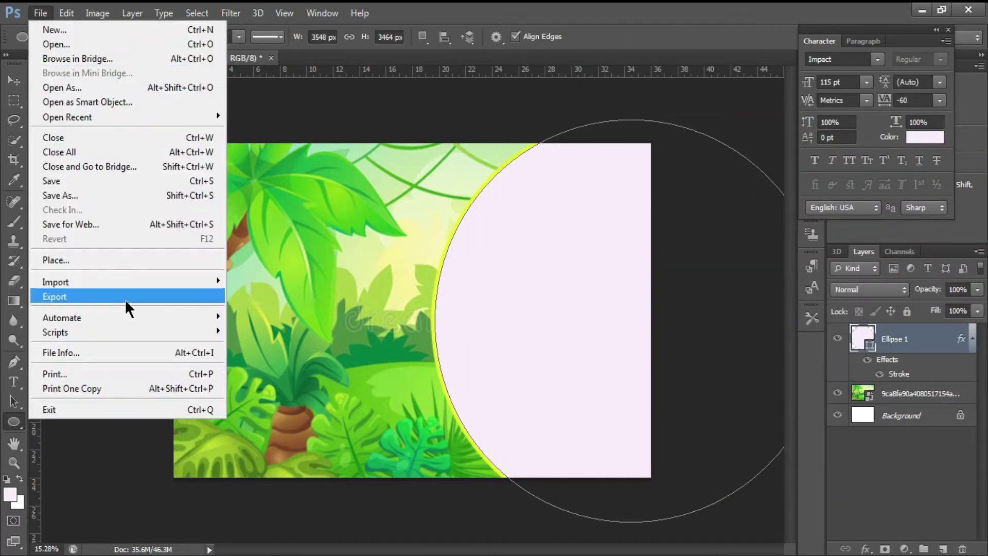
{"action": "left_click", "coordinate": [106, 259]}
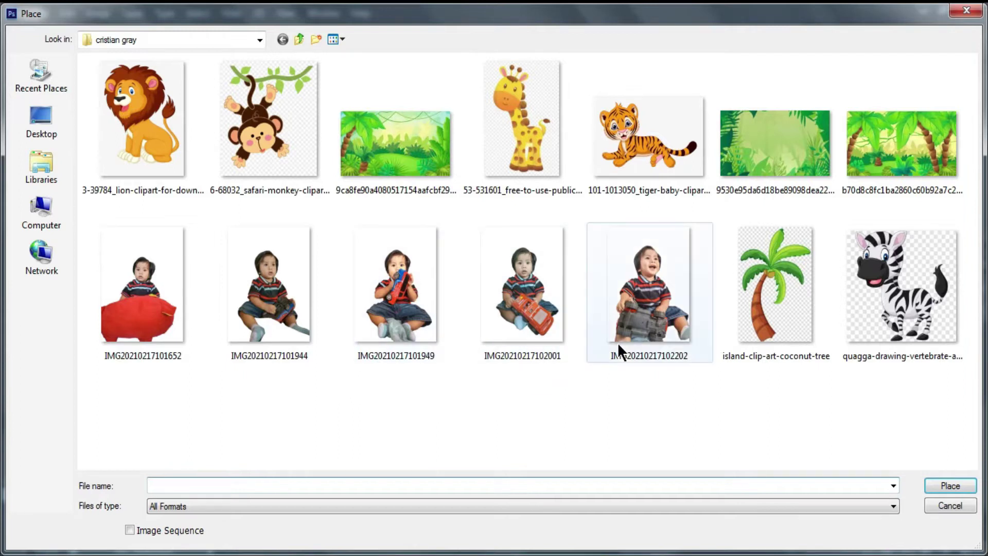
{"action": "key", "text": "Escape"}
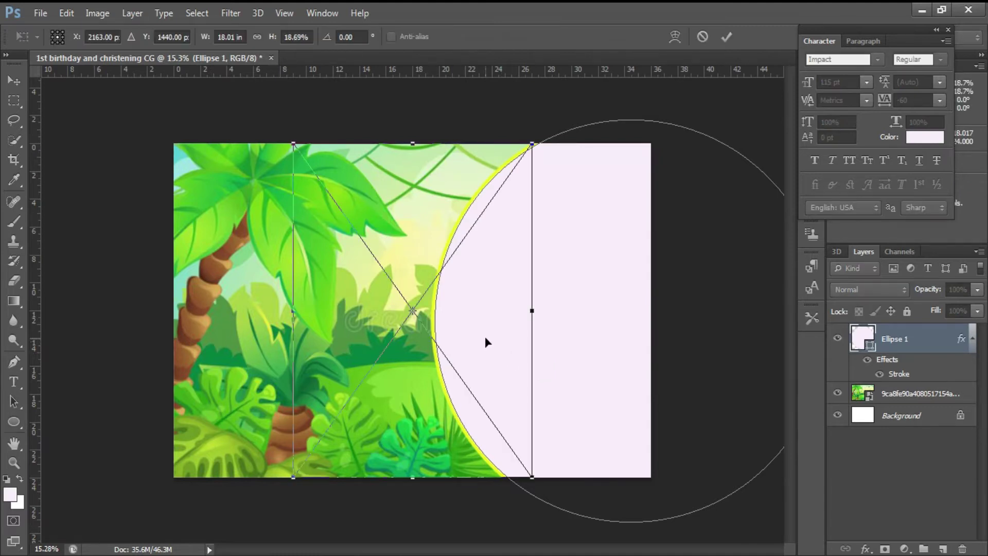
{"action": "left_click_drag", "start_coordinate": [568, 377], "coordinate": [672, 356]}
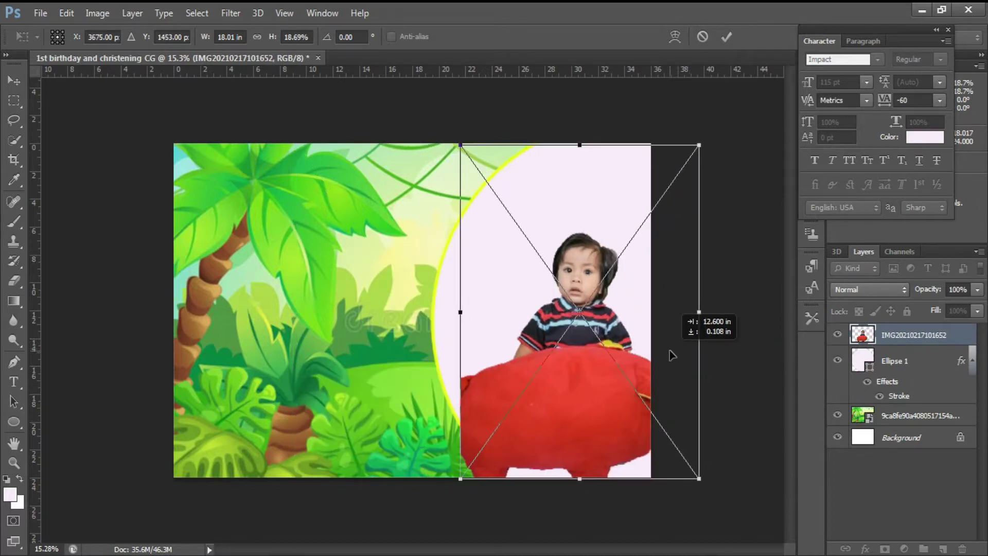
{"action": "key", "text": "u"}
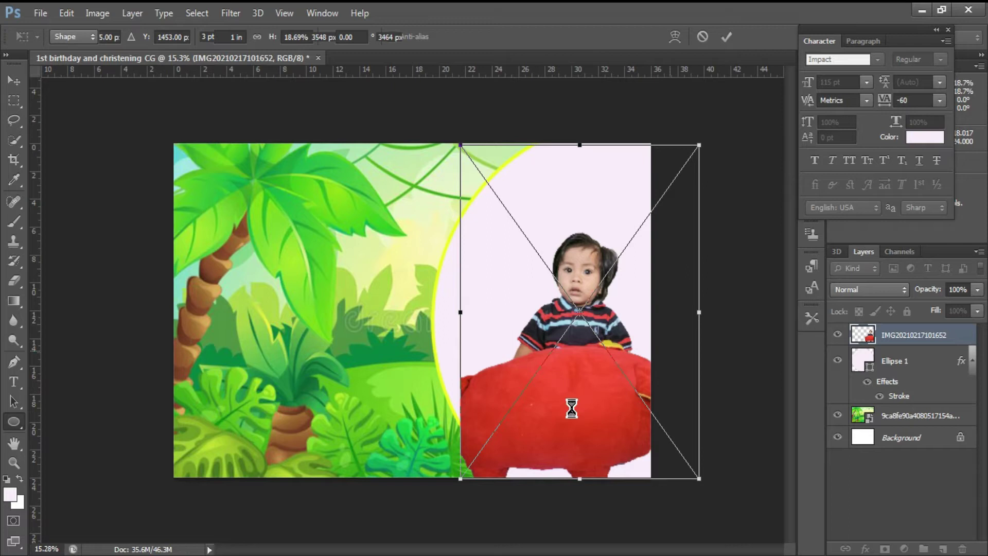
{"action": "key", "text": "ctrl+alt+g"}
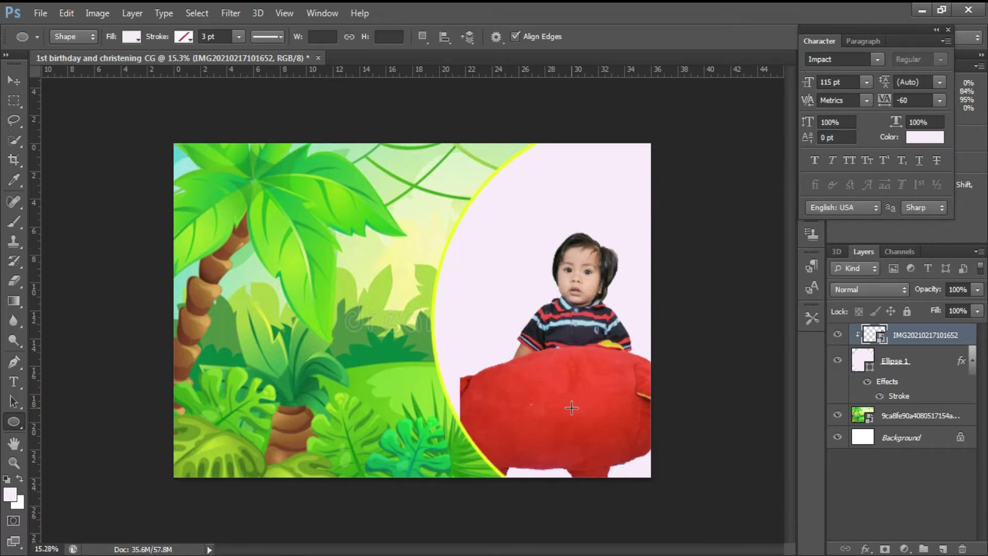
- Scale the clipped photo up and shift it up-left to fill more of the circle
{"action": "key", "text": "ctrl+t"}
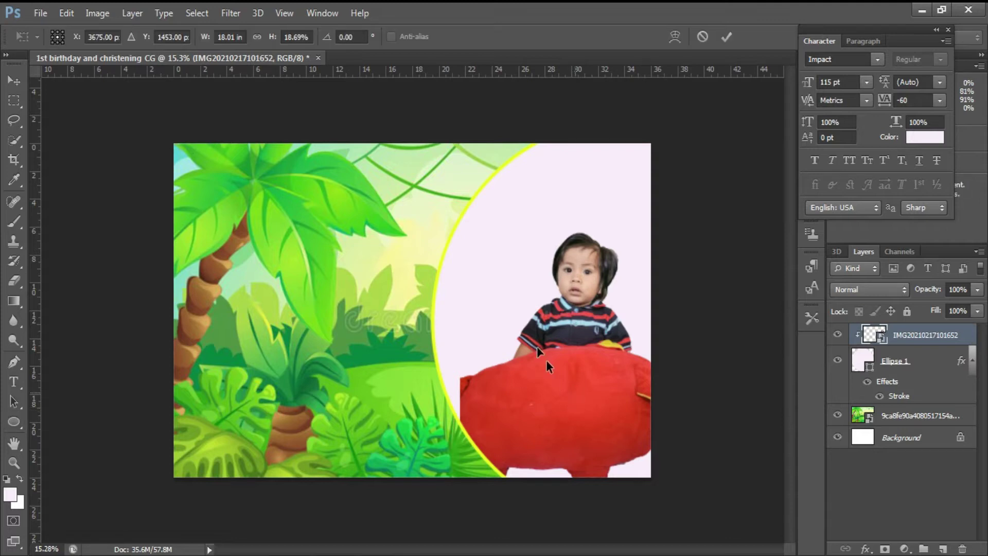
{"action": "left_click_drag", "start_coordinate": [461, 144], "coordinate": [420, 90]}
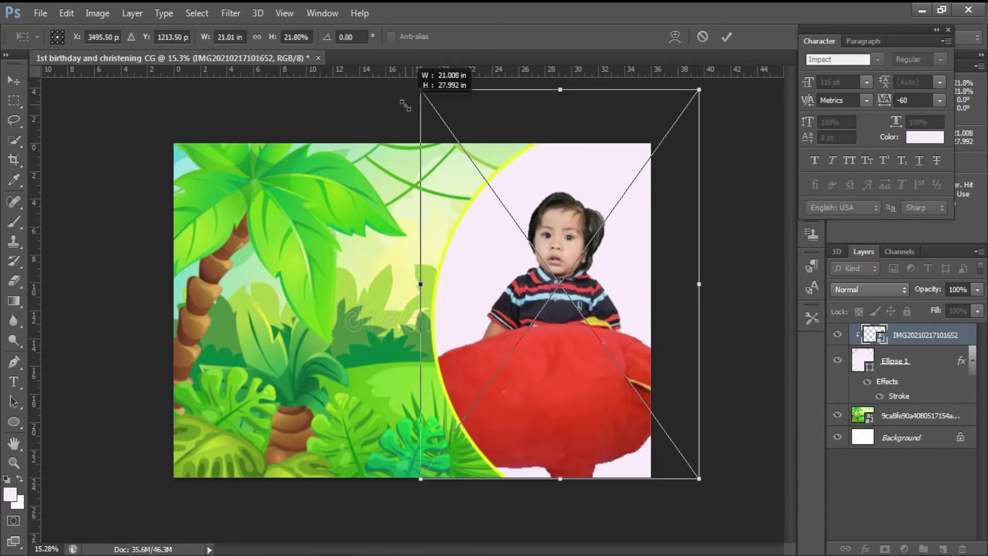
{"action": "left_click_drag", "start_coordinate": [699, 479], "coordinate": [722, 511]}
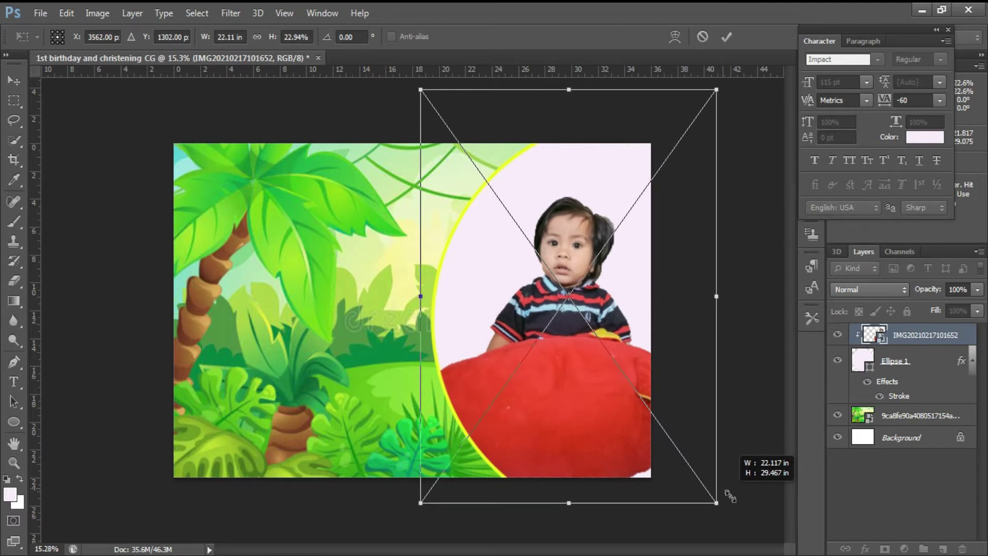
{"action": "left_click_drag", "start_coordinate": [720, 90], "coordinate": [757, 40]}
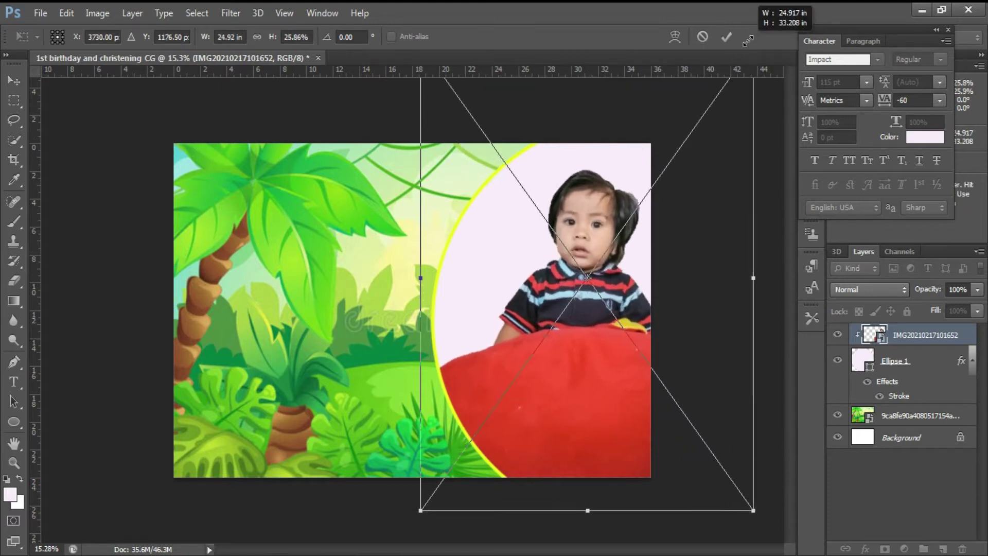
{"action": "left_click_drag", "start_coordinate": [698, 233], "coordinate": [692, 229]}
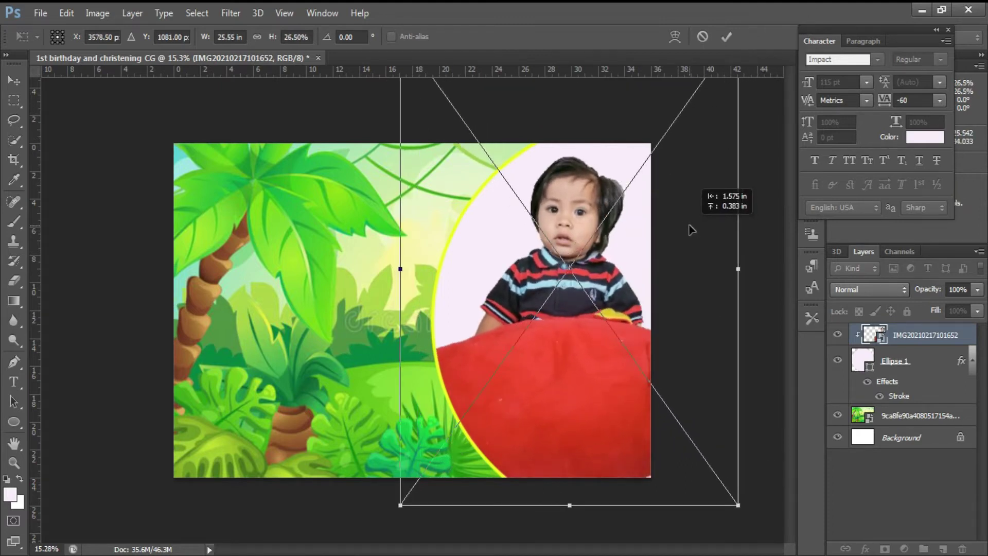
{"action": "key", "text": "u"}
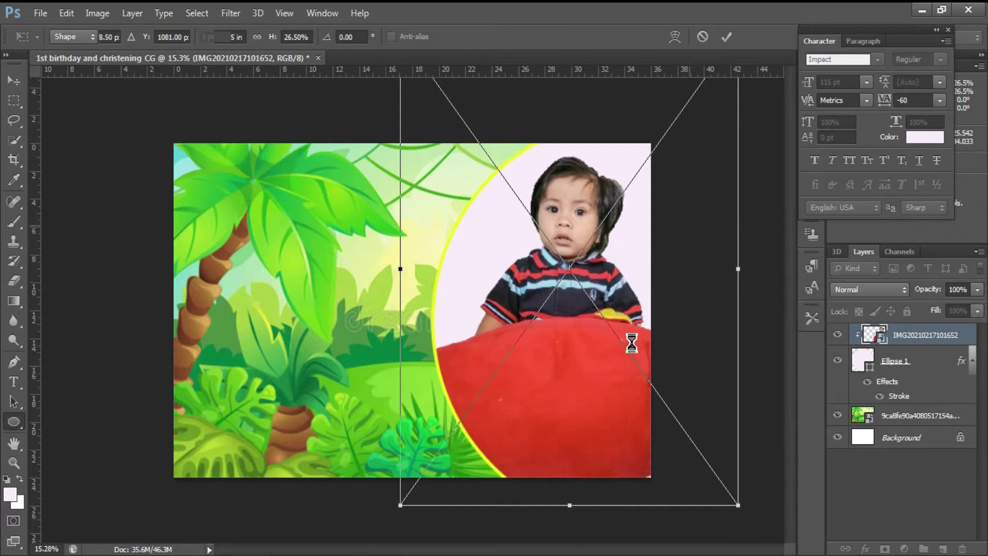
{"action": "left_click", "coordinate": [40, 13]}
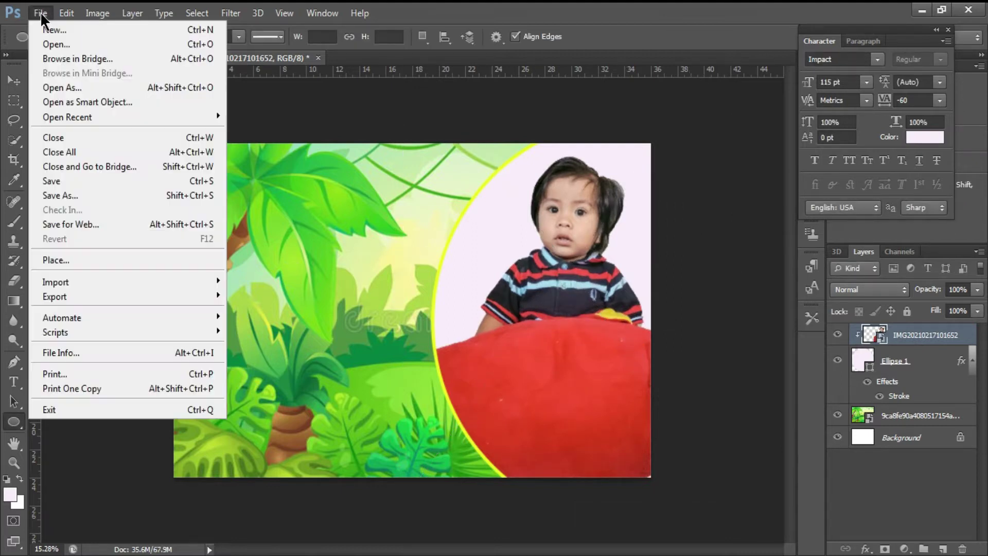
{"action": "left_click", "coordinate": [70, 260]}
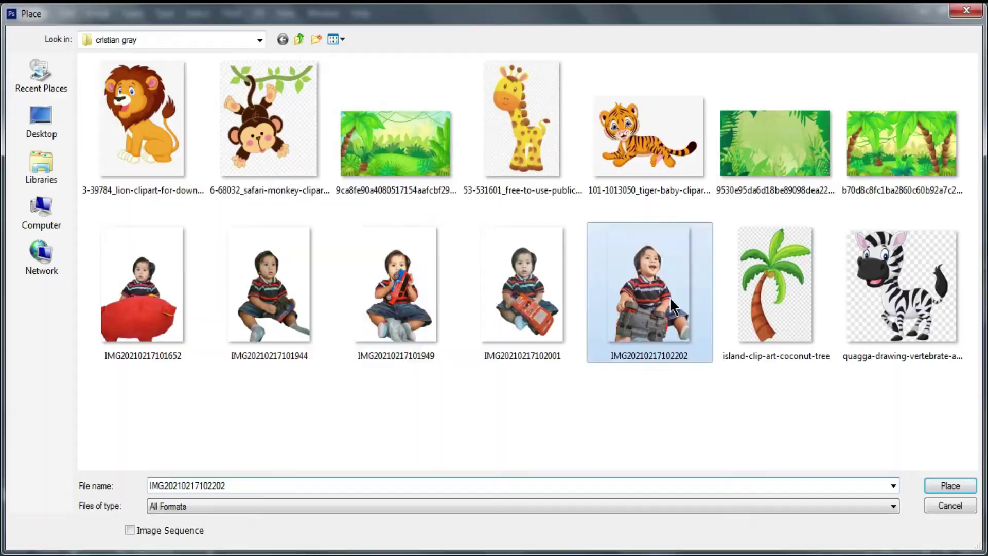
{"action": "double_click", "coordinate": [669, 296]}
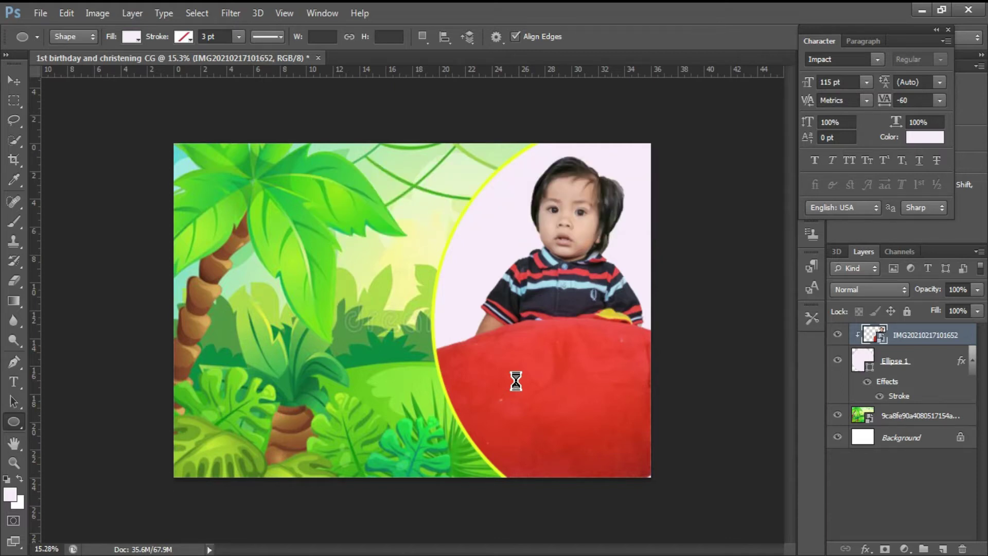
{"action": "right_click", "coordinate": [415, 351]}
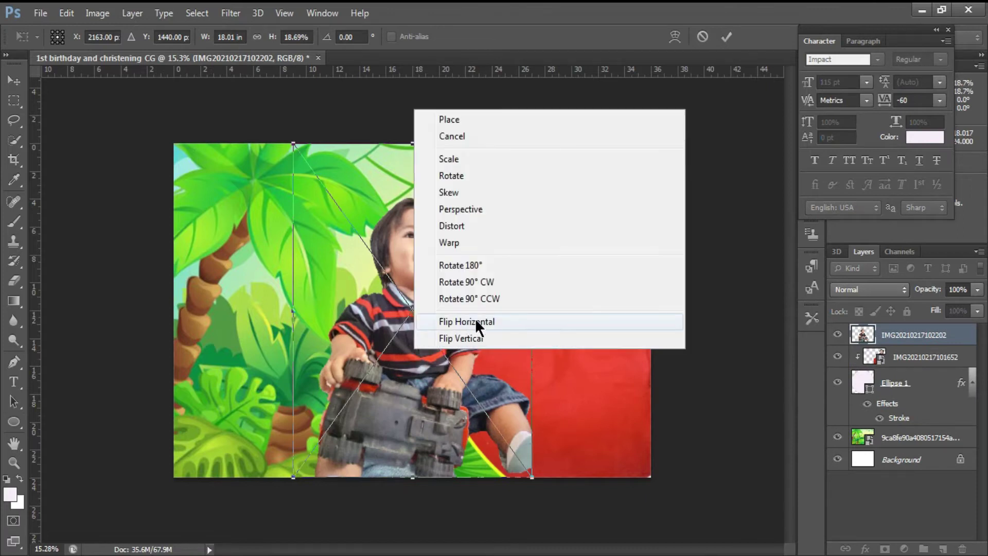
{"action": "left_click", "coordinate": [476, 324]}
- Scale the flipped photo down and position it beside the pillow photo
{"action": "mouse_move", "coordinate": [295, 145]}
{"action": "left_mouse_down"}
{"action": "mouse_move", "coordinate": [389, 254]}
{"action": "mouse_move", "coordinate": [386, 246]}
{"action": "left_mouse_up"}
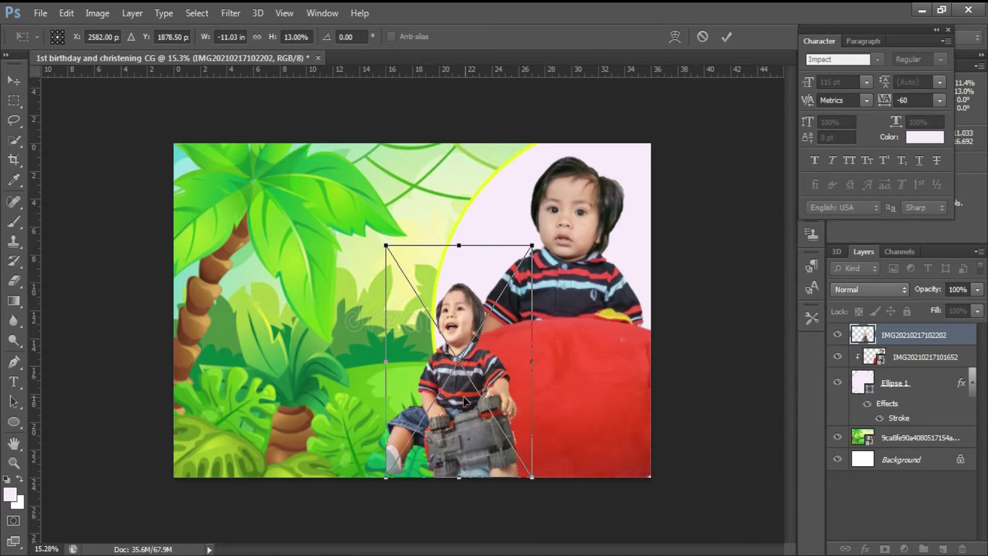
{"action": "left_click_drag", "start_coordinate": [447, 240], "coordinate": [446, 263]}
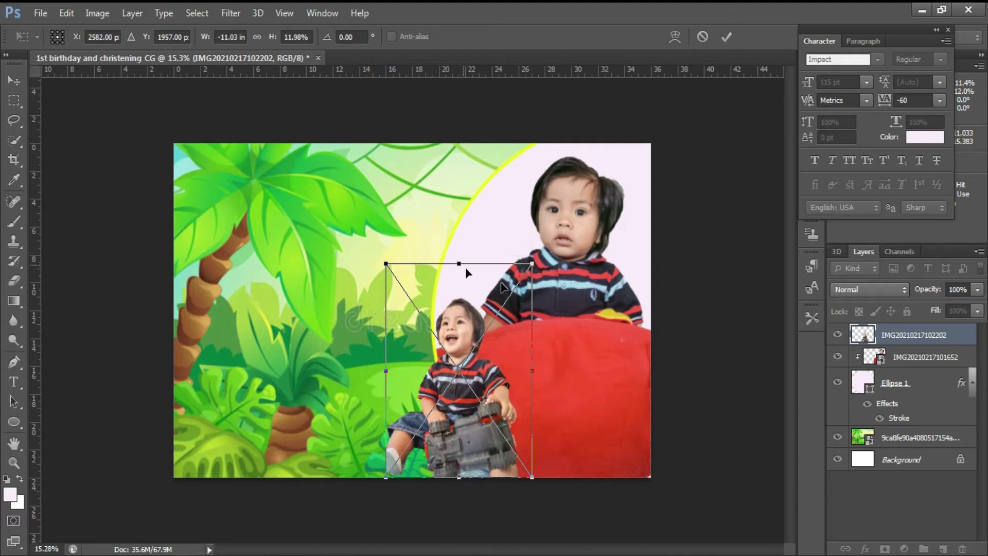
{"action": "left_click_drag", "start_coordinate": [536, 253], "coordinate": [549, 238]}
{"action": "mouse_move", "coordinate": [531, 423]}
{"action": "left_mouse_down"}
{"action": "mouse_move", "coordinate": [623, 426]}
{"action": "mouse_move", "coordinate": [522, 432]}
{"action": "left_mouse_up"}
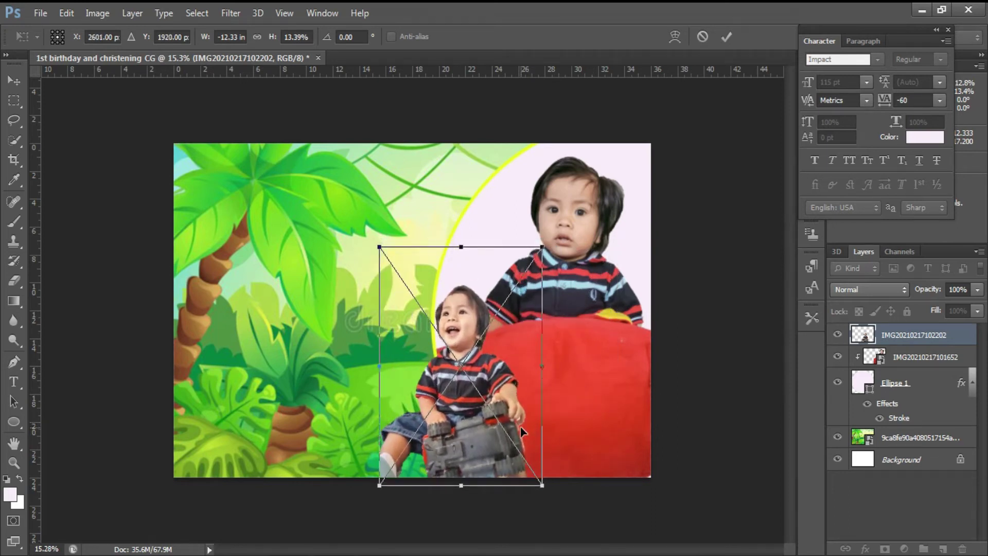
{"action": "key", "text": "shift+Left"}
{"action": "key", "text": "shift+Left"}
{"action": "key", "text": "shift+Left"}
{"action": "key", "text": "shift+Left"}
{"action": "key", "text": "shift+Left"}
{"action": "key", "text": "shift+Left"}
{"action": "key", "text": "u"}
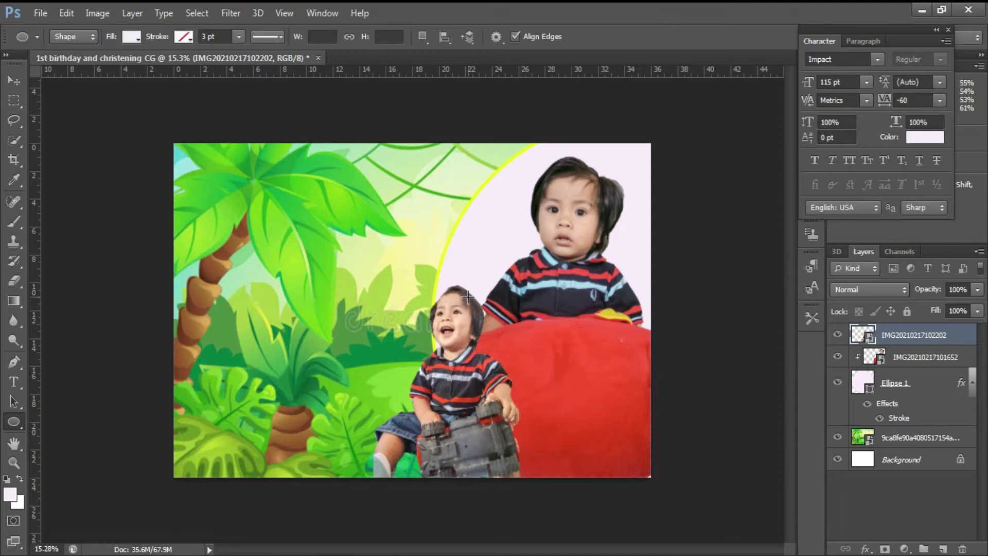
- Add a top-left text layer in green sampled from the foliage with the child's first name
{"action": "key", "text": "t"}
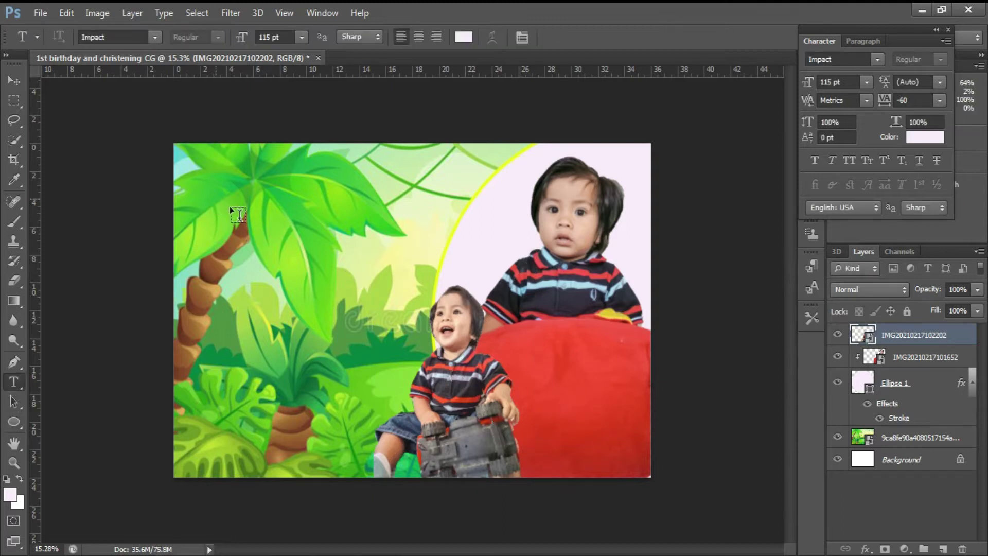
{"action": "left_click", "coordinate": [239, 214]}
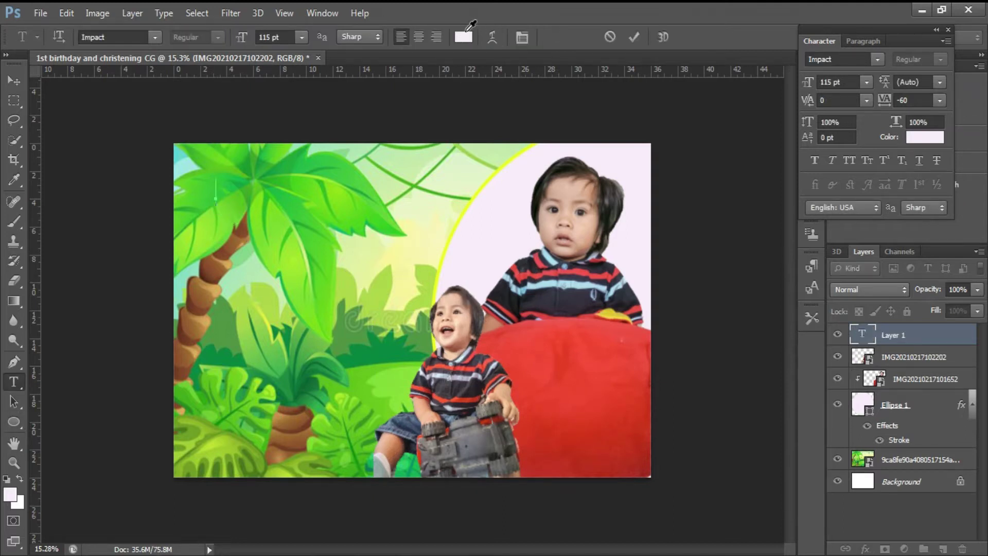
{"action": "left_click", "coordinate": [467, 33]}
{"action": "left_click", "coordinate": [360, 355]}
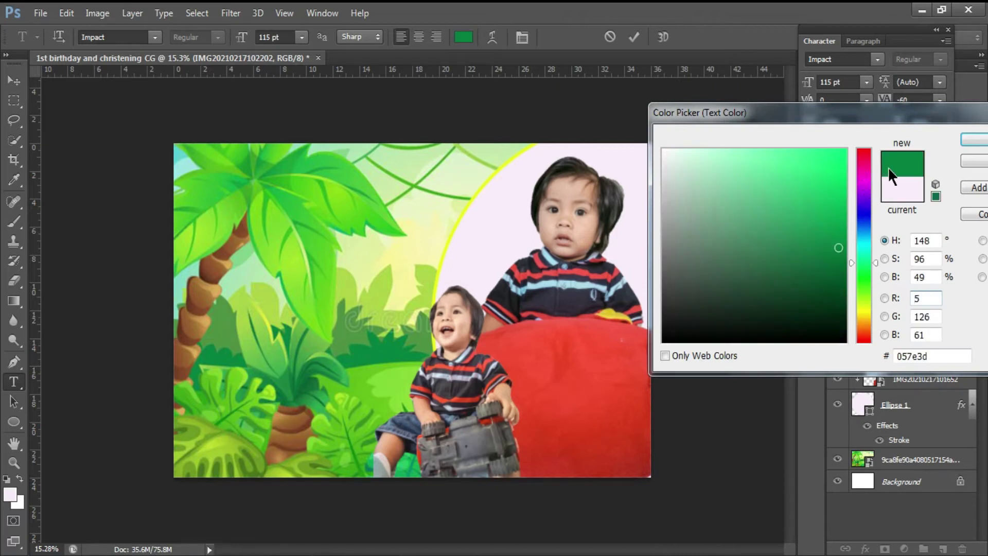
{"action": "left_click", "coordinate": [973, 144]}
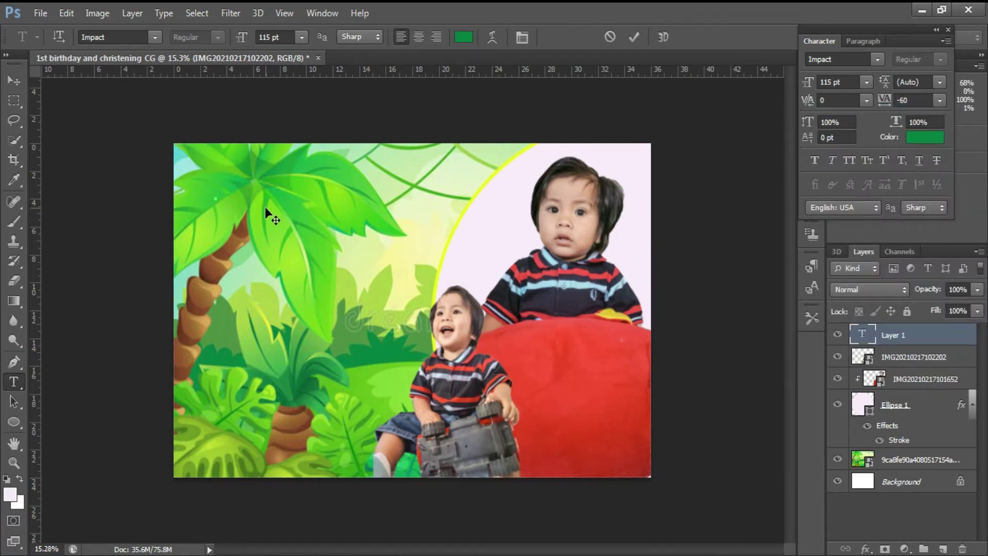
{"action": "type", "text": "Ch"}
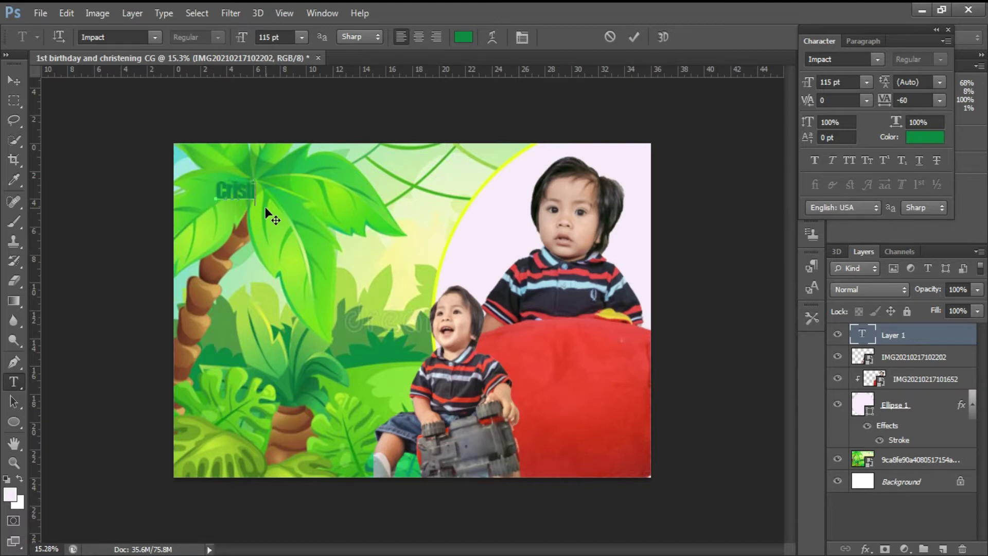
{"action": "type", "text": "an"}
{"action": "key", "text": "ctrl+a"}
- Change the name text to the Cinderela Personal Use font and commit it
{"action": "left_click", "coordinate": [156, 37]}
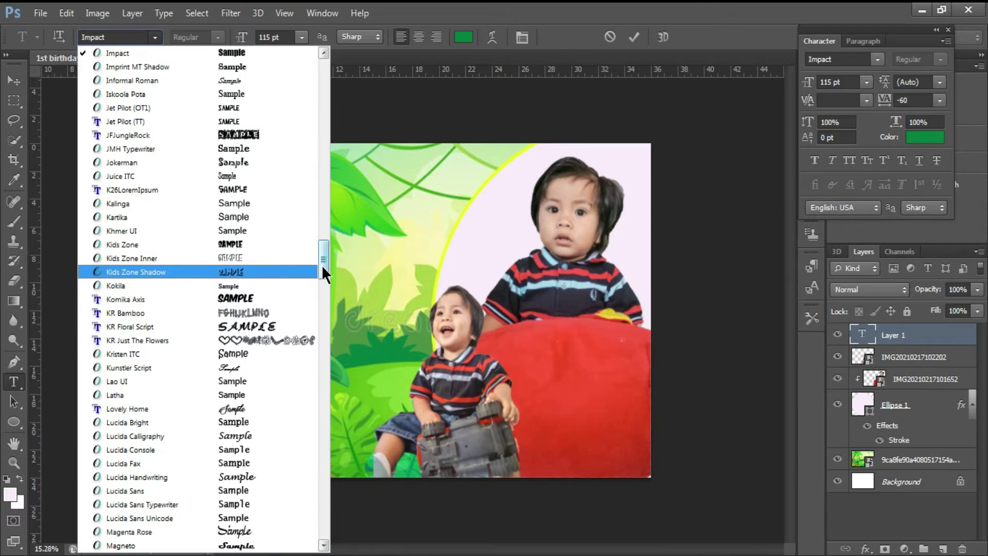
{"action": "left_click_drag", "start_coordinate": [322, 264], "coordinate": [326, 75]}
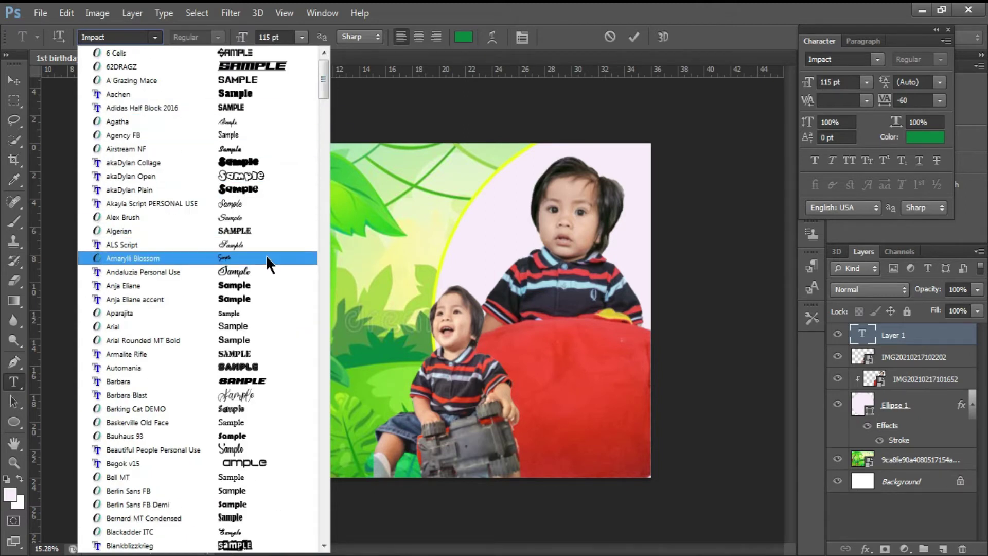
{"action": "scroll", "coordinate": [270, 270], "scroll_direction": "down", "scroll_amount": 3}
{"action": "scroll", "coordinate": [270, 270], "scroll_direction": "down", "scroll_amount": 2}
{"action": "scroll", "coordinate": [271, 271], "scroll_direction": "down", "scroll_amount": 1}
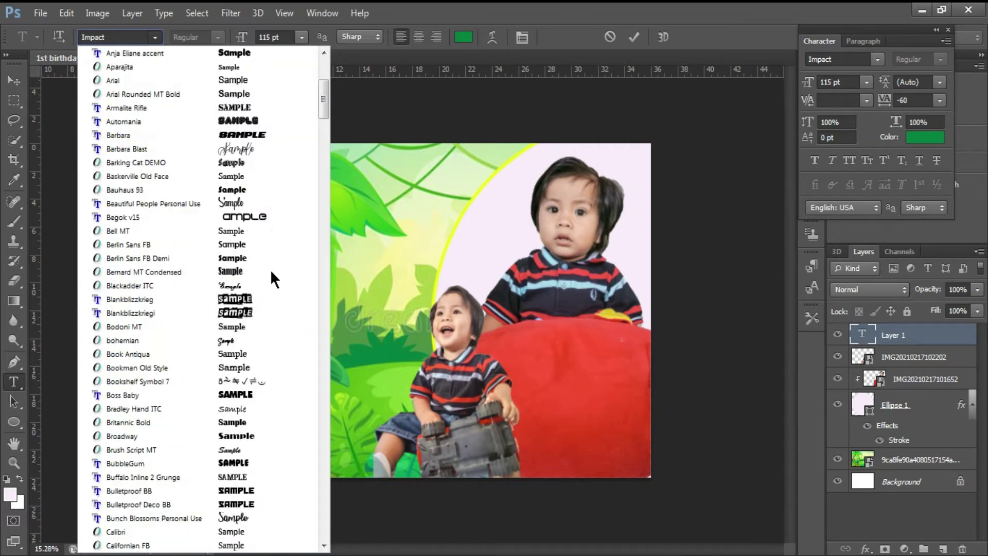
{"action": "scroll", "coordinate": [271, 272], "scroll_direction": "down", "scroll_amount": 2}
{"action": "scroll", "coordinate": [270, 271], "scroll_direction": "down", "scroll_amount": 2}
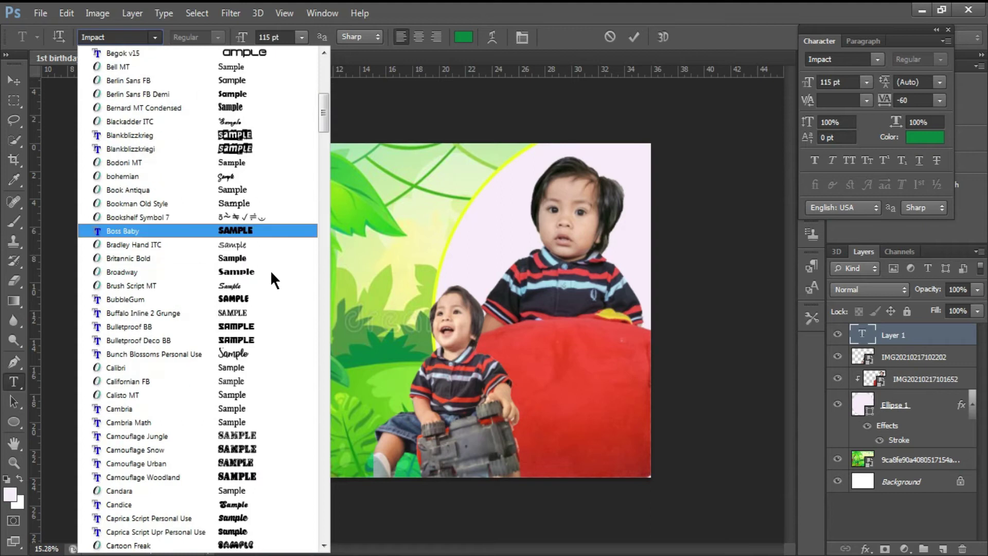
{"action": "scroll", "coordinate": [270, 271], "scroll_direction": "down", "scroll_amount": 2}
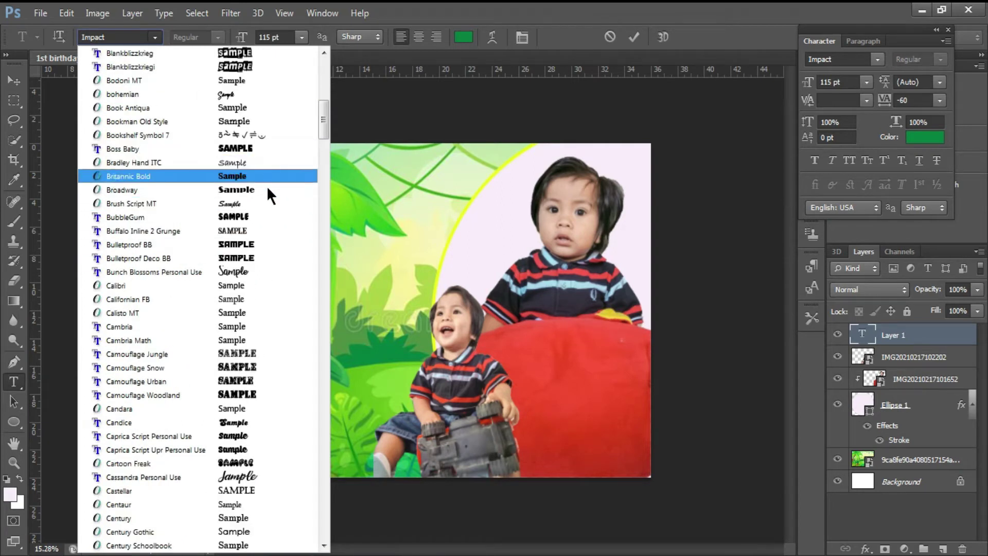
{"action": "scroll", "coordinate": [265, 202], "scroll_direction": "down", "scroll_amount": 2}
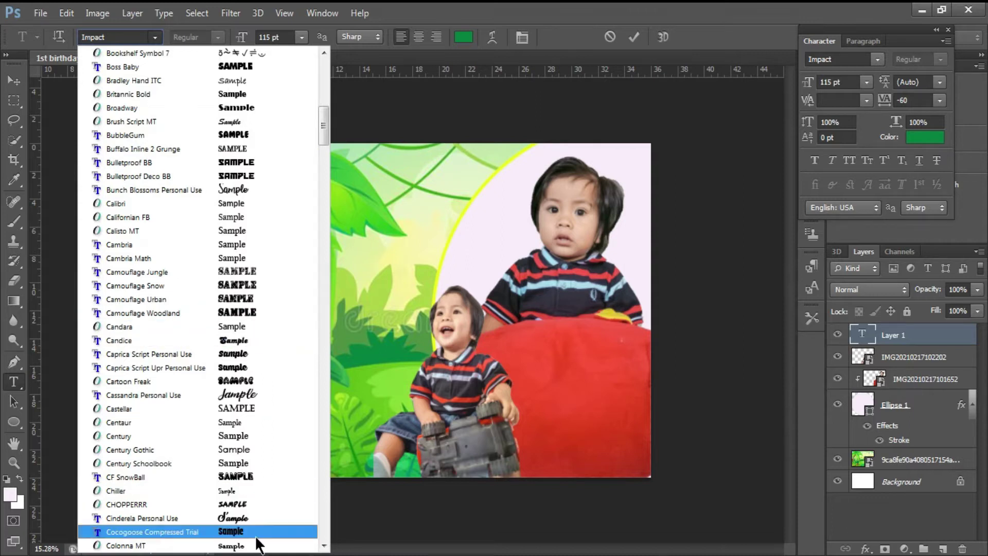
{"action": "left_click", "coordinate": [256, 518]}
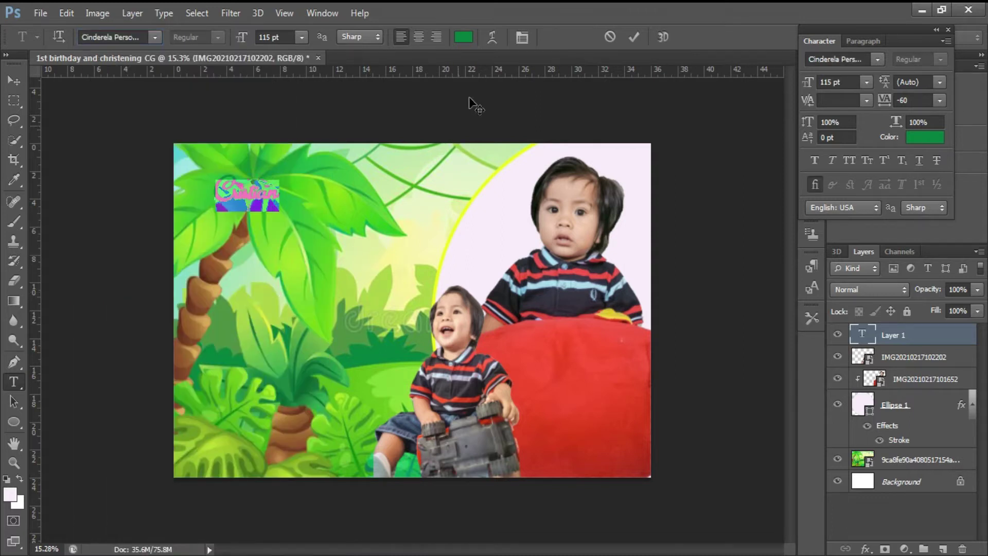
{"action": "left_click", "coordinate": [635, 37]}
- Scale the name up to about 343 pt and settle it across the top-left palm fronds
{"action": "key", "text": "v"}
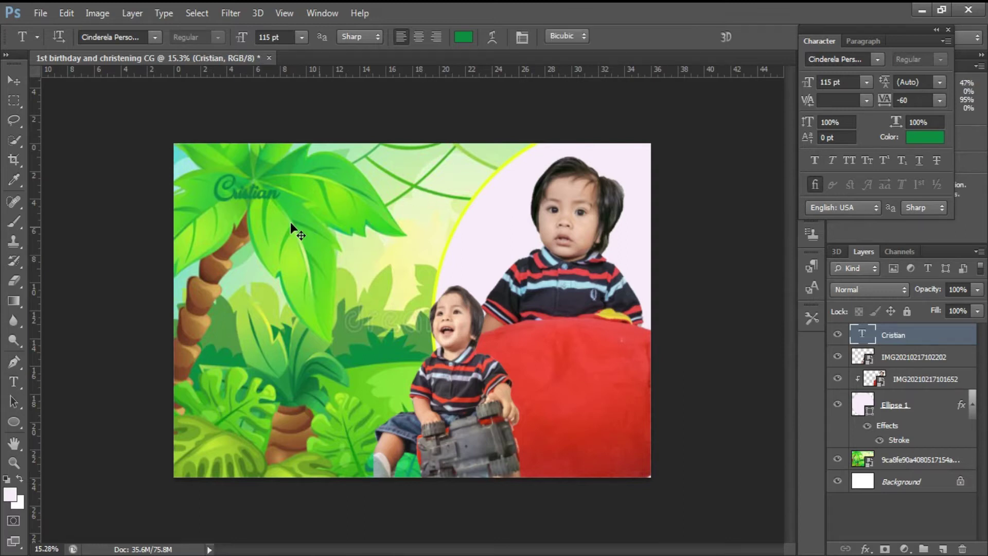
{"action": "key", "text": "ctrl+t"}
{"action": "left_click_drag", "start_coordinate": [278, 213], "coordinate": [434, 295]}
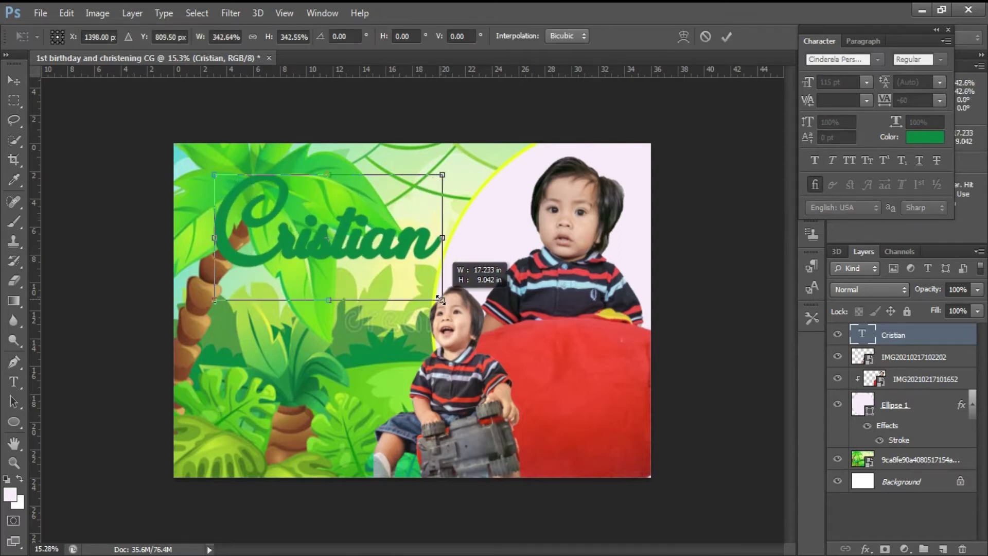
{"action": "left_click_drag", "start_coordinate": [397, 263], "coordinate": [372, 245]}
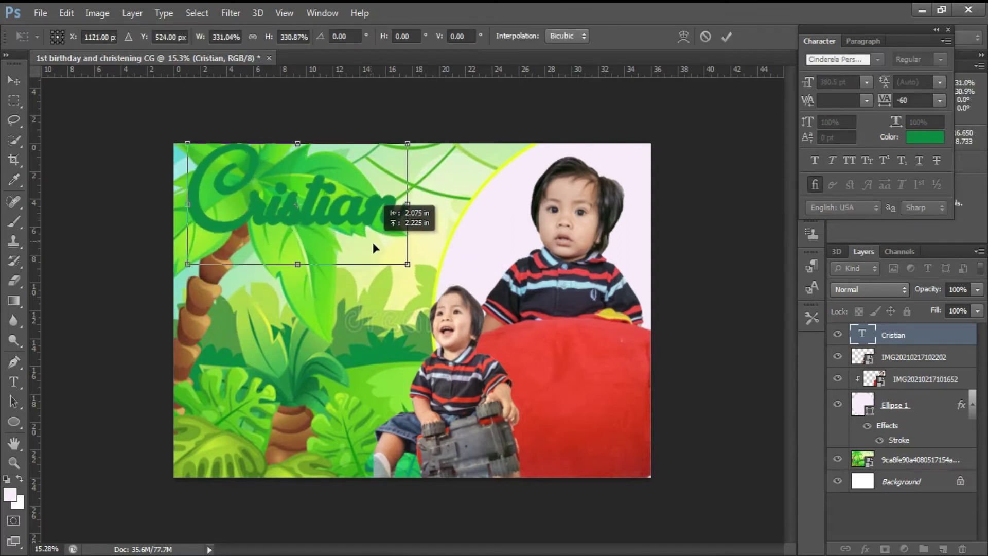
{"action": "left_click_drag", "start_coordinate": [409, 277], "coordinate": [387, 265]}
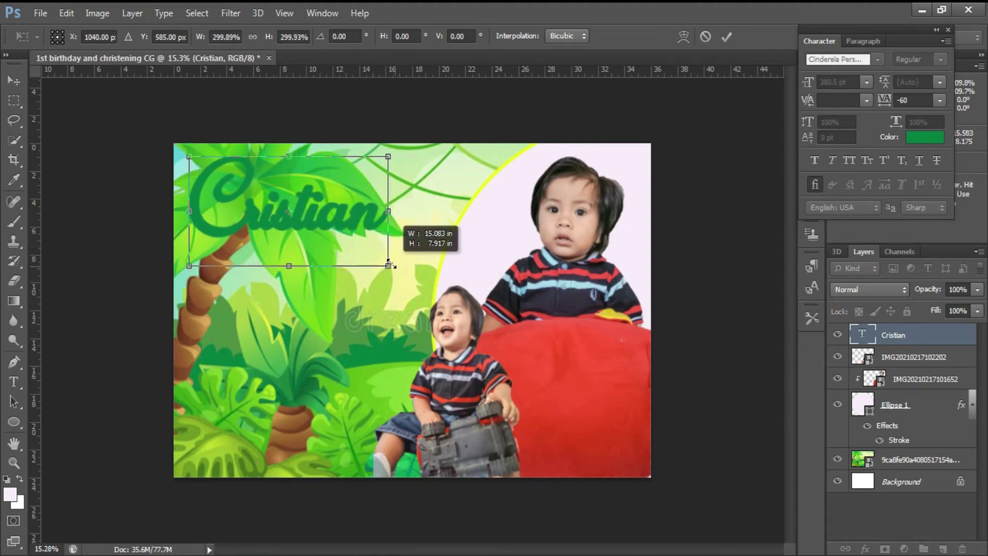
{"action": "left_click_drag", "start_coordinate": [347, 228], "coordinate": [342, 224]}
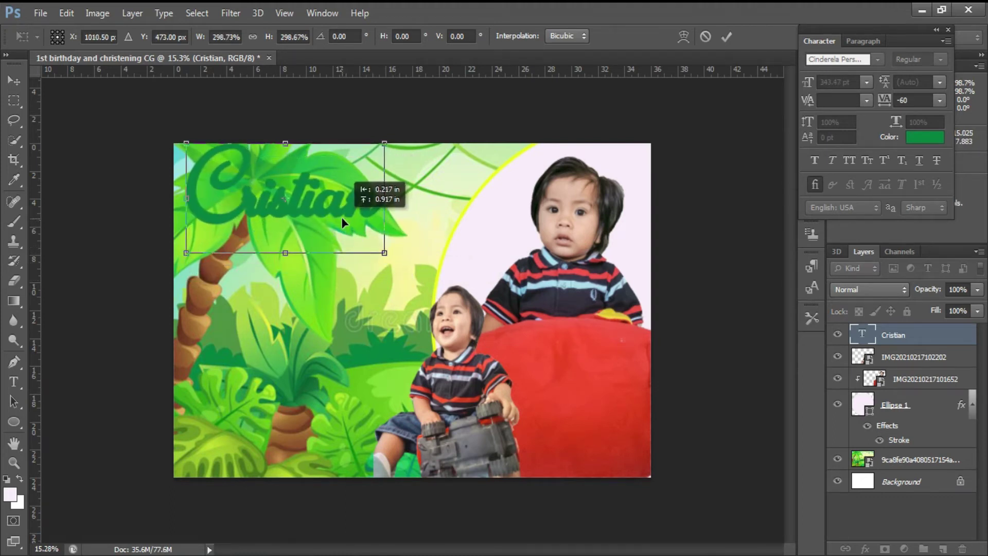
{"action": "key", "text": "shift+Up"}
{"action": "key", "text": "shift+Up"}
{"action": "key", "text": "shift+Up"}
{"action": "key", "text": "shift+Up"}
{"action": "key", "text": "shift+Up"}
{"action": "key", "text": "shift+Up"}
{"action": "key", "text": "shift+Up"}
{"action": "key", "text": "shift+Up"}
{"action": "key", "text": "t"}
{"action": "key", "text": "Return"}
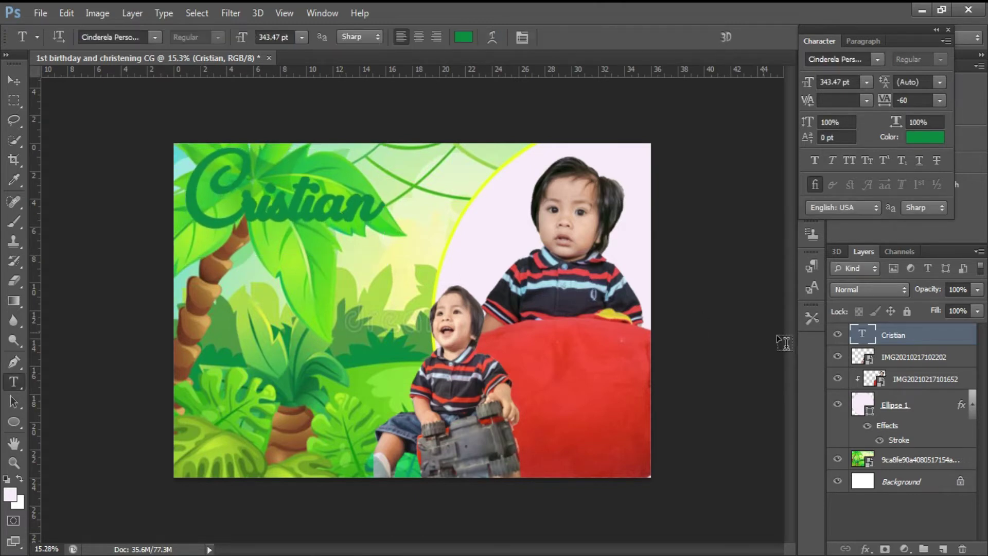
- Add a 21 px pale pink stroke to the name title layer
{"action": "right_click", "coordinate": [898, 342]}
{"action": "left_click", "coordinate": [699, 87]}
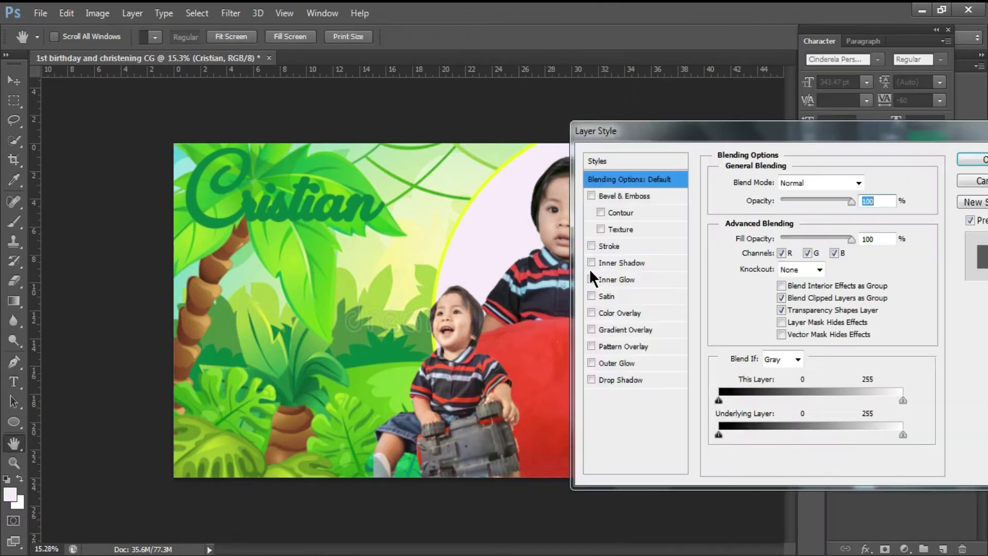
{"action": "left_click", "coordinate": [603, 246]}
{"action": "left_click", "coordinate": [754, 286]}
{"action": "left_click", "coordinate": [494, 170]}
{"action": "left_click", "coordinate": [974, 139]}
{"action": "left_click_drag", "start_coordinate": [768, 183], "coordinate": [779, 183]}
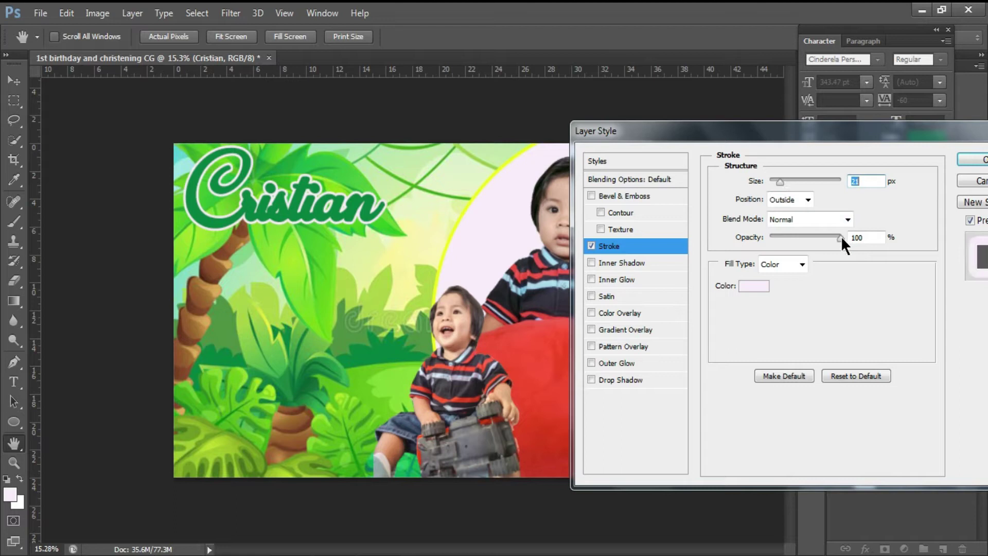
- Add a 100% opacity drop shadow at 38 px distance and apply the styles
{"action": "left_click", "coordinate": [638, 378]}
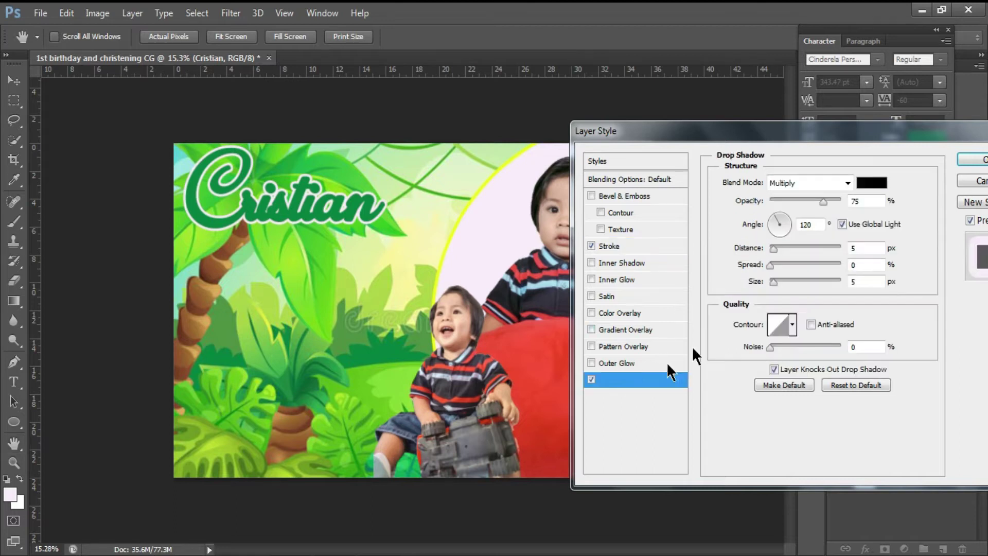
{"action": "left_click_drag", "start_coordinate": [770, 246], "coordinate": [796, 246]}
{"action": "left_click_drag", "start_coordinate": [826, 199], "coordinate": [888, 224]}
{"action": "left_click", "coordinate": [973, 160]}
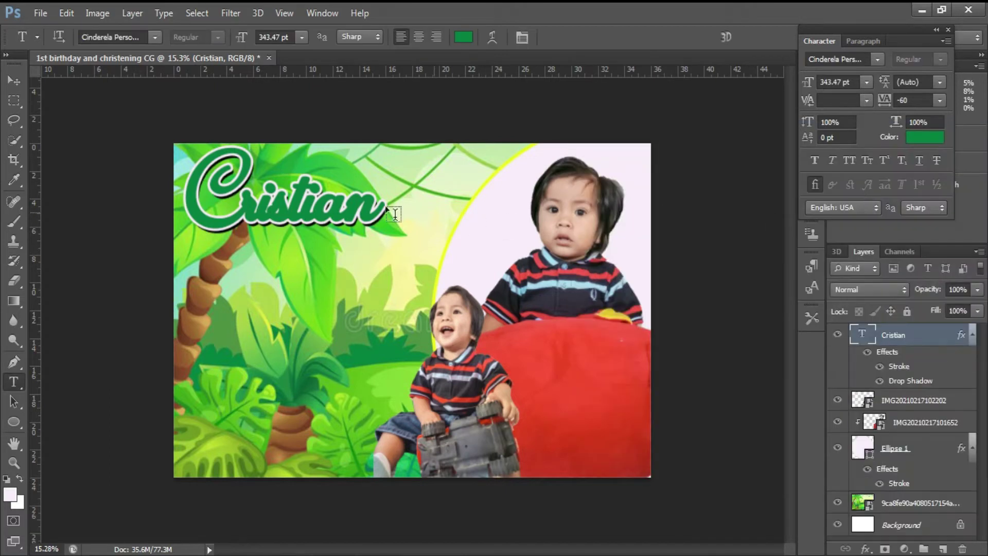
{"action": "key", "text": "ctrl+0"}
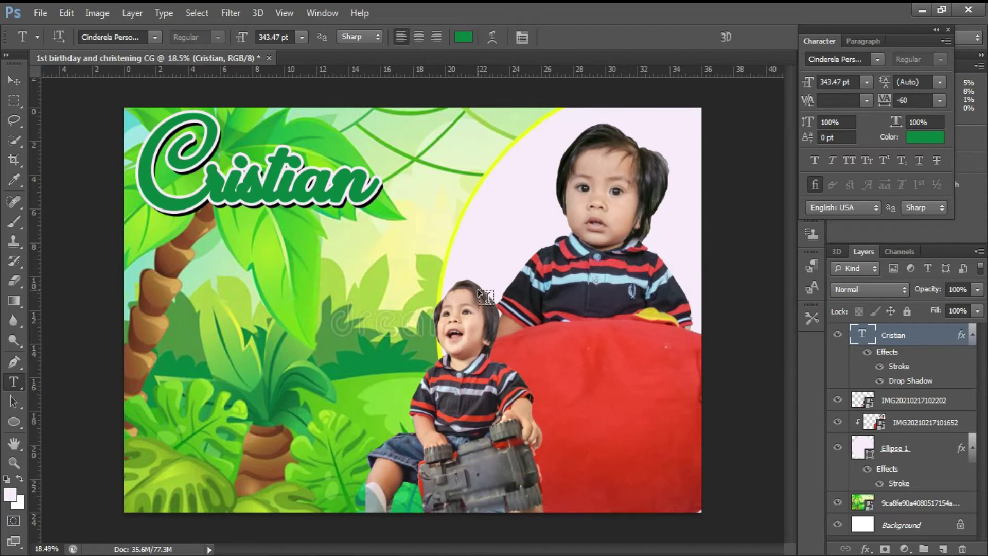
- Duplicate the name title below the original and retype the copy as the child's surname
{"action": "key", "text": "v"}
{"action": "left_click_drag", "start_coordinate": [273, 184], "coordinate": [337, 283], "text": "alt"}
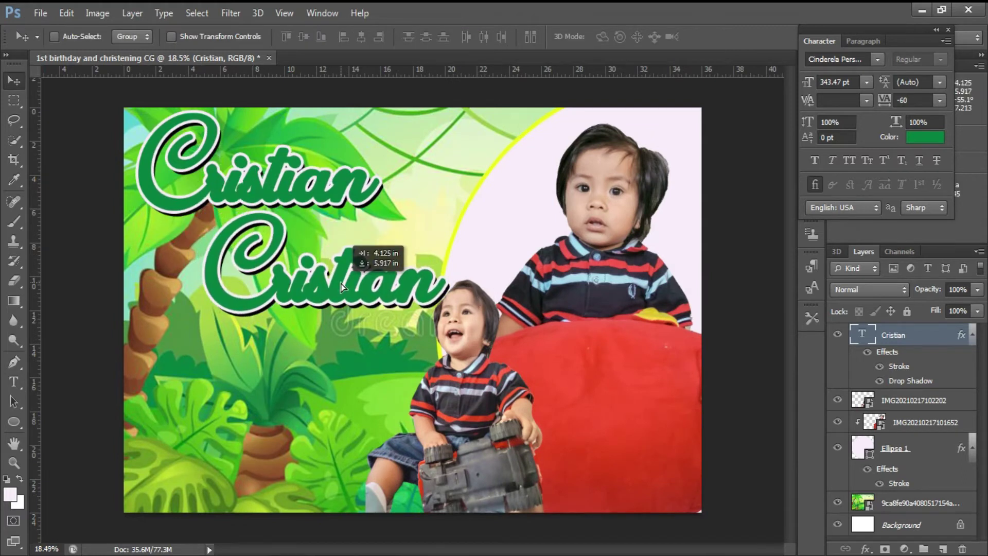
{"action": "key", "text": "t"}
{"action": "double_click", "coordinate": [329, 279]}
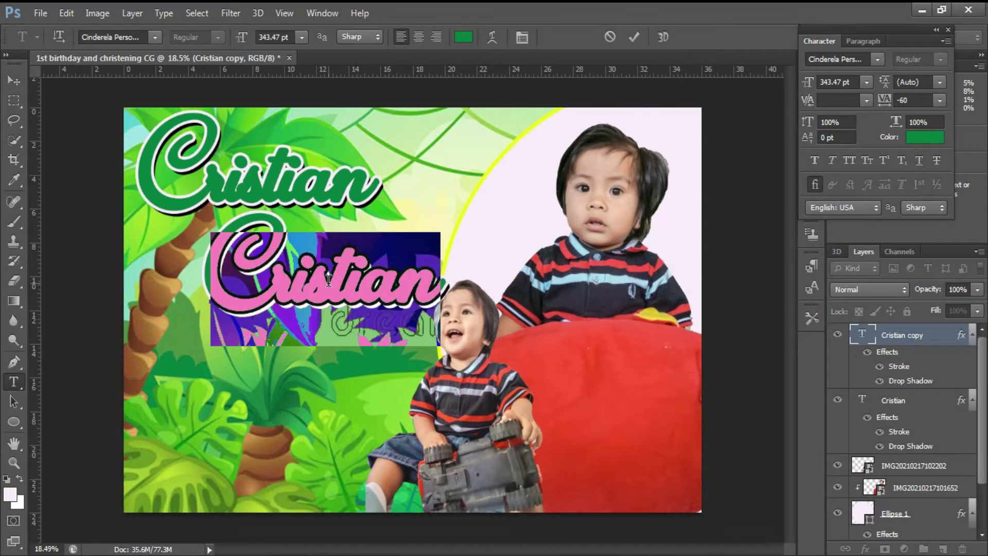
{"action": "type", "text": "Gray"}
{"action": "left_click_drag", "start_coordinate": [430, 350], "coordinate": [447, 344]}
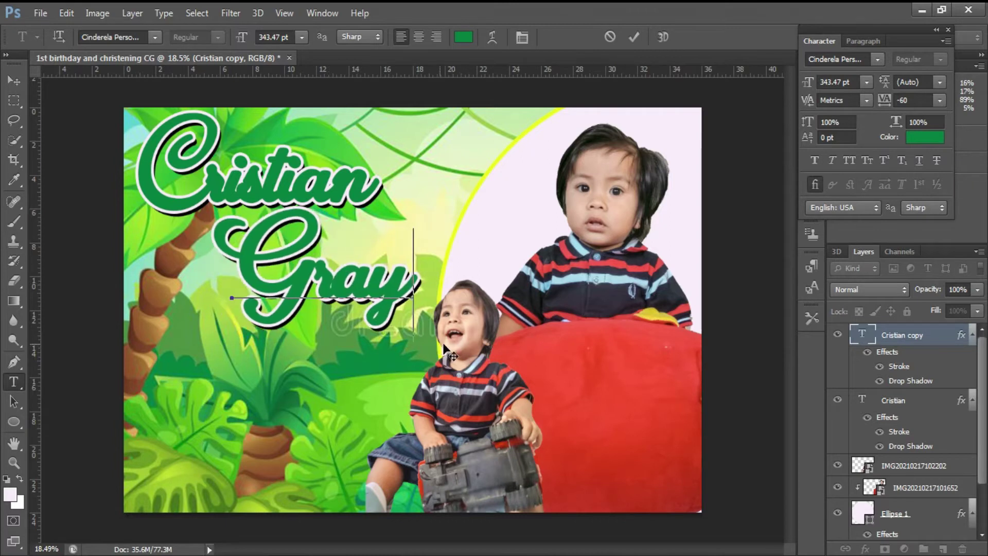
{"action": "key", "text": "ctrl+Return"}
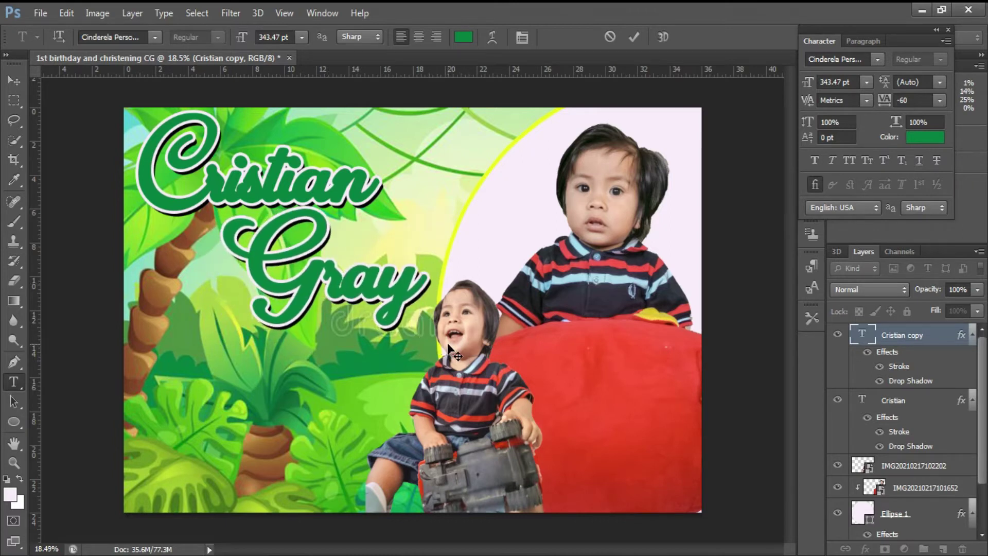
{"action": "scroll", "coordinate": [308, 260], "scroll_direction": "down", "scroll_amount": 2}
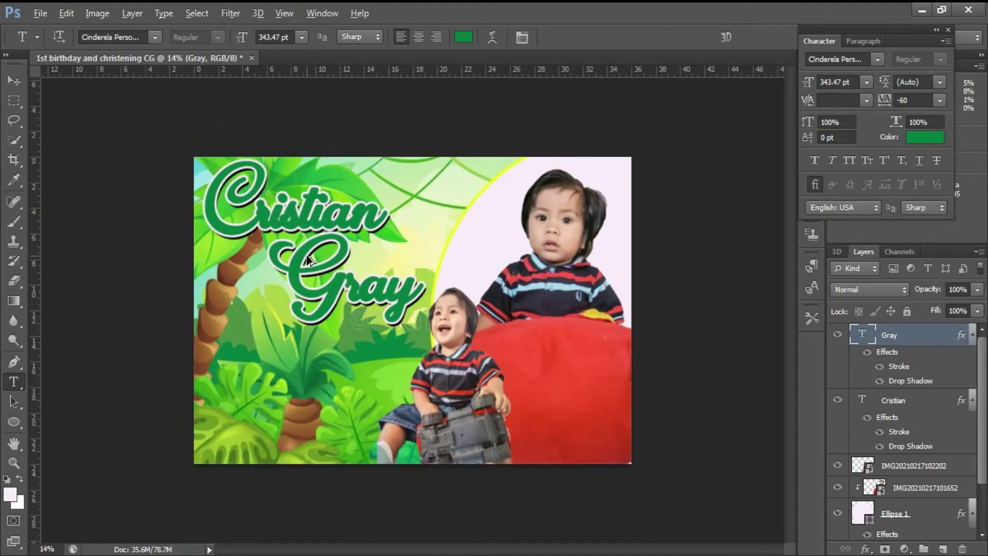
{"action": "scroll", "coordinate": [419, 311], "scroll_direction": "up", "scroll_amount": 1}
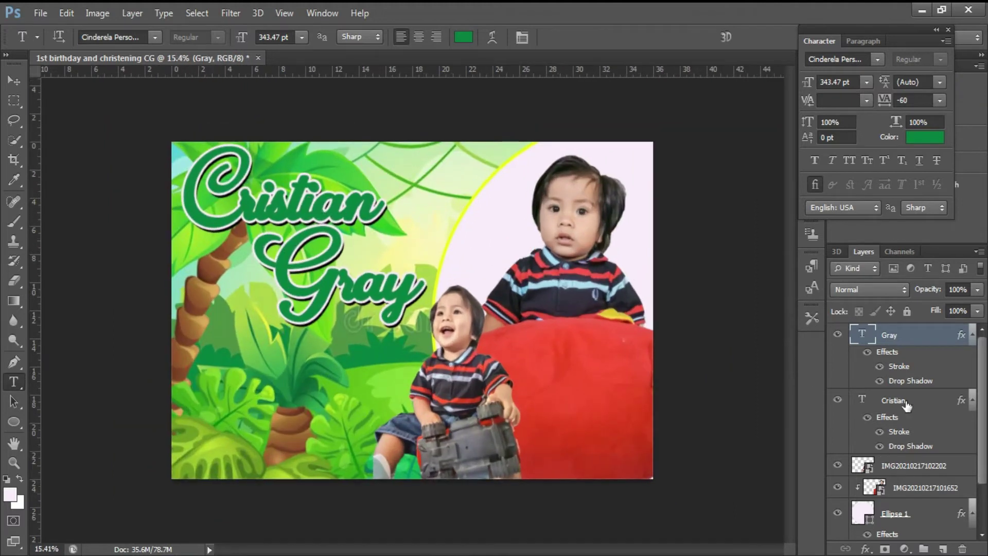
- Thin the Cristian layer's stroke from 21 px to 13 px
{"action": "double_click", "coordinate": [953, 404]}
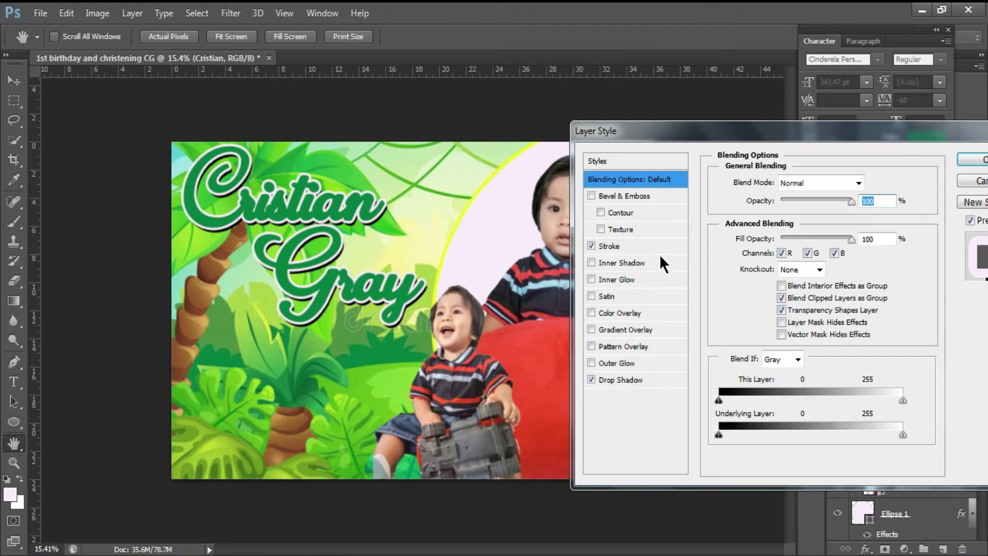
{"action": "left_click", "coordinate": [610, 246]}
{"action": "key", "text": "Down"}
{"action": "key", "text": "Down"}
{"action": "key", "text": "Down"}
{"action": "key", "text": "Down"}
{"action": "key", "text": "Down"}
{"action": "key", "text": "Down"}
{"action": "key", "text": "Down"}
{"action": "key", "text": "Down"}
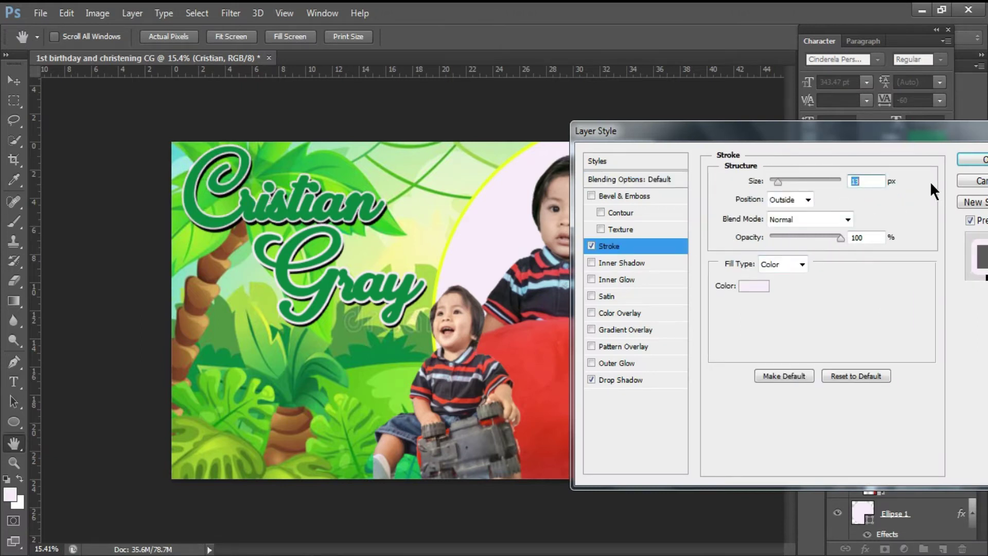
{"action": "left_click", "coordinate": [969, 162]}
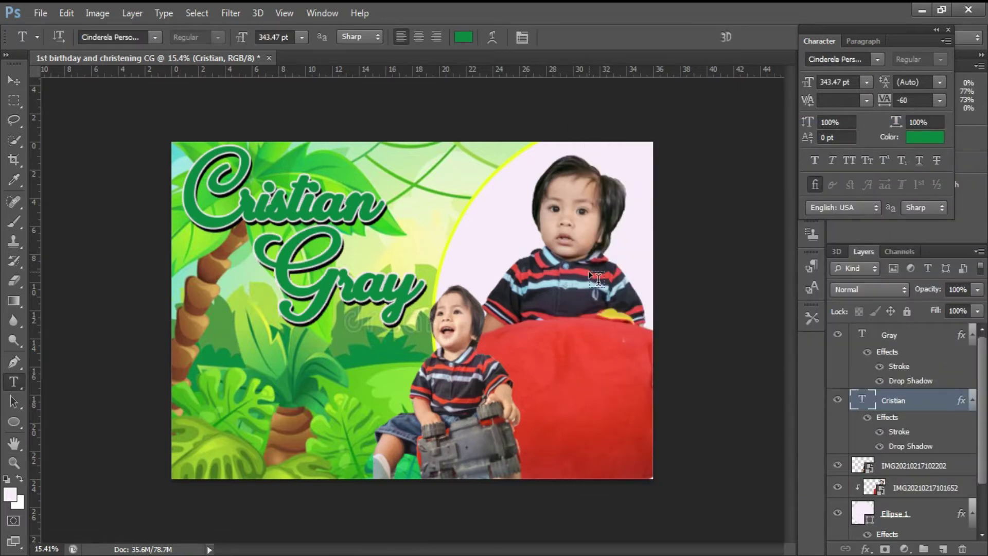
- Nudge the Gray title layer about 15 px to the left
{"action": "key", "text": "v"}
{"action": "key", "text": "Up"}
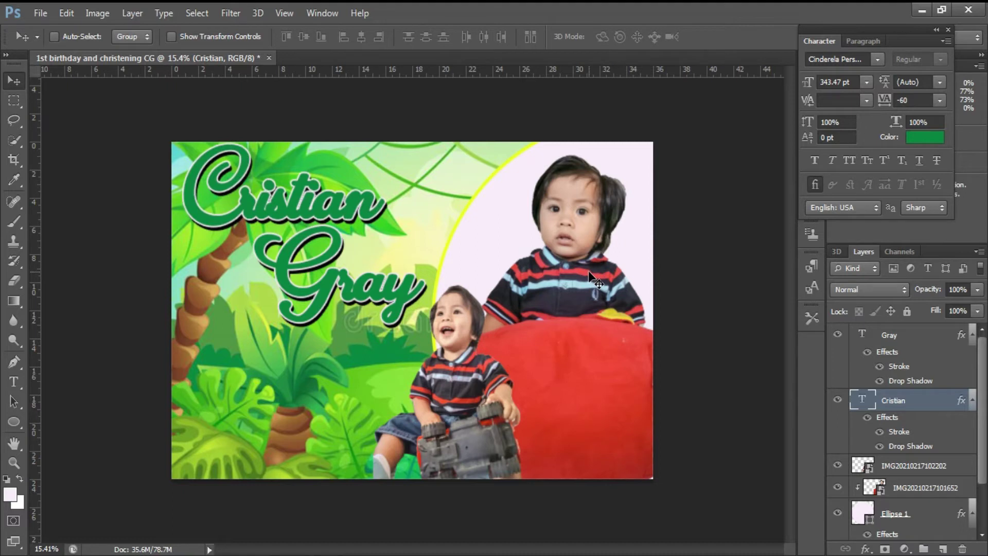
{"action": "right_click", "coordinate": [373, 298]}
{"action": "left_click", "coordinate": [404, 307]}
{"action": "key", "text": "shift+Left"}
{"action": "key", "text": "shift+Left"}
{"action": "key", "text": "shift+Left"}
{"action": "key", "text": "shift+Left"}
{"action": "key", "text": "shift+Left"}
{"action": "key", "text": "shift+Left"}
{"action": "key", "text": "shift+Left"}
{"action": "key", "text": "shift+Left"}
{"action": "key", "text": "shift+Left"}
{"action": "key", "text": "shift+Left"}
{"action": "key", "text": "shift+Left"}
{"action": "key", "text": "shift+Left"}
{"action": "key", "text": "shift+Left"}
{"action": "key", "text": "shift+Left"}
{"action": "key", "text": "shift+Left"}
{"action": "key", "text": "shift+Left"}
{"action": "key", "text": "shift+Left"}
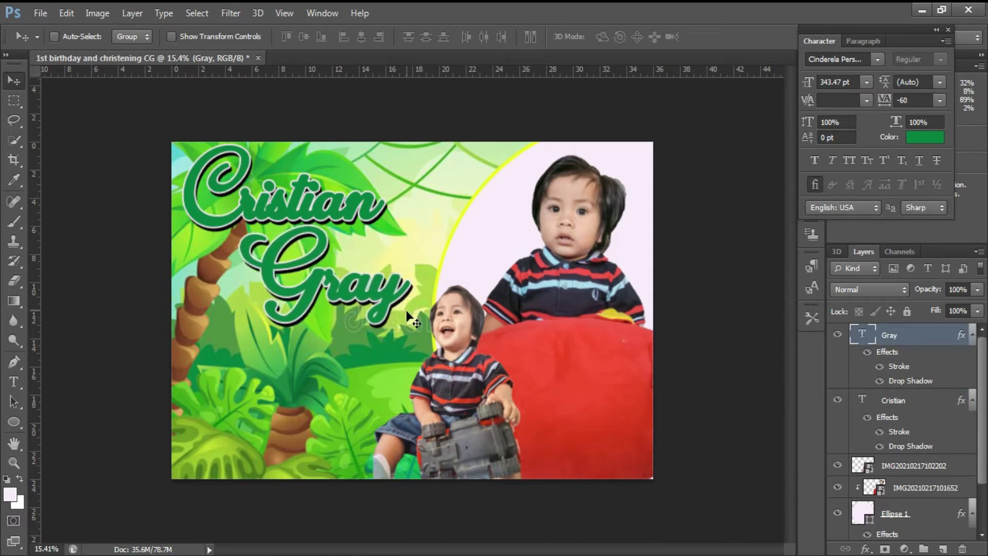
- Add a '1st Birthday' text line at the lower left of the layout
{"action": "key", "text": "t"}
{"action": "left_click", "coordinate": [193, 383]}
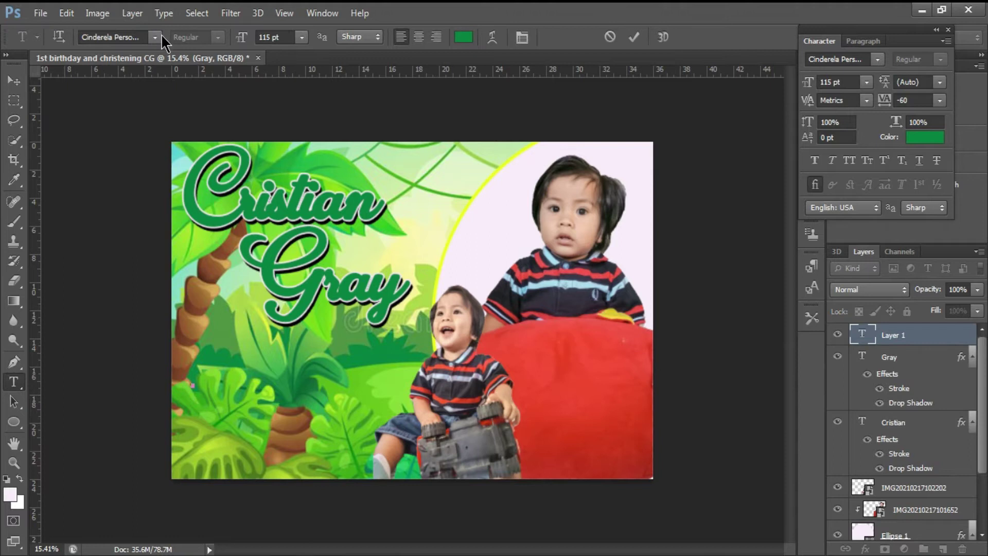
{"action": "left_click", "coordinate": [155, 37]}
{"action": "left_click", "coordinate": [282, 66]}
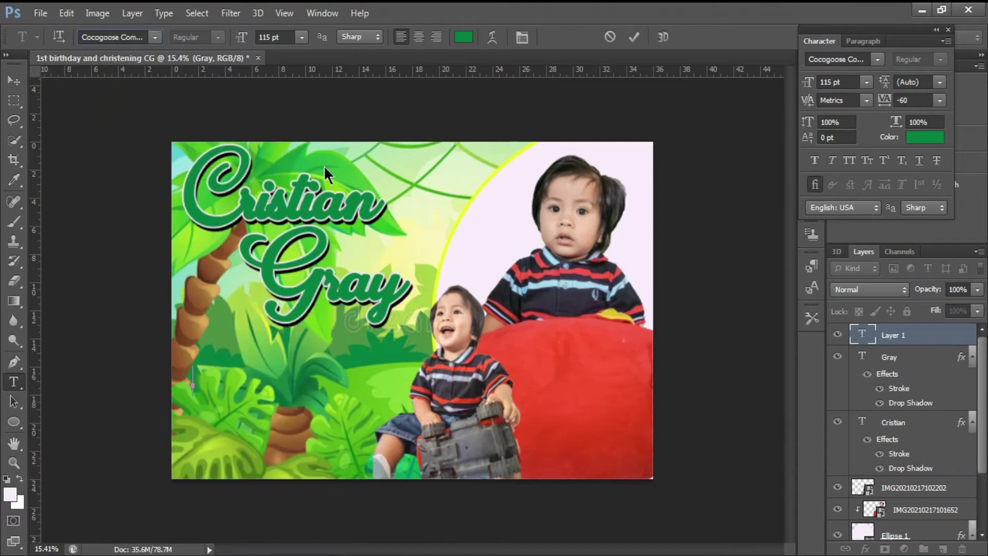
{"action": "type", "text": "1st Birthday"}
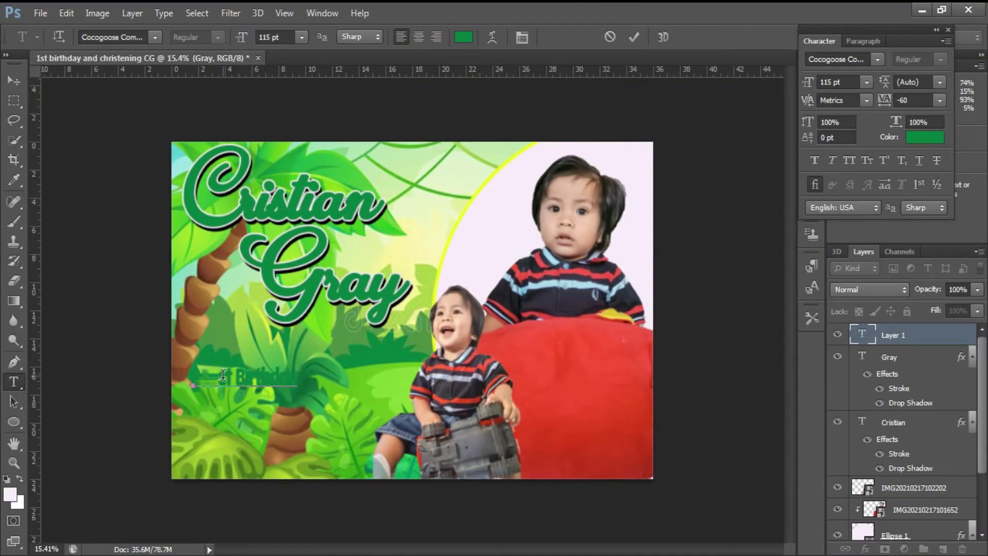
- Set the 1st Birthday text to Impact at 159 pt
{"action": "left_click", "coordinate": [155, 38]}
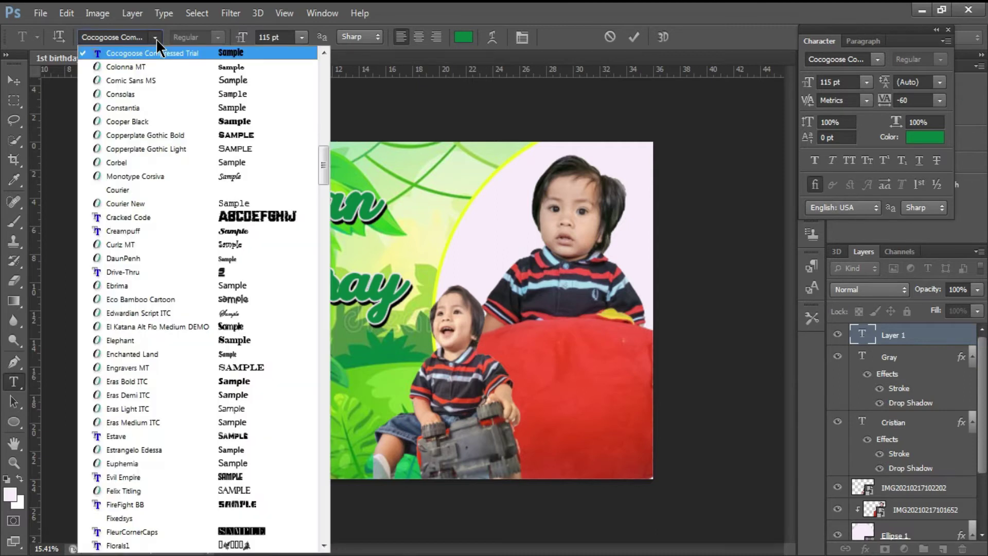
{"action": "left_click", "coordinate": [256, 135]}
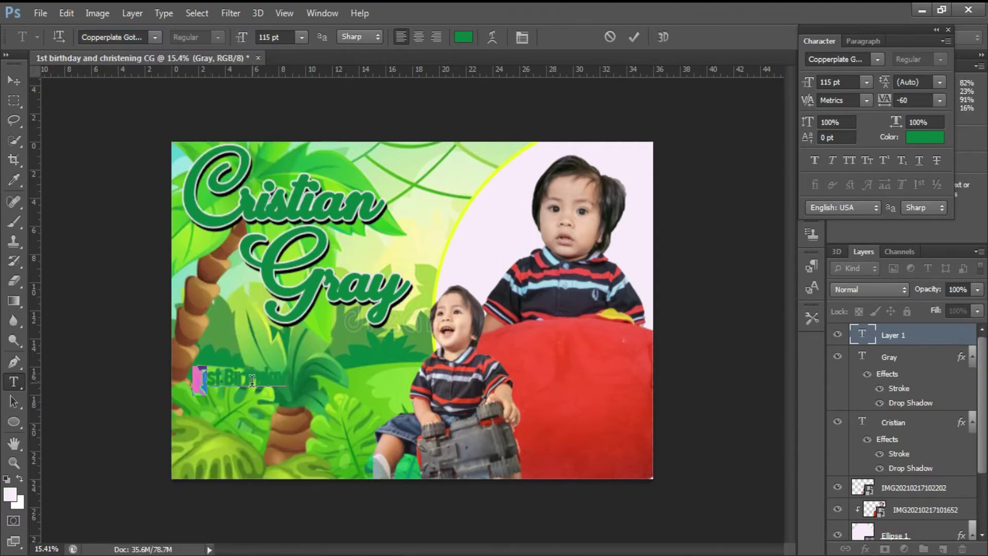
{"action": "left_click", "coordinate": [140, 38]}
{"action": "type", "text": "Impact"}
{"action": "key", "text": "Return"}
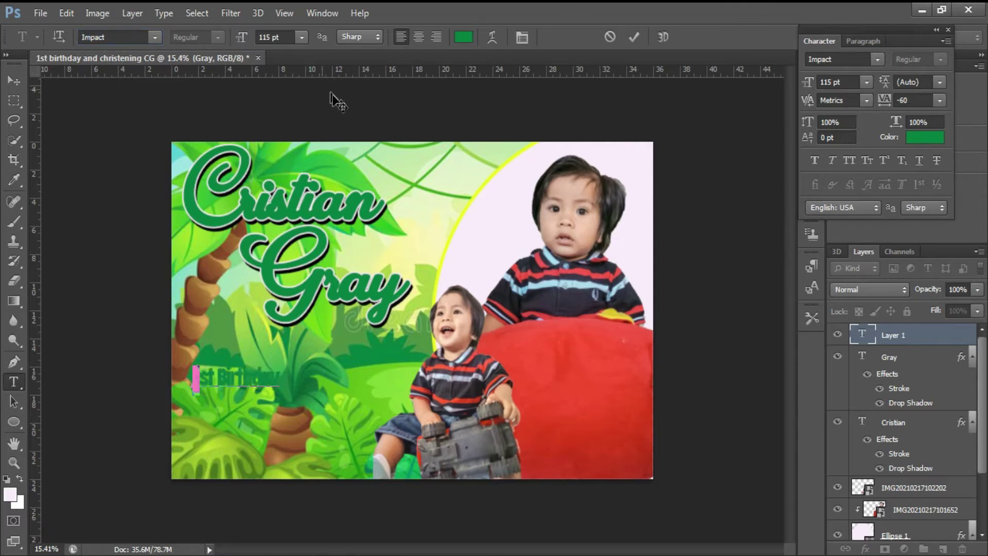
{"action": "left_click", "coordinate": [261, 39]}
{"action": "type", "text": "122"}
{"action": "key", "text": "Return"}
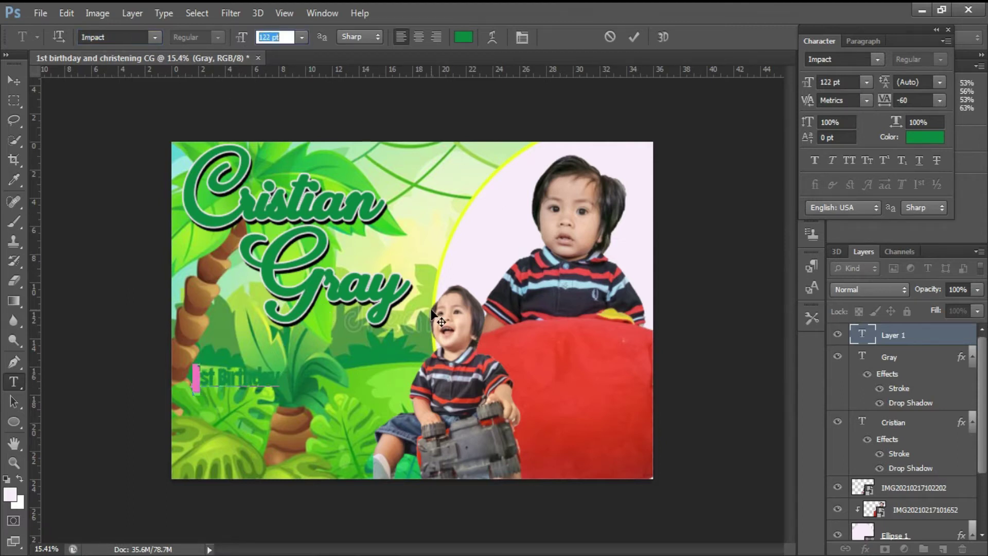
{"action": "type", "text": "159"}
{"action": "key", "text": "Return"}
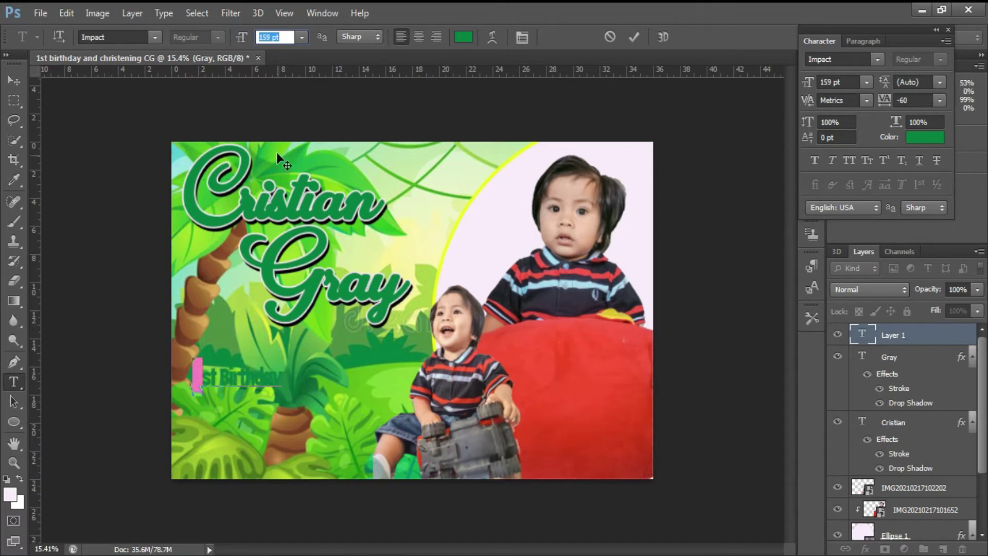
- Select all the 1st Birthday text and pick a red colour for it
{"action": "key", "text": "ctrl+a"}
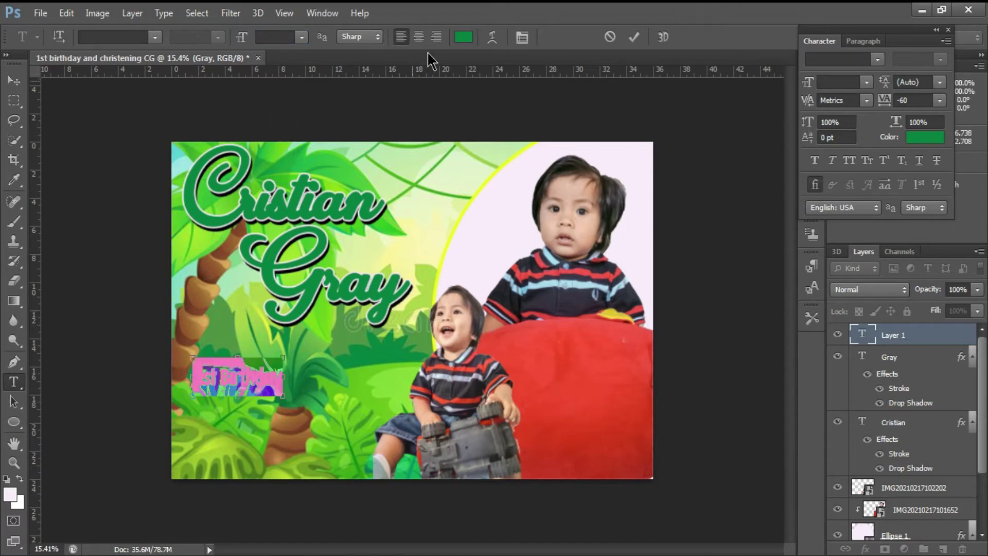
{"action": "left_click", "coordinate": [463, 36]}
{"action": "left_click", "coordinate": [580, 371]}
- Deepen the subtitle colour to pure red and finish editing the text
{"action": "left_click_drag", "start_coordinate": [842, 153], "coordinate": [865, 149]}
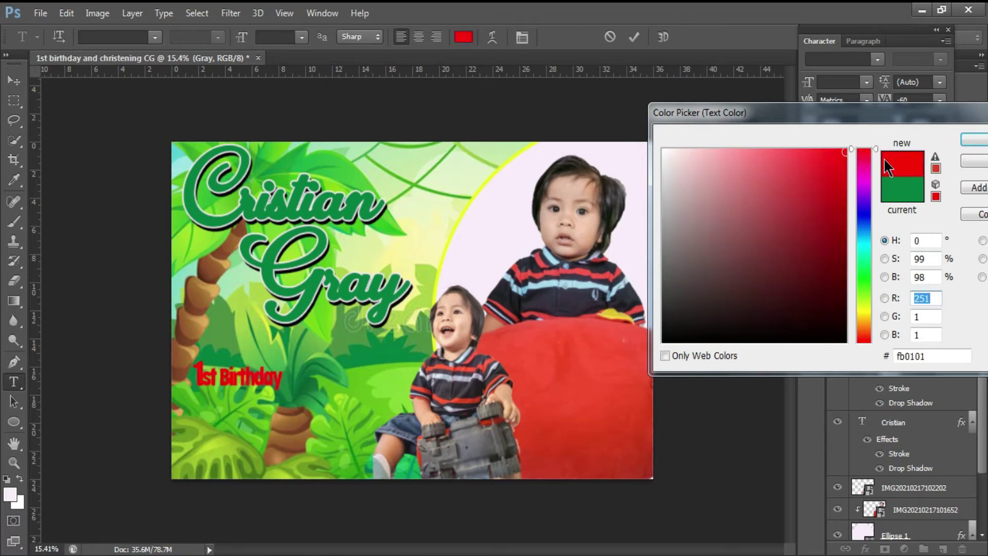
{"action": "left_click", "coordinate": [960, 140]}
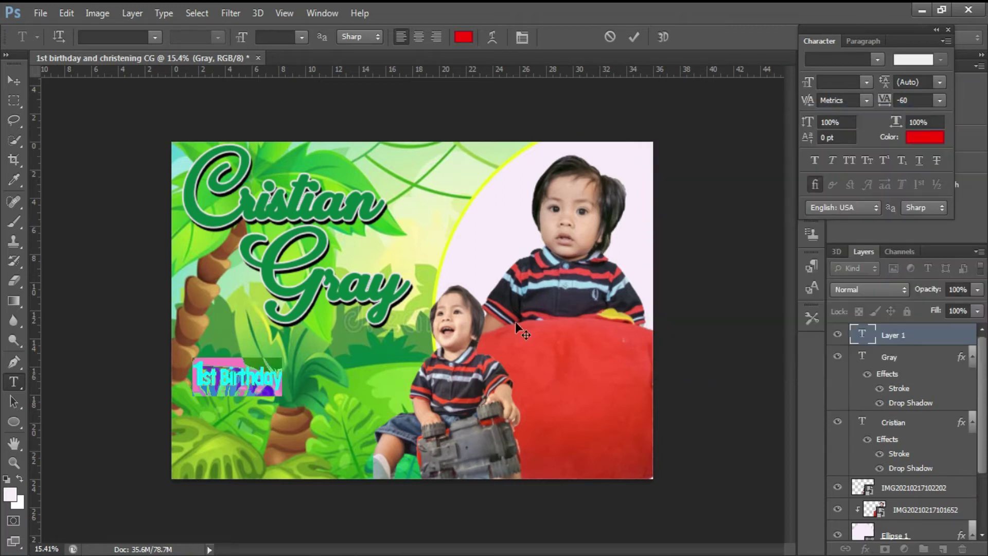
{"action": "left_click", "coordinate": [935, 350]}
- Give the 1st Birthday layer an outside white stroke
{"action": "right_click", "coordinate": [936, 350]}
{"action": "left_click", "coordinate": [659, 82]}
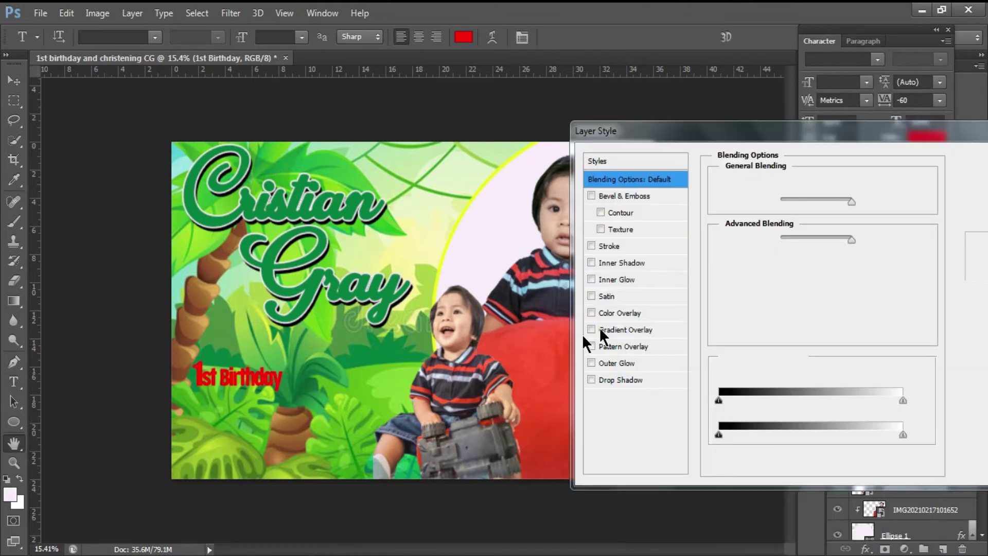
{"action": "left_click", "coordinate": [609, 246]}
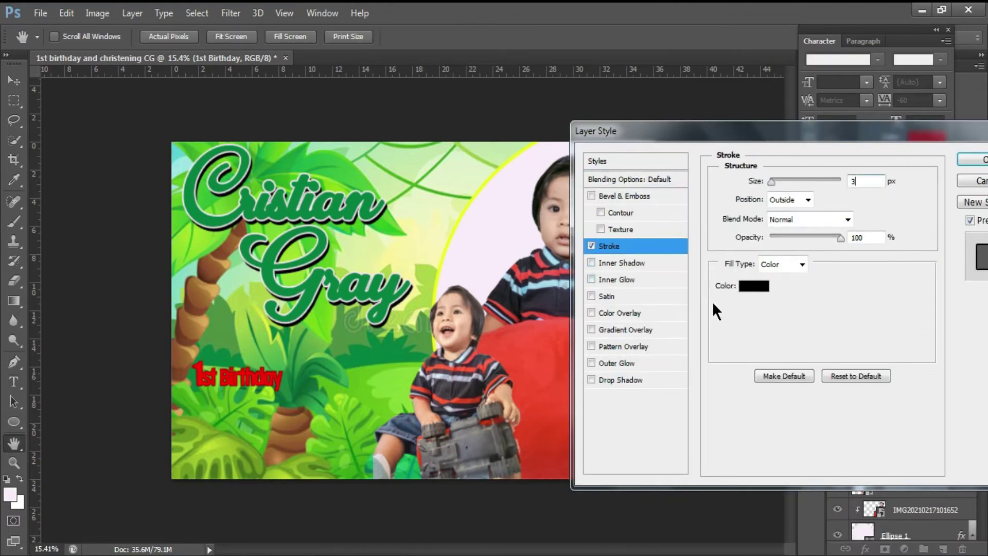
{"action": "left_click", "coordinate": [754, 285]}
{"action": "left_click", "coordinate": [969, 141]}
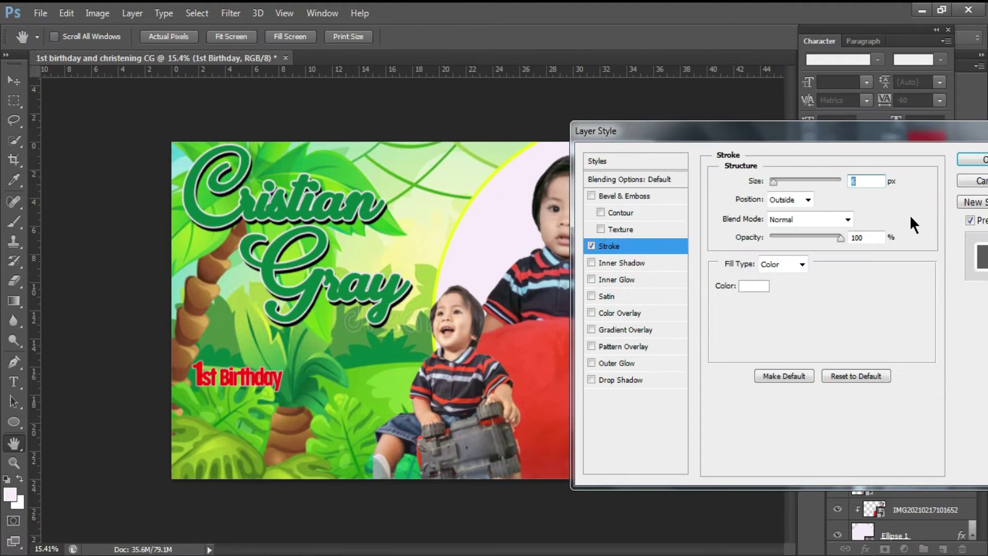
{"action": "left_click", "coordinate": [976, 161]}
- Scale the 1st Birthday subtitle up to about 128%
{"action": "key", "text": "ctrl+t"}
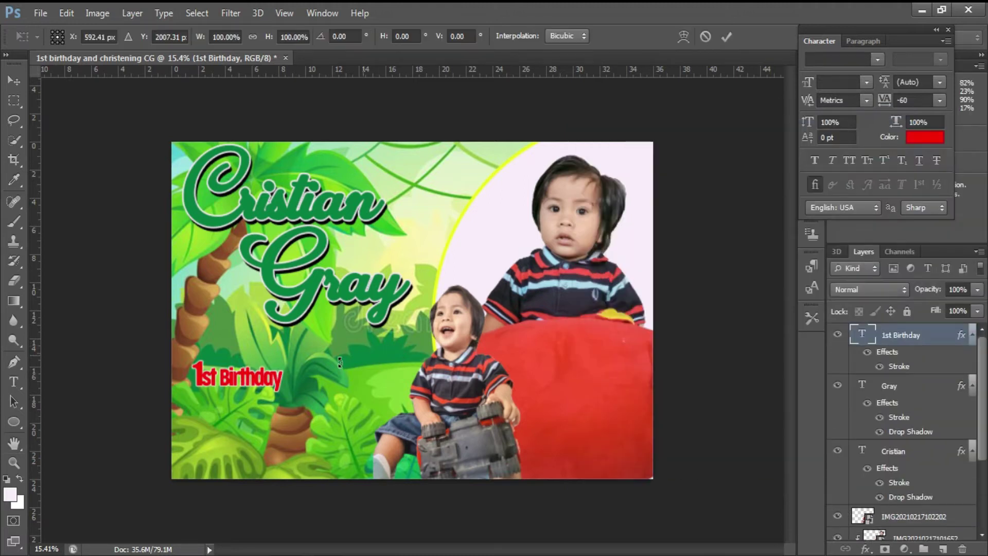
{"action": "mouse_move", "coordinate": [283, 360]}
{"action": "left_mouse_down"}
{"action": "mouse_move", "coordinate": [308, 348]}
{"action": "mouse_move", "coordinate": [277, 368]}
{"action": "left_mouse_up"}
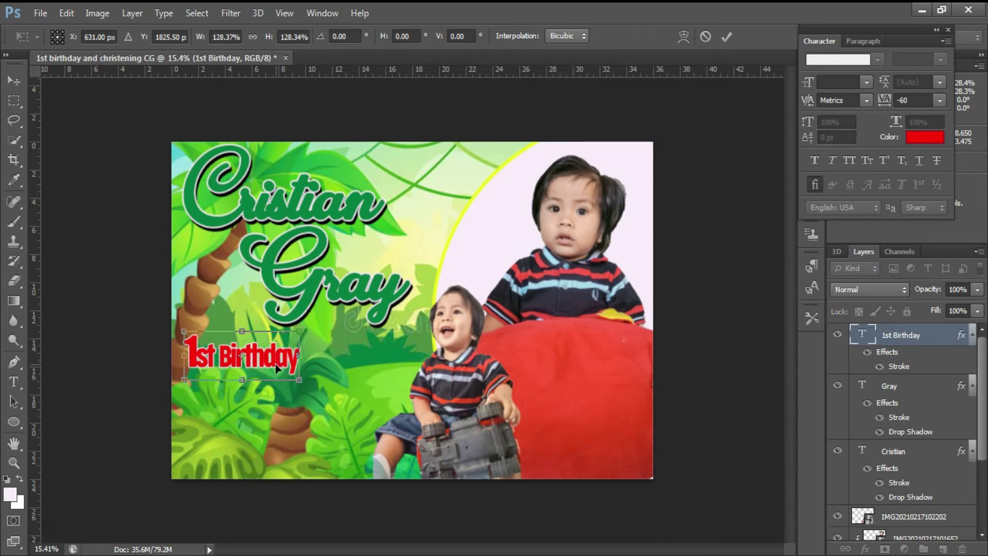
{"action": "key", "text": "Return"}
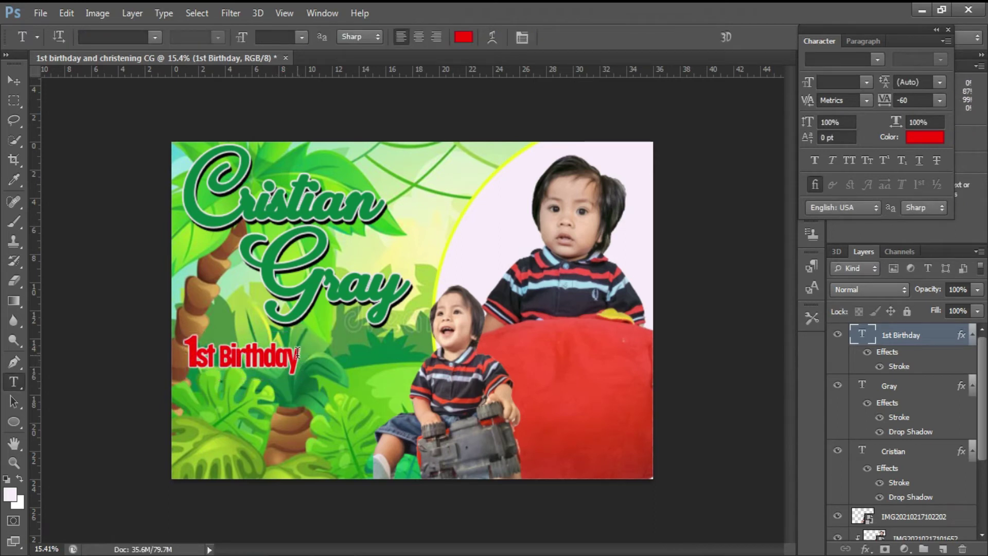
- Append ' & Christening' to the subtitle and nudge it into place
{"action": "left_click", "coordinate": [278, 355]}
{"action": "left_click_drag", "start_coordinate": [350, 406], "coordinate": [349, 400]}
{"action": "left_click", "coordinate": [300, 354]}
{"action": "type", "text": "& Chri"}
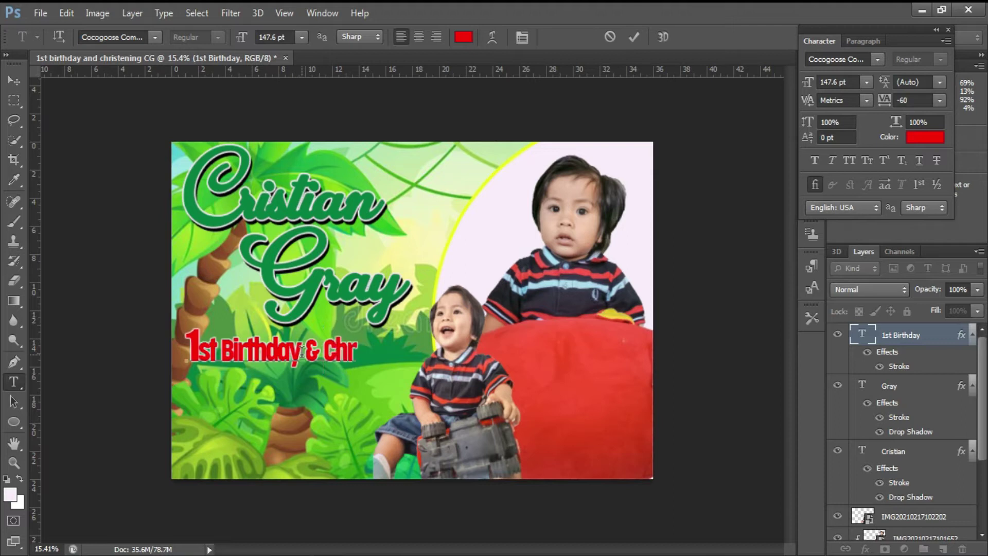
{"action": "type", "text": "stening"}
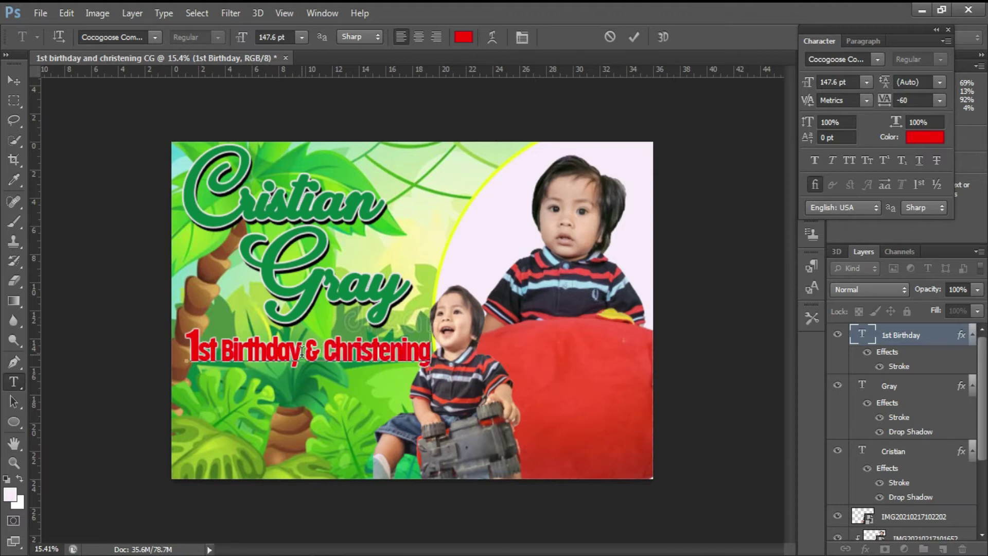
{"action": "key", "text": "ctrl+Return"}
{"action": "key", "text": "v"}
{"action": "key", "text": "shift+Left"}
{"action": "key", "text": "shift+Left"}
{"action": "key", "text": "shift+Left"}
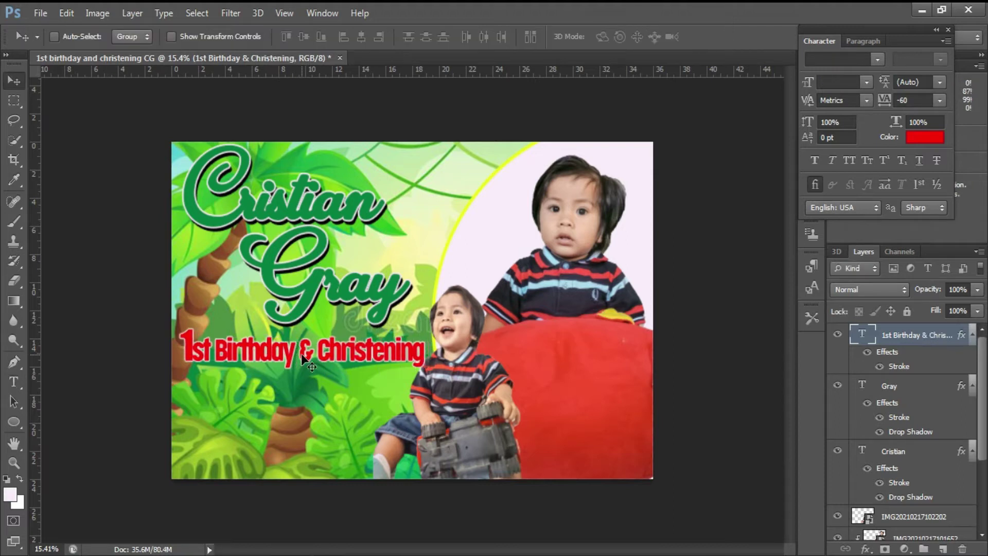
{"action": "key", "text": "shift+Right"}
{"action": "key", "text": "shift+Right"}
{"action": "key", "text": "shift+Right"}
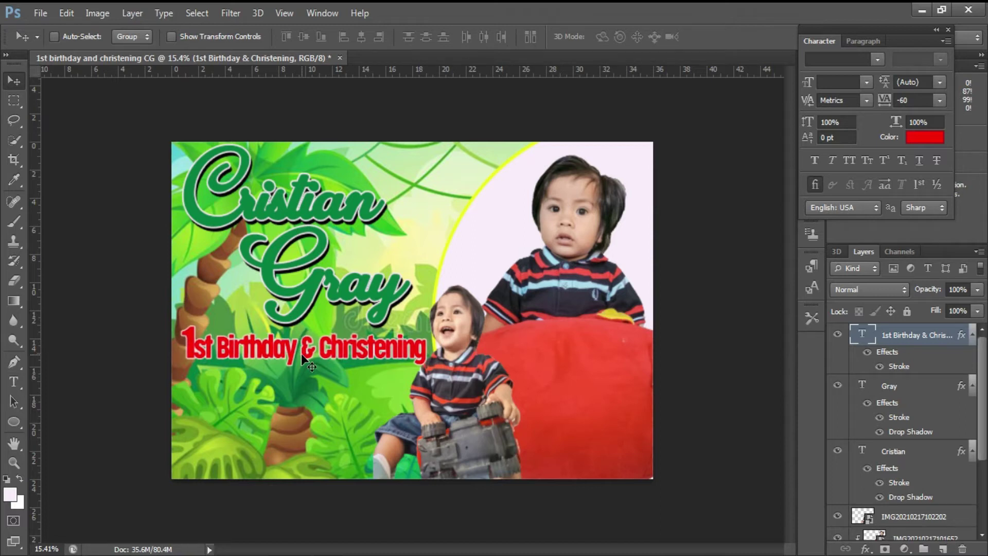
- Place the safari monkey clipart above the jungle background layer
{"action": "right_click", "coordinate": [219, 415]}
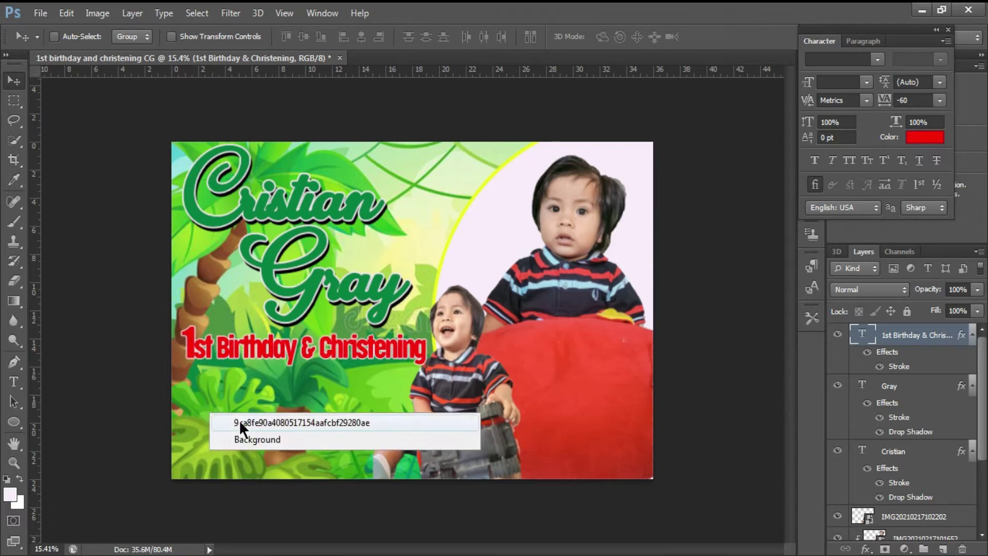
{"action": "left_click", "coordinate": [239, 420]}
{"action": "left_click", "coordinate": [41, 13]}
{"action": "left_click", "coordinate": [115, 260]}
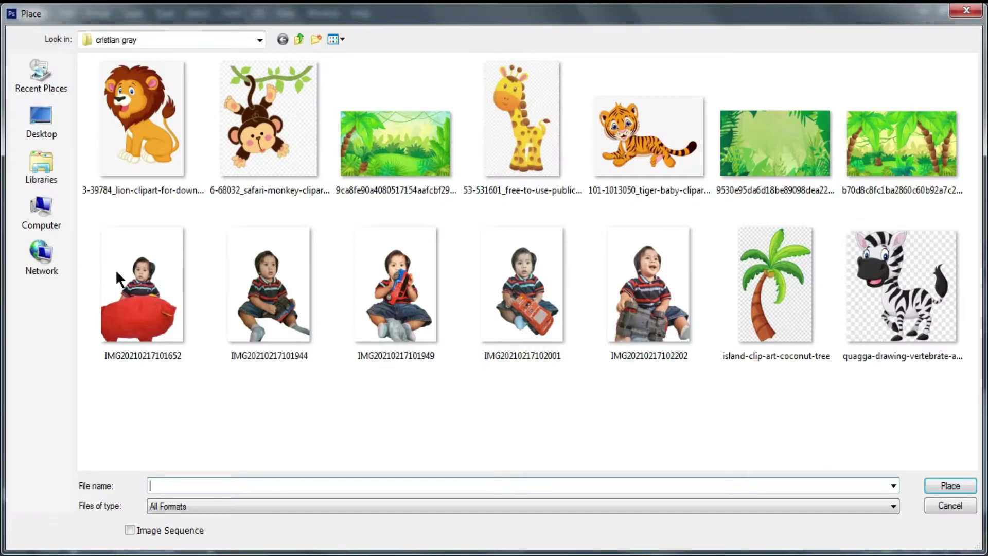
{"action": "double_click", "coordinate": [264, 128]}
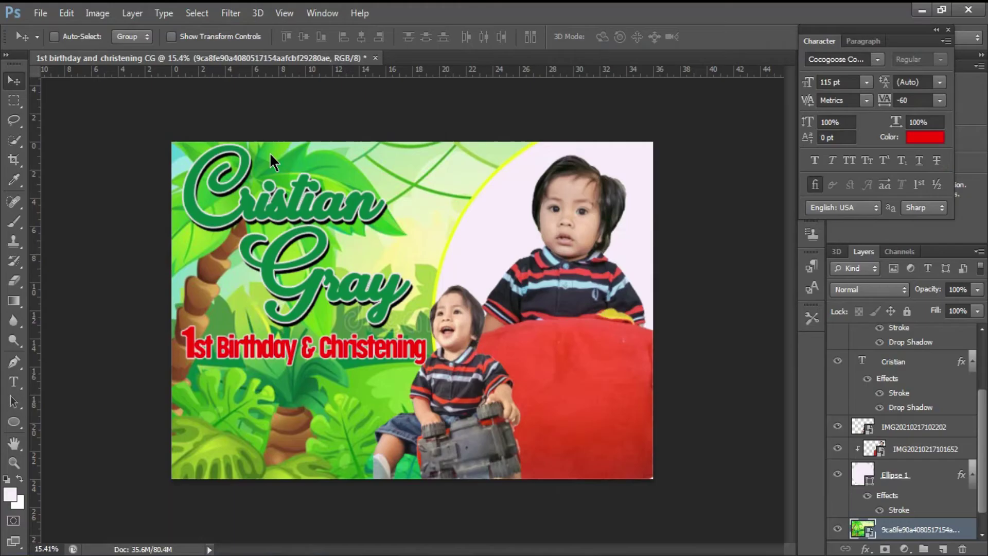
{"action": "key", "text": "Return"}
- Rasterize the monkey and Magic Erase its white background
{"action": "key", "text": "e"}
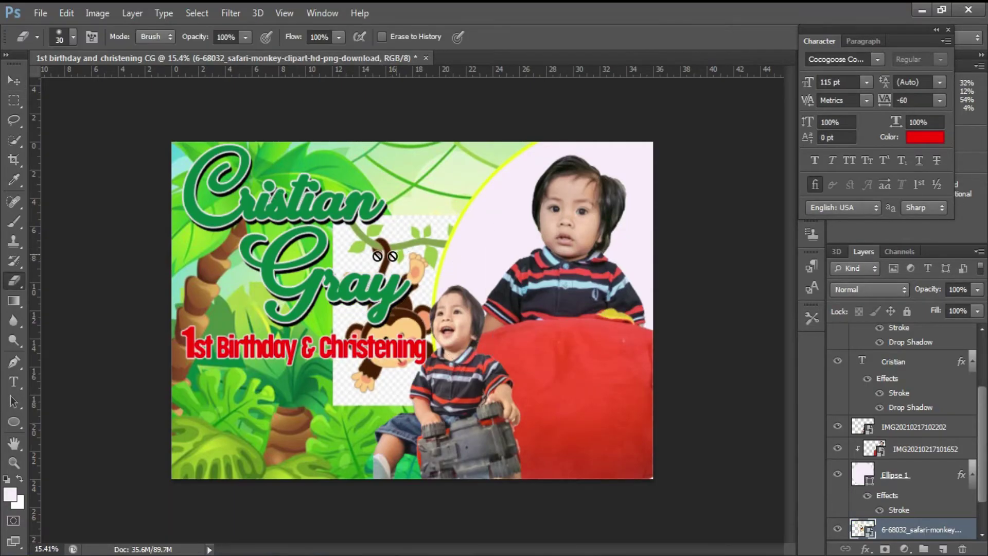
{"action": "left_click", "coordinate": [343, 256]}
{"action": "left_click", "coordinate": [482, 234]}
{"action": "right_click", "coordinate": [14, 280]}
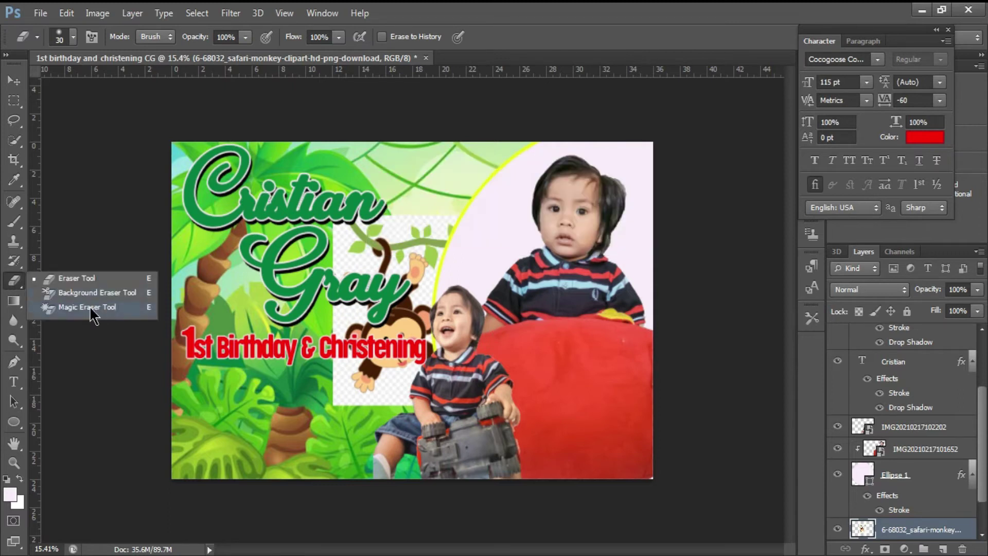
{"action": "left_click", "coordinate": [112, 316]}
{"action": "left_click", "coordinate": [367, 301]}
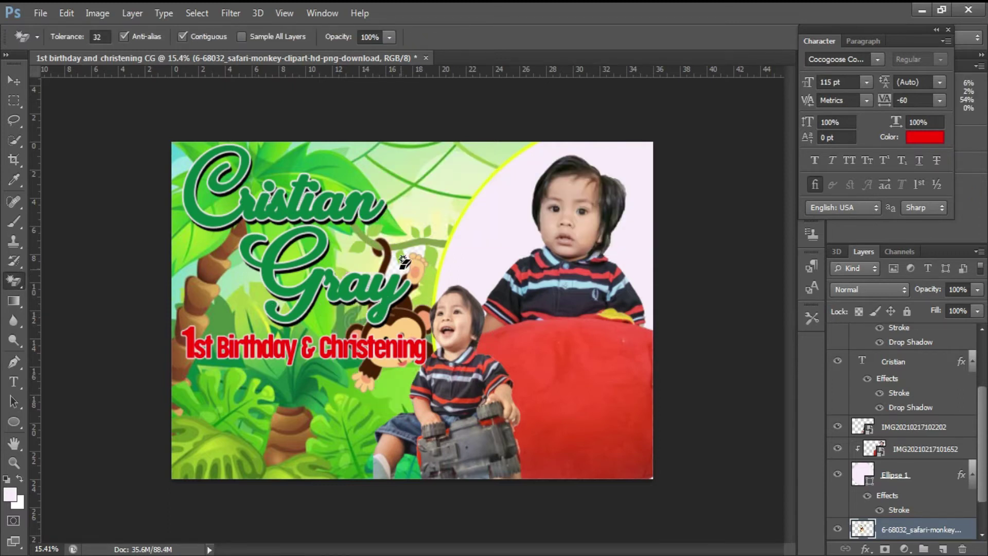
- Move the monkey up near the top centre, layered above the Cristian text
{"action": "key", "text": "v"}
{"action": "left_click_drag", "start_coordinate": [406, 265], "coordinate": [434, 170]}
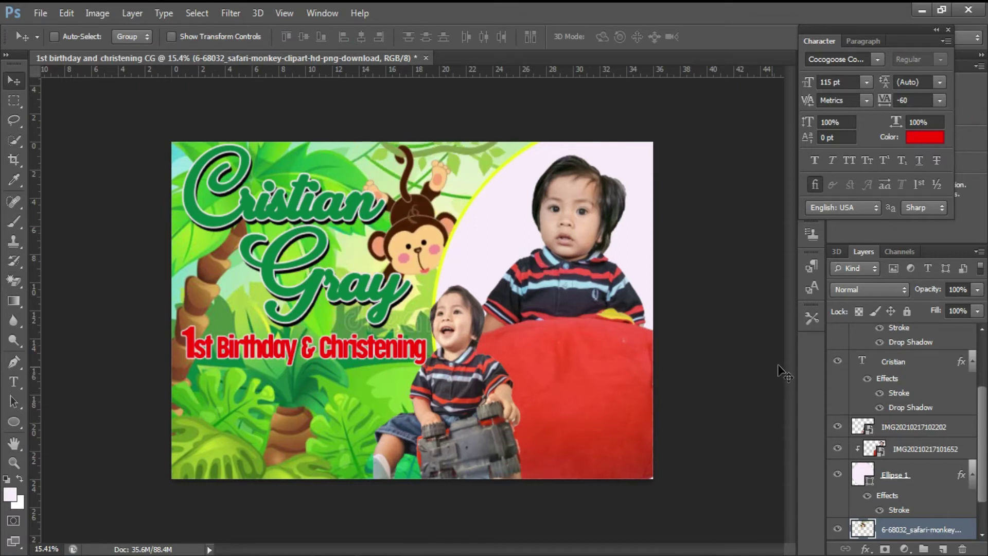
{"action": "left_click_drag", "start_coordinate": [898, 533], "coordinate": [898, 356]}
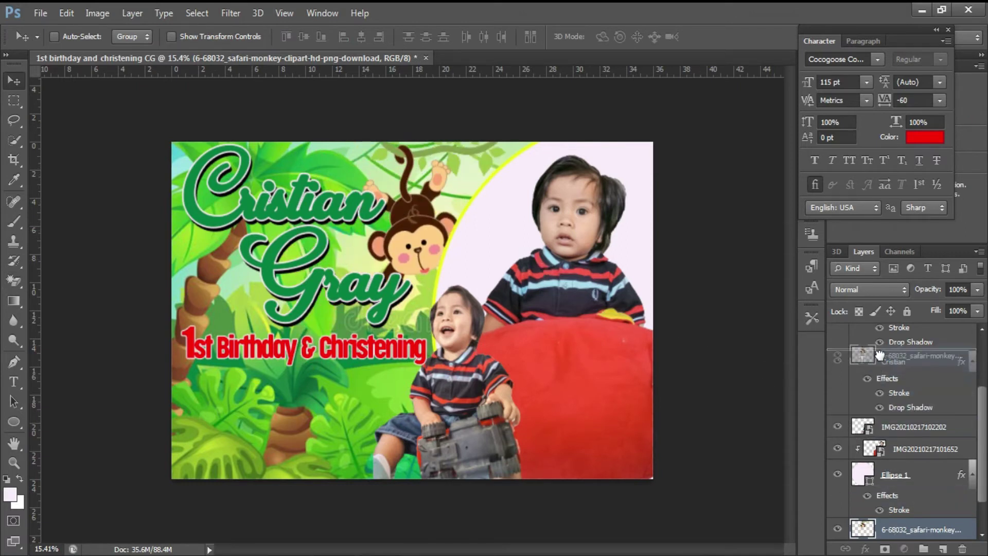
- Shrink the monkey to about 77%
{"action": "key", "text": "ctrl+t"}
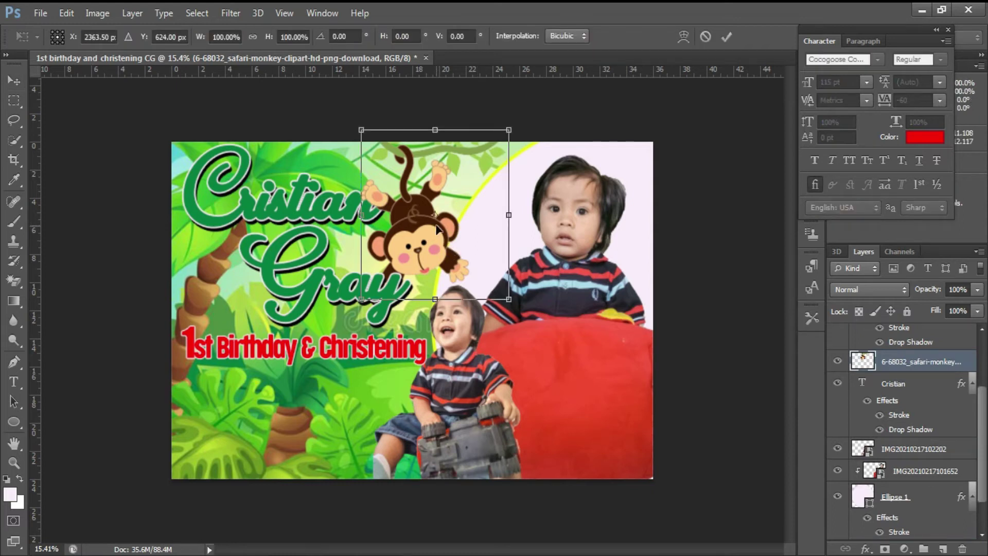
{"action": "left_click_drag", "start_coordinate": [359, 303], "coordinate": [395, 260]}
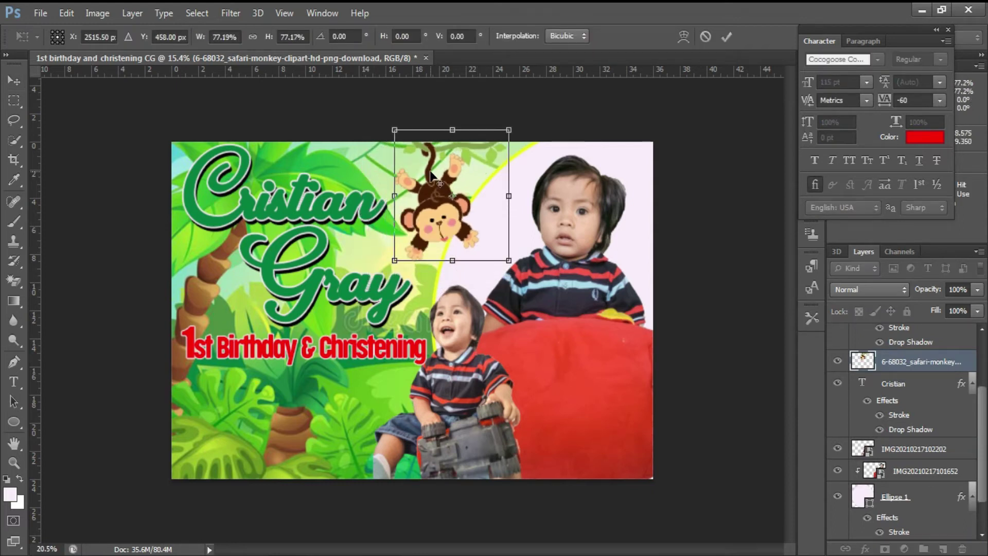
{"action": "key", "text": "ctrl+0"}
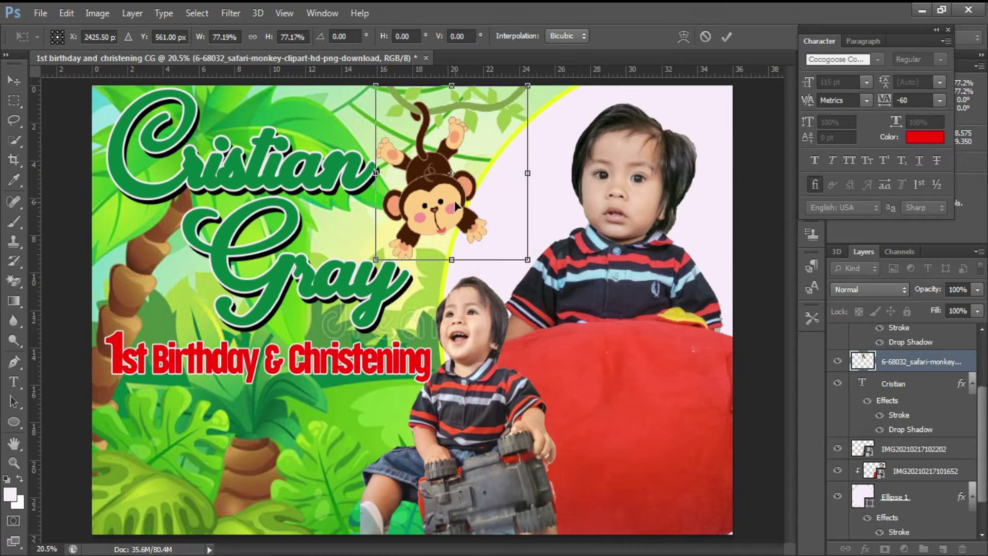
{"action": "scroll", "coordinate": [455, 206], "scroll_direction": "down", "scroll_amount": 1}
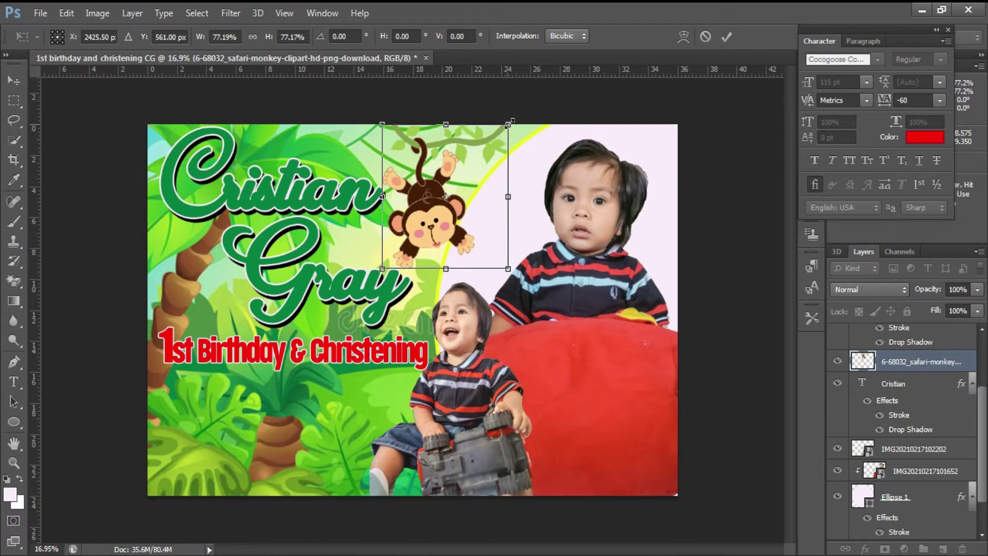
{"action": "left_click_drag", "start_coordinate": [510, 124], "coordinate": [511, 122]}
{"action": "key", "text": "Return"}
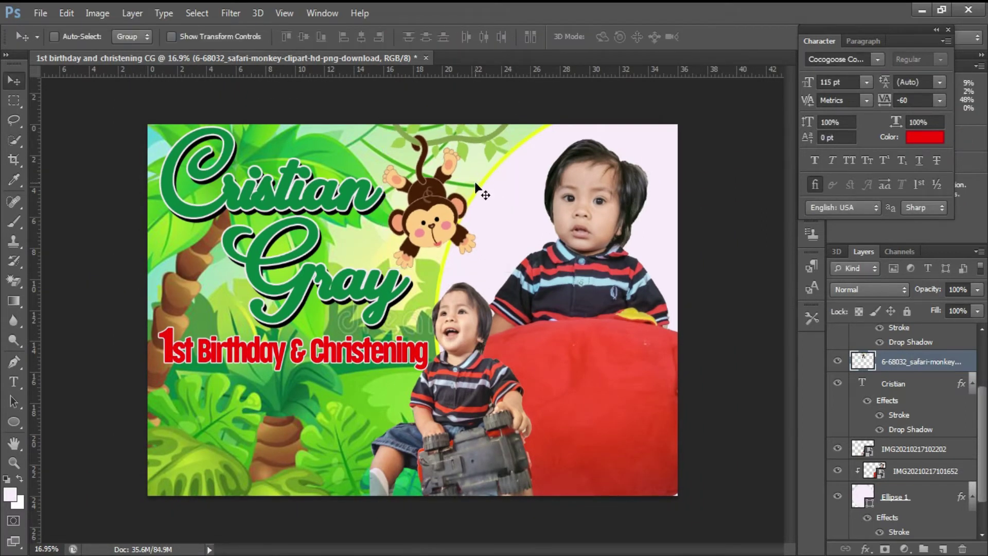
{"action": "scroll", "coordinate": [469, 197], "scroll_direction": "down", "scroll_amount": 2}
- Place the baby tiger clipart toward the lower right of the layout
{"action": "right_click", "coordinate": [538, 418]}
{"action": "left_click", "coordinate": [566, 426]}
{"action": "left_click", "coordinate": [41, 14]}
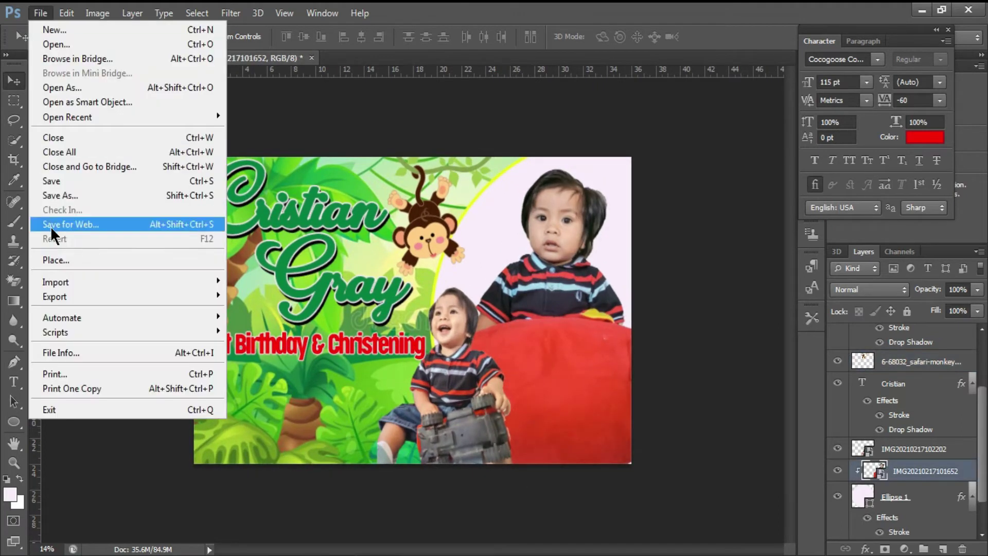
{"action": "left_click", "coordinate": [47, 196]}
{"action": "double_click", "coordinate": [650, 147]}
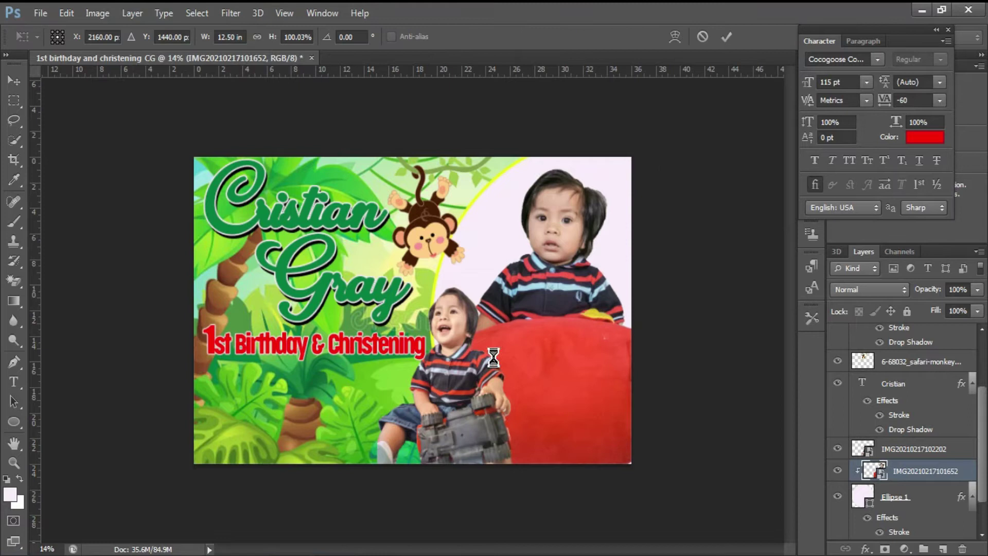
{"action": "mouse_move", "coordinate": [449, 335]}
{"action": "left_mouse_down"}
{"action": "mouse_move", "coordinate": [624, 451]}
{"action": "mouse_move", "coordinate": [609, 436]}
{"action": "left_mouse_up"}
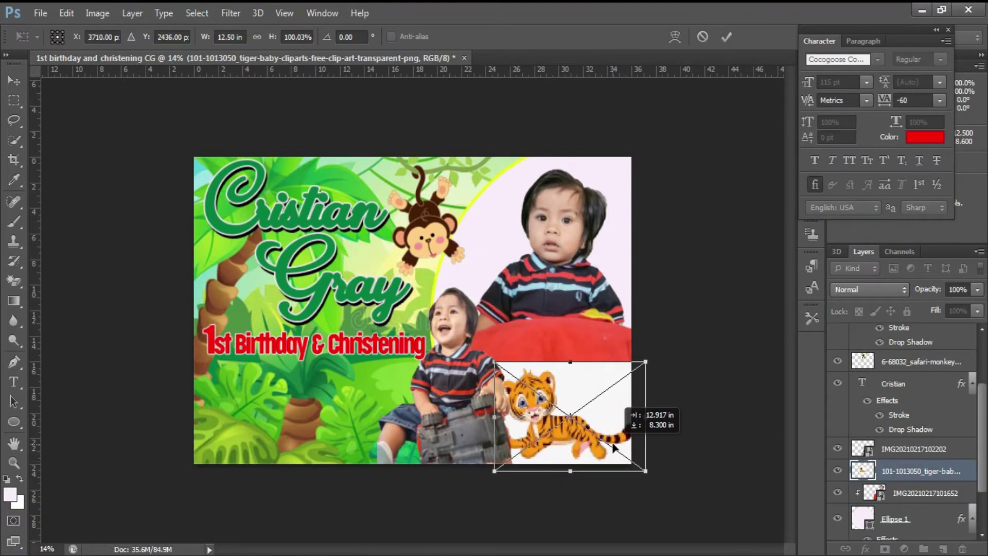
{"action": "key", "text": "Return"}
- Rasterize the tiger and Magic Erase its white background
{"action": "key", "text": "e"}
{"action": "left_click", "coordinate": [577, 354]}
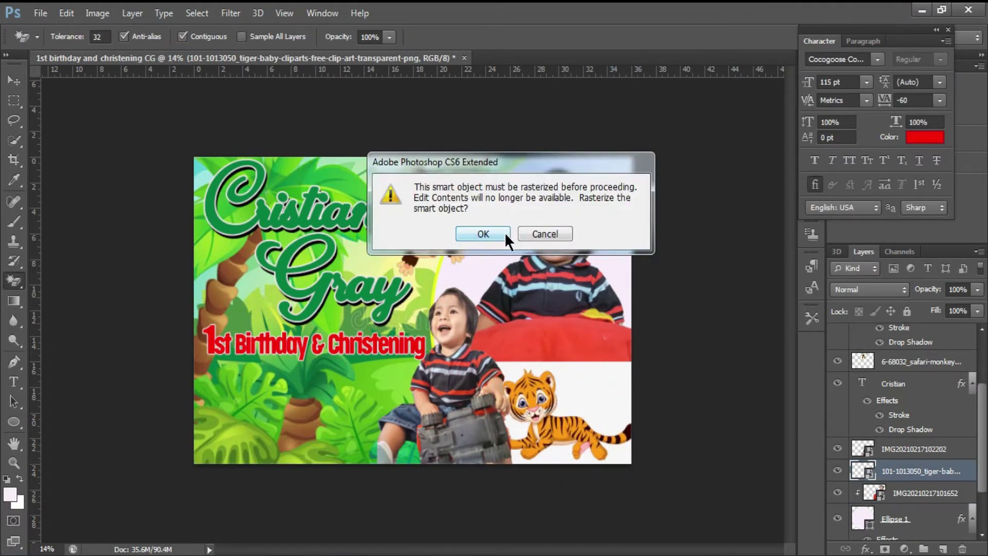
{"action": "left_click", "coordinate": [482, 233]}
{"action": "left_click", "coordinate": [601, 398]}
{"action": "key", "text": "ctrl+0"}
{"action": "key", "text": "ctrl+0"}
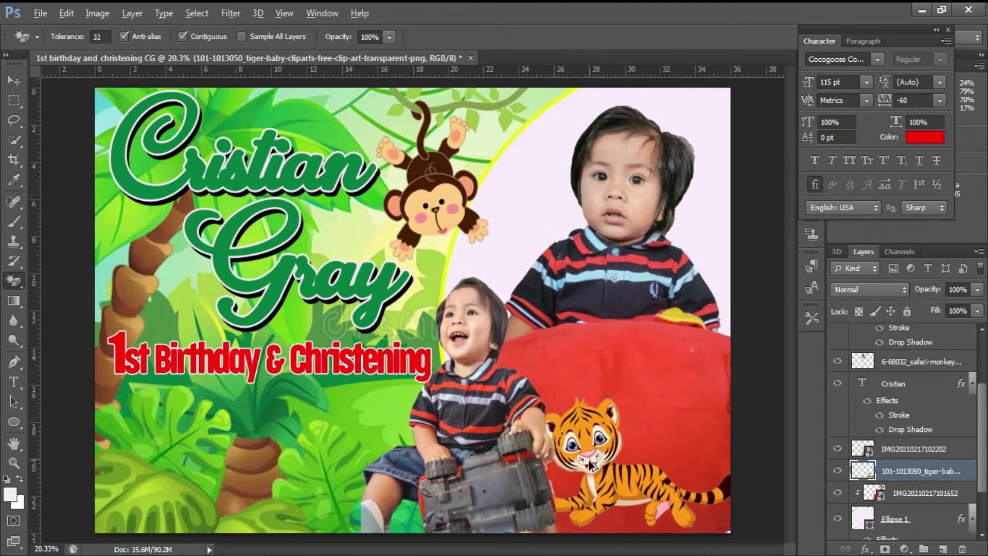
{"action": "left_click_drag", "start_coordinate": [919, 474], "coordinate": [911, 447]}
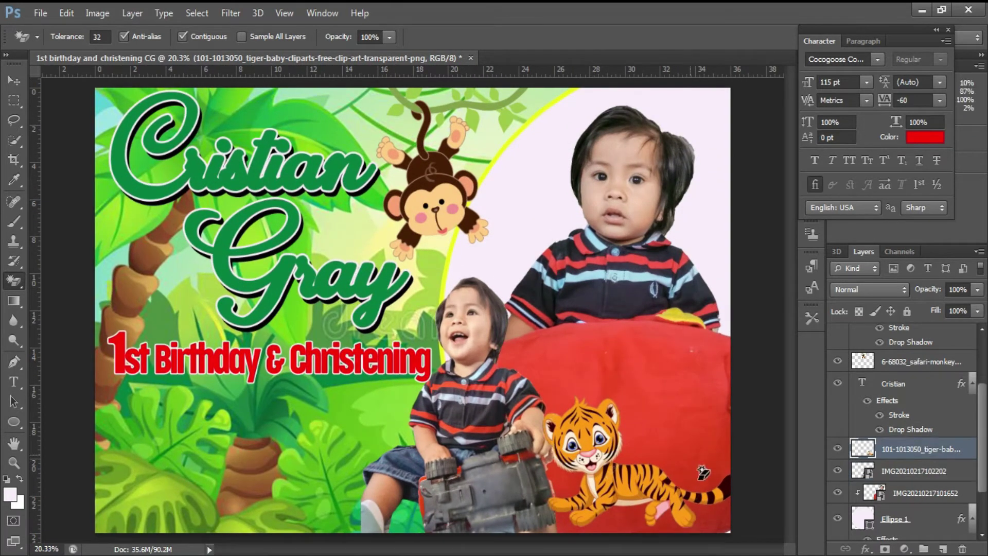
{"action": "key", "text": "ctrl+t"}
{"action": "left_click_drag", "start_coordinate": [631, 494], "coordinate": [627, 498]}
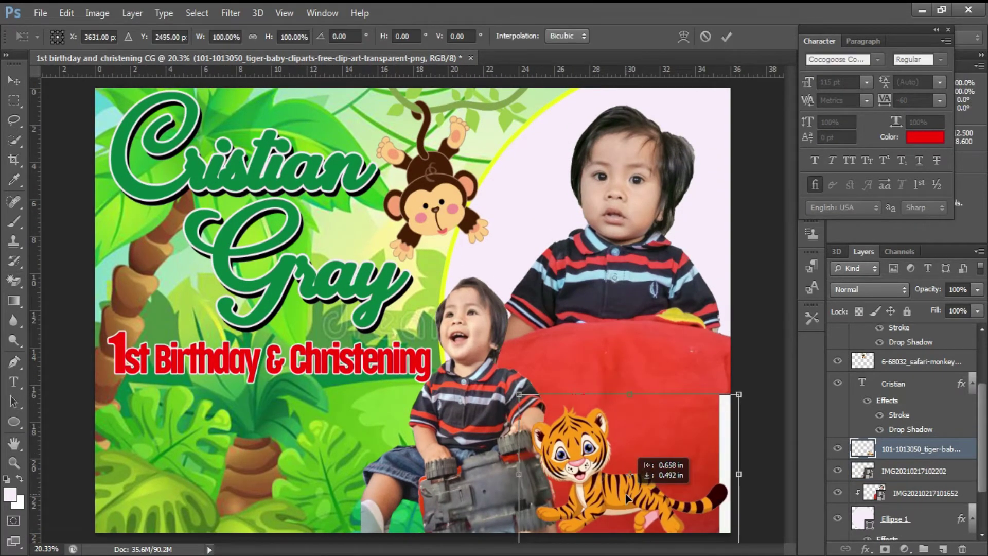
{"action": "key", "text": "Return"}
{"action": "key", "text": "w"}
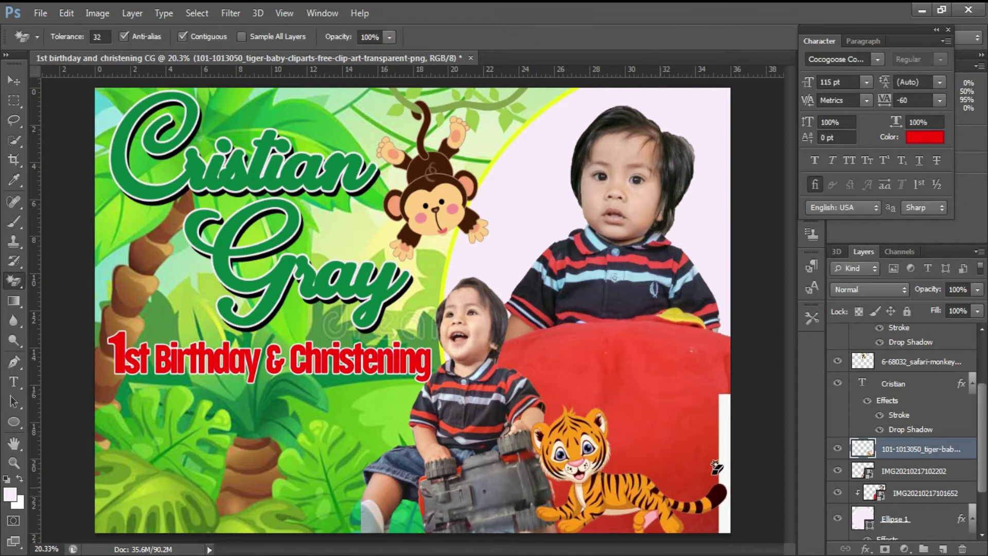
{"action": "key", "text": "ctrl+minus"}
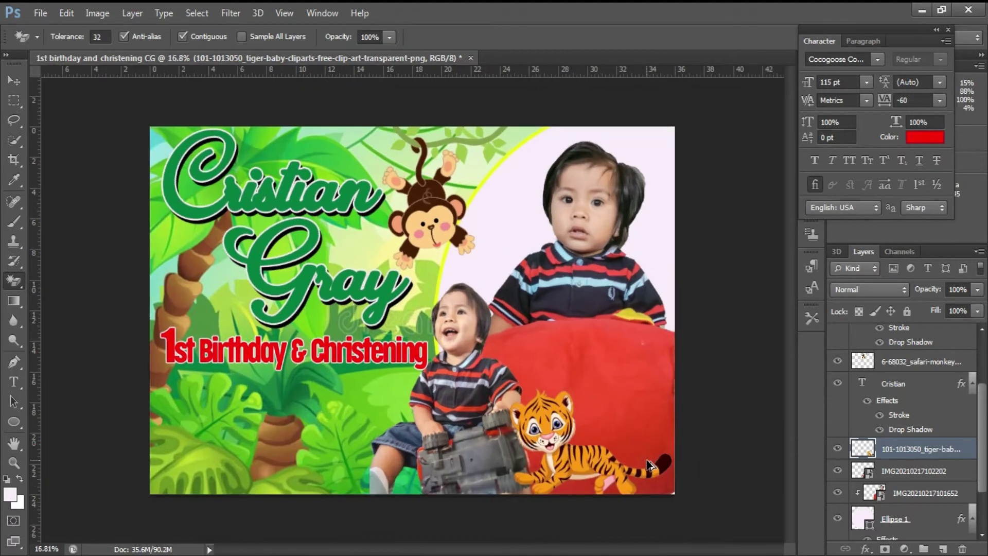
- Place the lion clipart at the lower left and flip it horizontally
{"action": "left_click", "coordinate": [41, 13]}
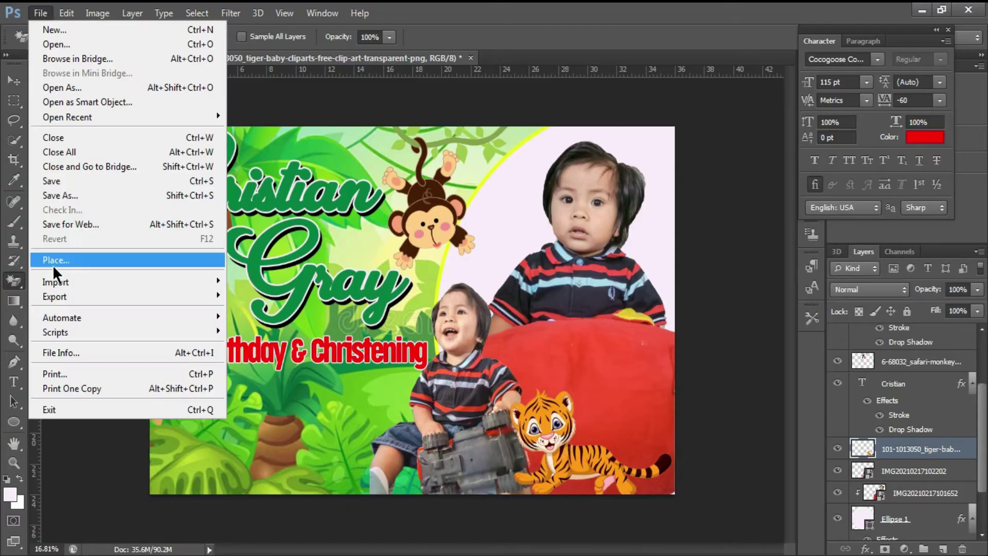
{"action": "left_click", "coordinate": [47, 259]}
{"action": "double_click", "coordinate": [167, 157]}
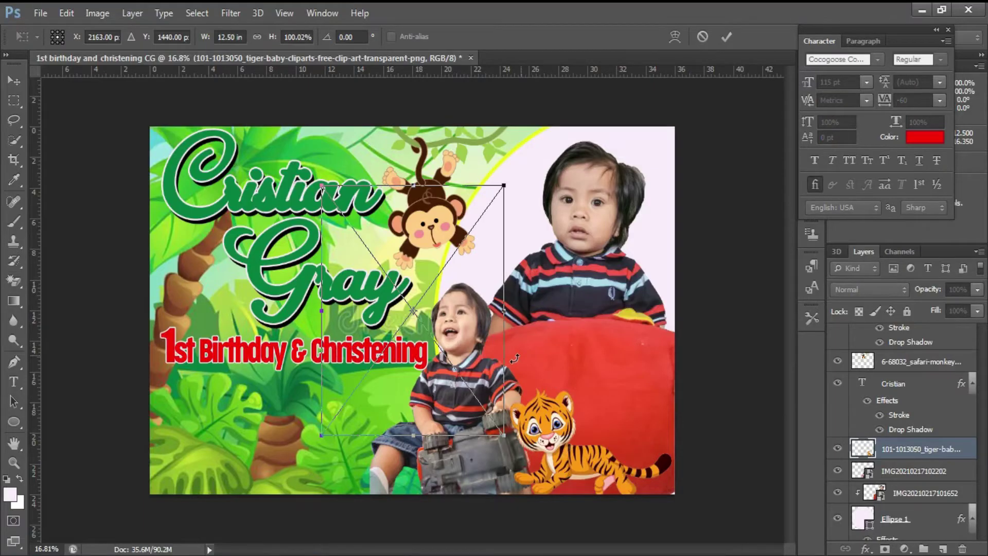
{"action": "left_click_drag", "start_coordinate": [456, 311], "coordinate": [293, 384]}
{"action": "right_click", "coordinate": [292, 387]}
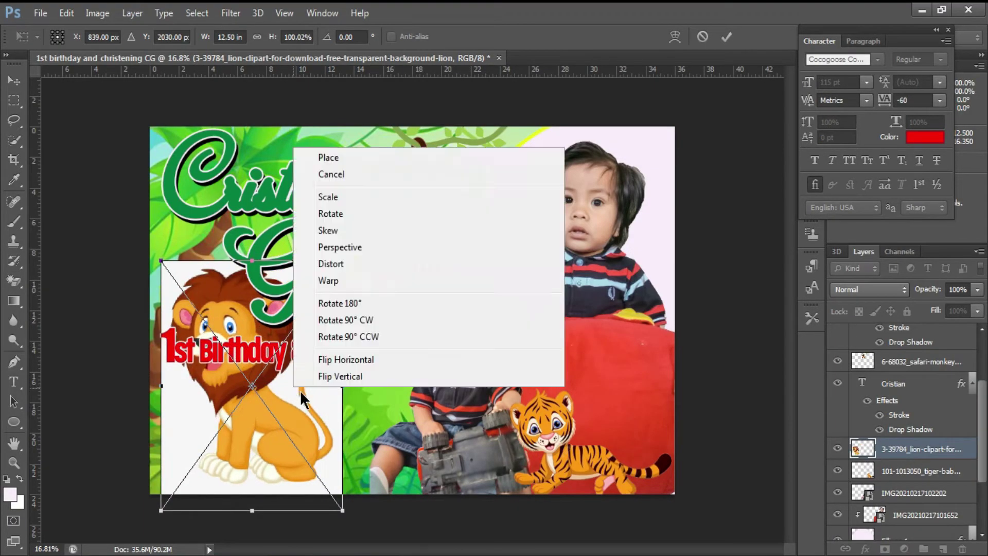
{"action": "left_click", "coordinate": [342, 356]}
- Shrink the lion to about 58% and shift it slightly left
{"action": "left_click_drag", "start_coordinate": [344, 259], "coordinate": [266, 367]}
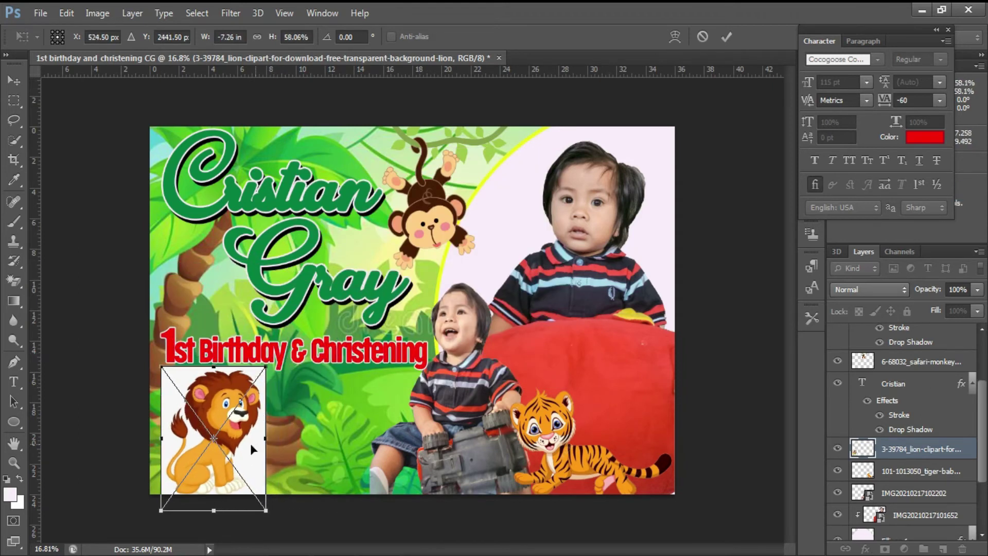
{"action": "left_click_drag", "start_coordinate": [256, 443], "coordinate": [244, 443]}
{"action": "left_click_drag", "start_coordinate": [246, 507], "coordinate": [245, 500]}
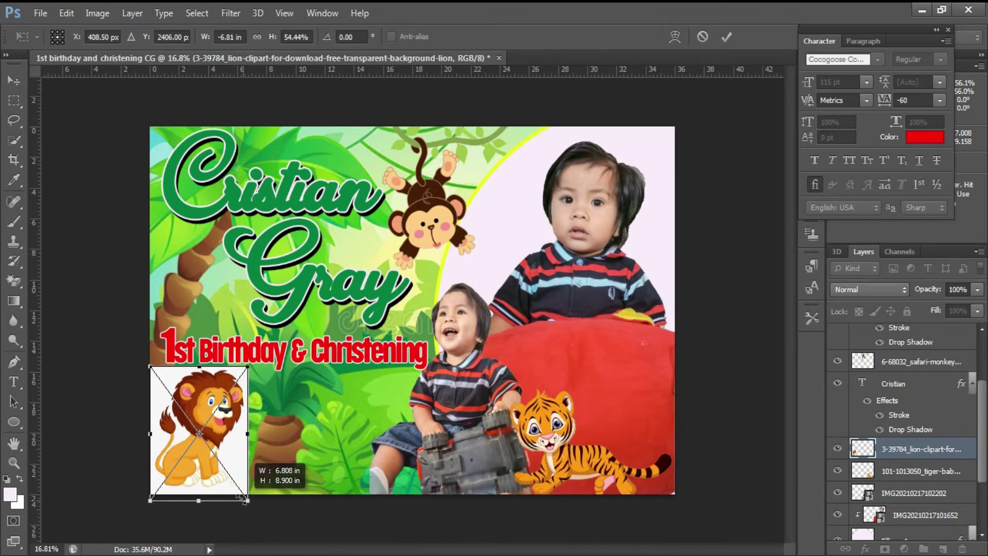
{"action": "left_click", "coordinate": [14, 281]}
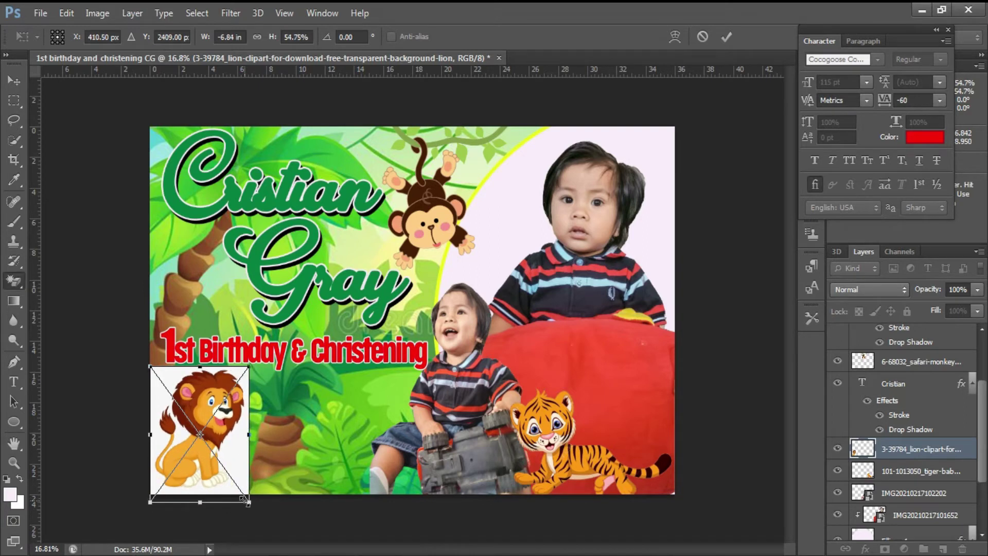
- Rasterize the lion and Magic Erase its white background
{"action": "left_click", "coordinate": [242, 463]}
{"action": "left_click", "coordinate": [483, 232]}
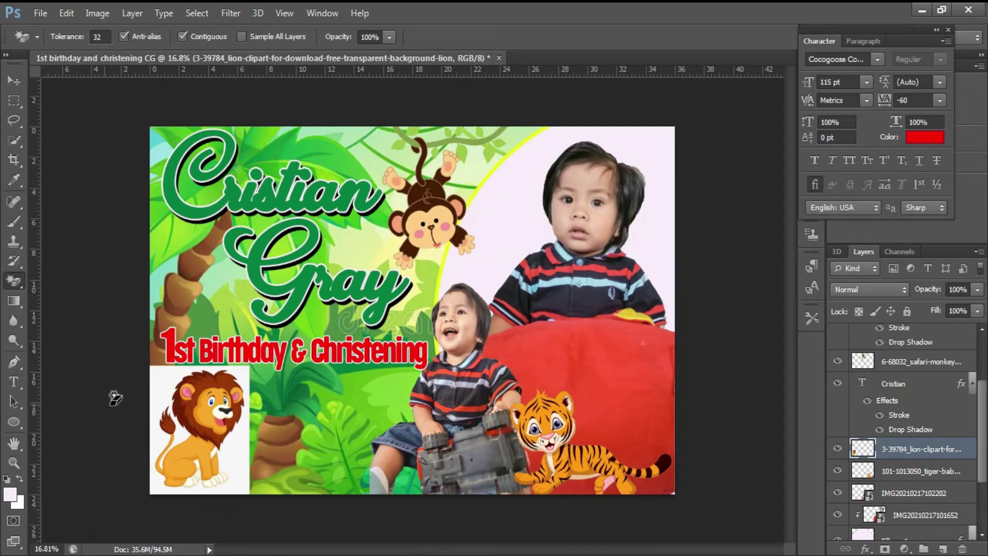
{"action": "left_click", "coordinate": [170, 380]}
- Nudge the lion further left and down
{"action": "scroll", "coordinate": [212, 442], "scroll_direction": "up", "scroll_amount": 3}
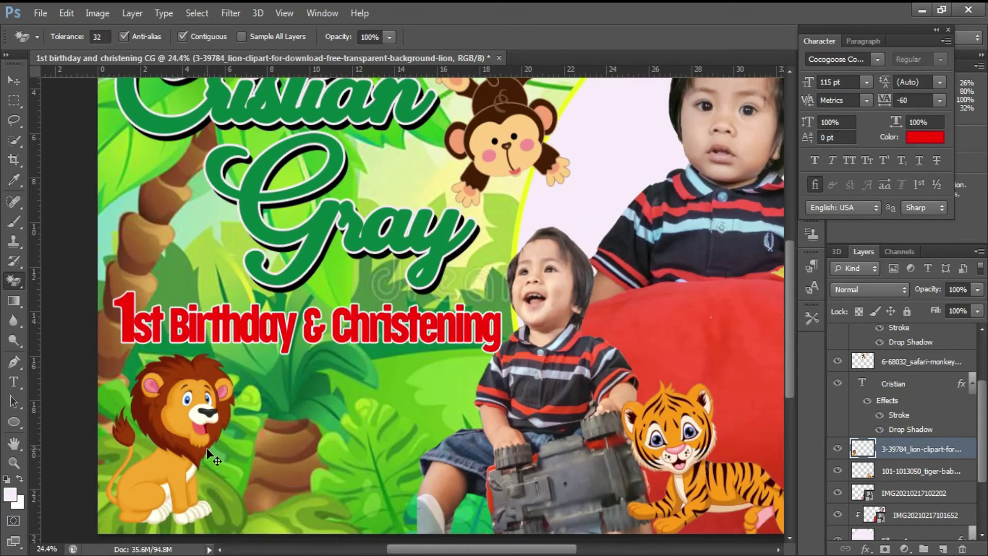
{"action": "key", "text": "ctrl+t"}
{"action": "scroll", "coordinate": [184, 444], "scroll_direction": "down", "scroll_amount": 3}
{"action": "key", "text": "shift+Left"}
{"action": "key", "text": "shift+Left"}
{"action": "key", "text": "Left"}
{"action": "key", "text": "Left"}
{"action": "key", "text": "Left"}
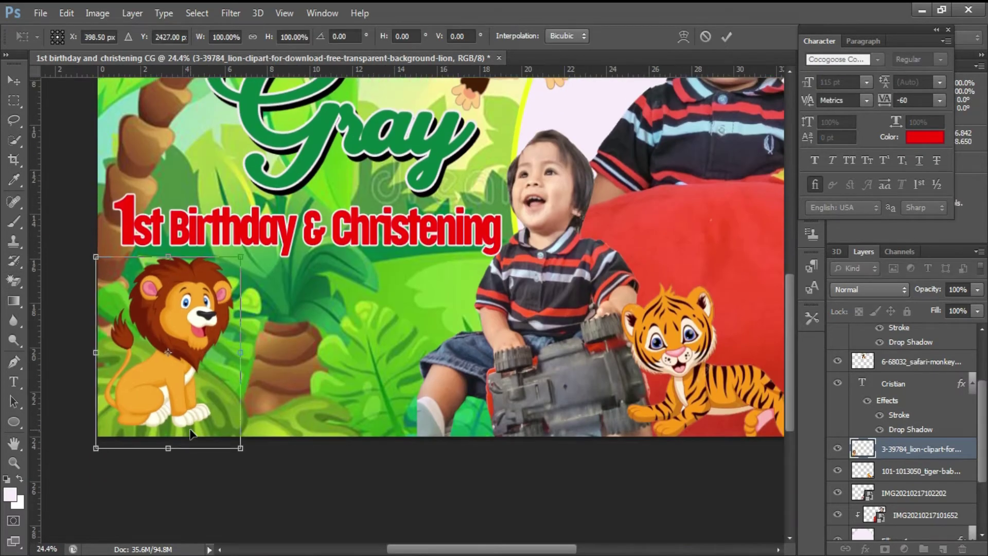
{"action": "key", "text": "shift+Down"}
{"action": "key", "text": "shift+Down"}
{"action": "key", "text": "Down"}
{"action": "key", "text": "Down"}
{"action": "key", "text": "Down"}
{"action": "key", "text": "shift+Down"}
{"action": "key", "text": "shift+Down"}
{"action": "key", "text": "shift+Left"}
{"action": "key", "text": "Left"}
{"action": "key", "text": "Left"}
{"action": "key", "text": "Left"}
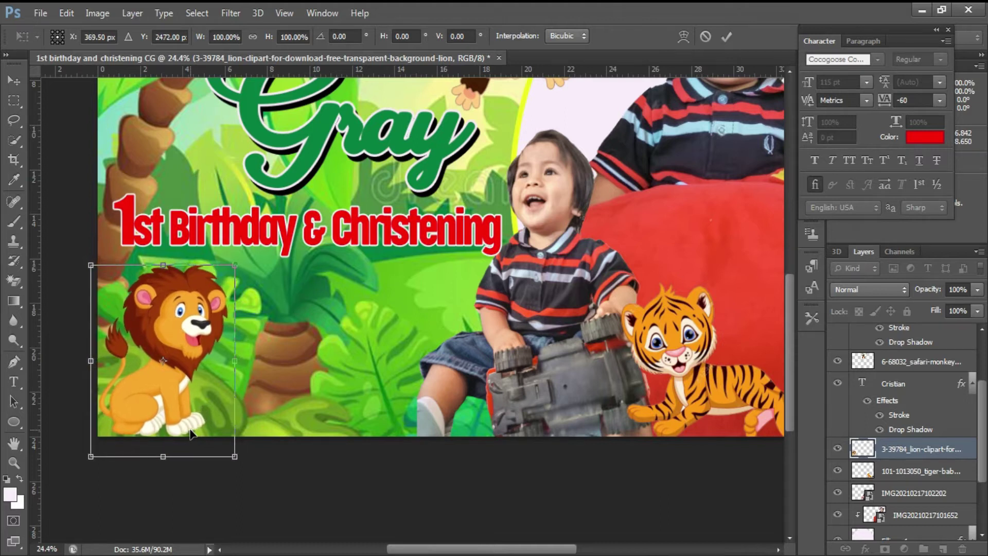
- Enlarge the lion slightly to about 105%
{"action": "left_click_drag", "start_coordinate": [237, 267], "coordinate": [247, 253]}
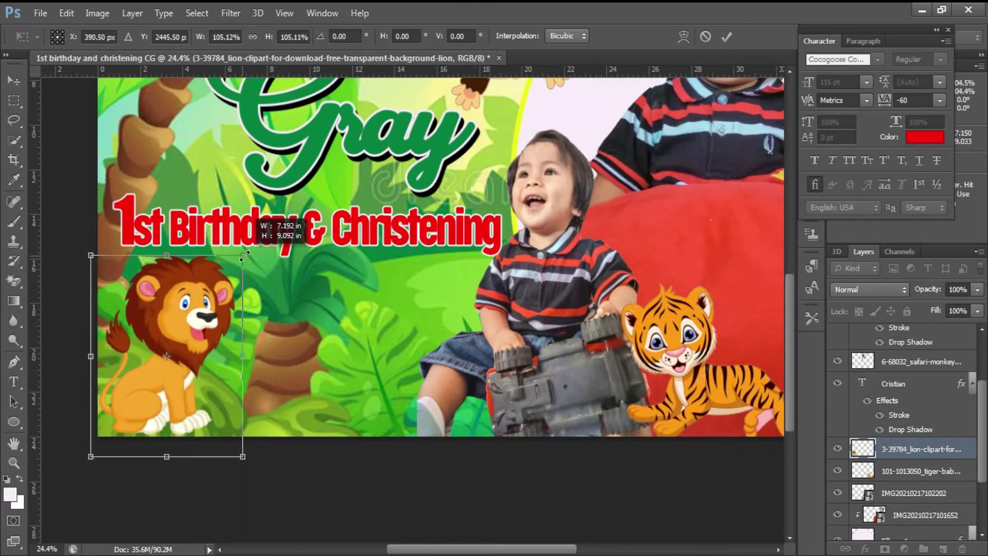
{"action": "key", "text": "Return"}
{"action": "key", "text": "w"}
{"action": "key", "text": "ctrl+0"}
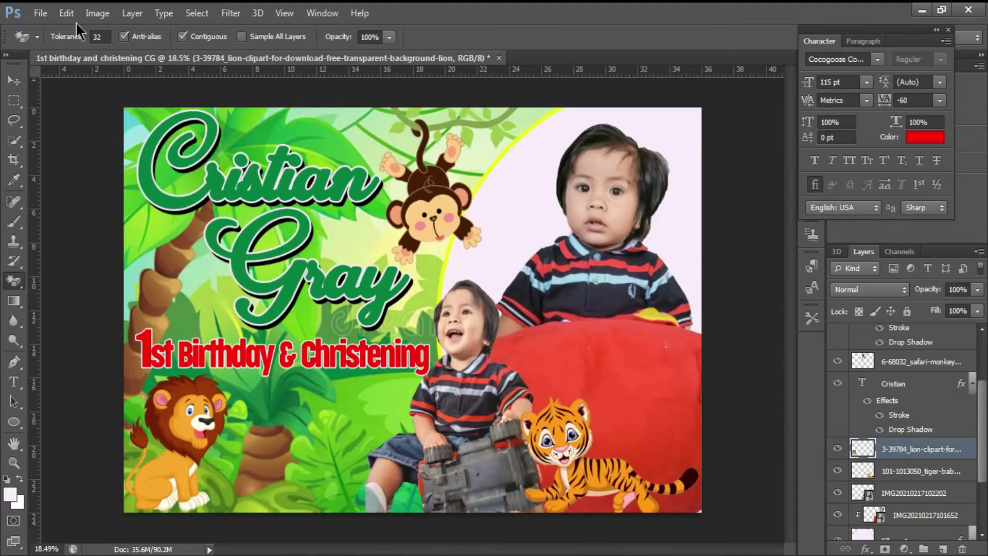
{"action": "left_click", "coordinate": [41, 13]}
- Place the zebra clipart and erase its white background
{"action": "left_click", "coordinate": [73, 263]}
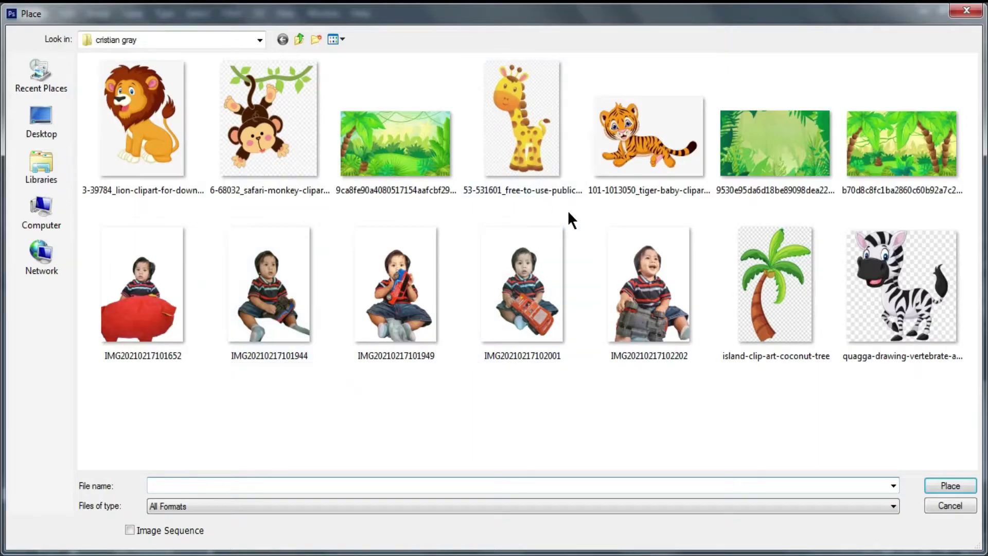
{"action": "left_click", "coordinate": [915, 300]}
{"action": "double_click", "coordinate": [915, 300]}
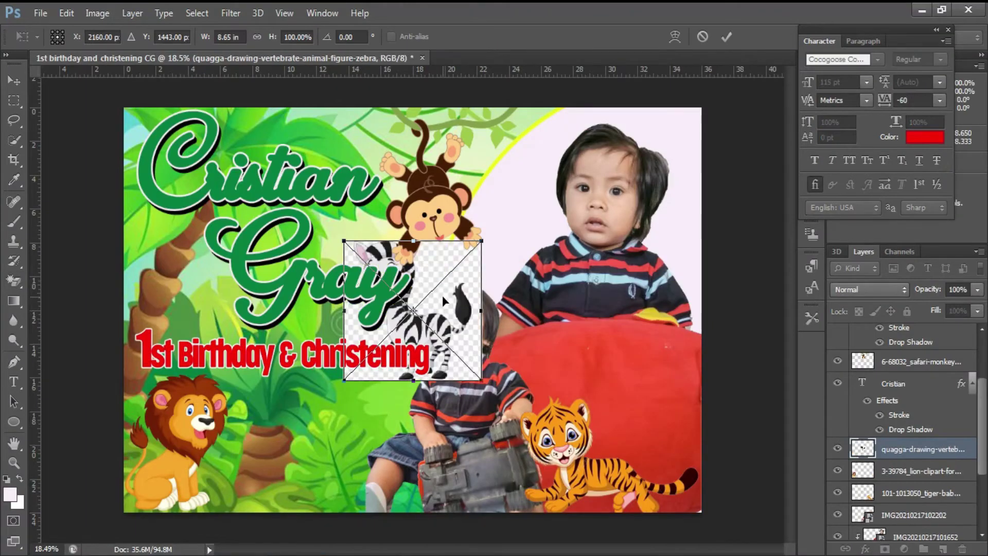
{"action": "key", "text": "Return"}
{"action": "key", "text": "e"}
{"action": "left_click", "coordinate": [453, 284]}
{"action": "key", "text": "Return"}
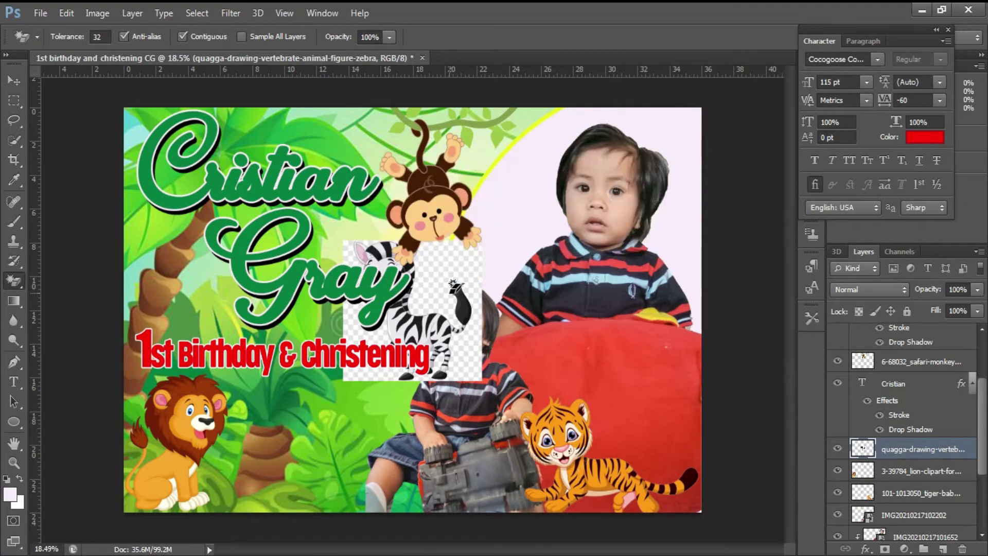
- Move the zebra to the bottom centre beside the boy and scale it to 96.59%
{"action": "key", "text": "ctrl+t"}
{"action": "mouse_move", "coordinate": [450, 364]}
{"action": "left_mouse_down"}
{"action": "mouse_move", "coordinate": [660, 470]}
{"action": "mouse_move", "coordinate": [385, 469]}
{"action": "left_mouse_up"}
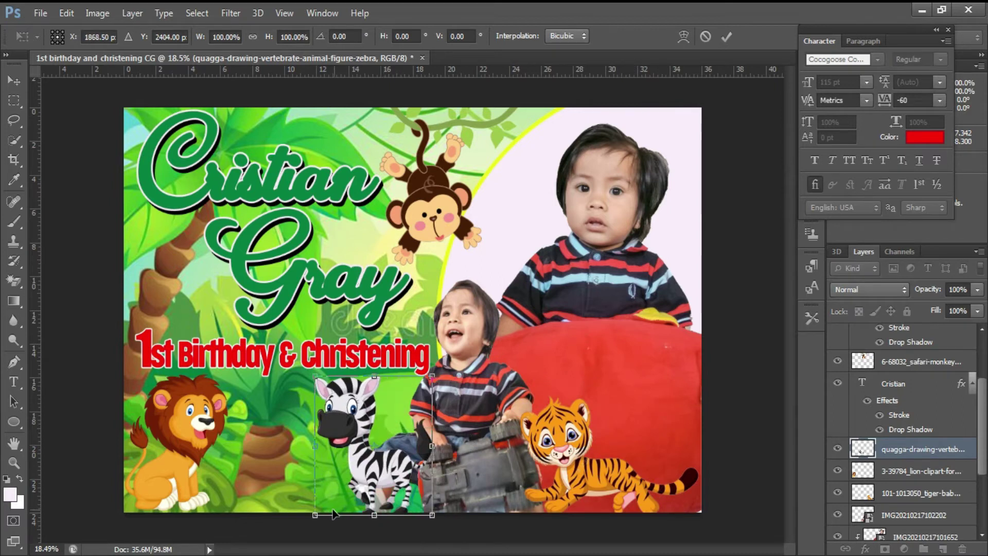
{"action": "left_click_drag", "start_coordinate": [318, 510], "coordinate": [322, 507]}
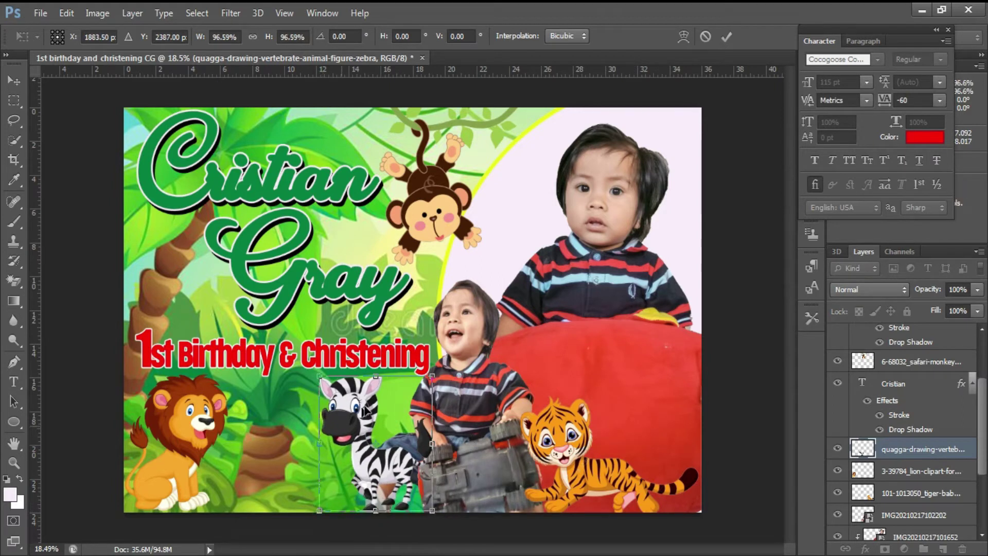
{"action": "key", "text": "Left"}
{"action": "key", "text": "Left"}
{"action": "key", "text": "Left"}
{"action": "key", "text": "Up"}
{"action": "key", "text": "Up"}
{"action": "key", "text": "Up"}
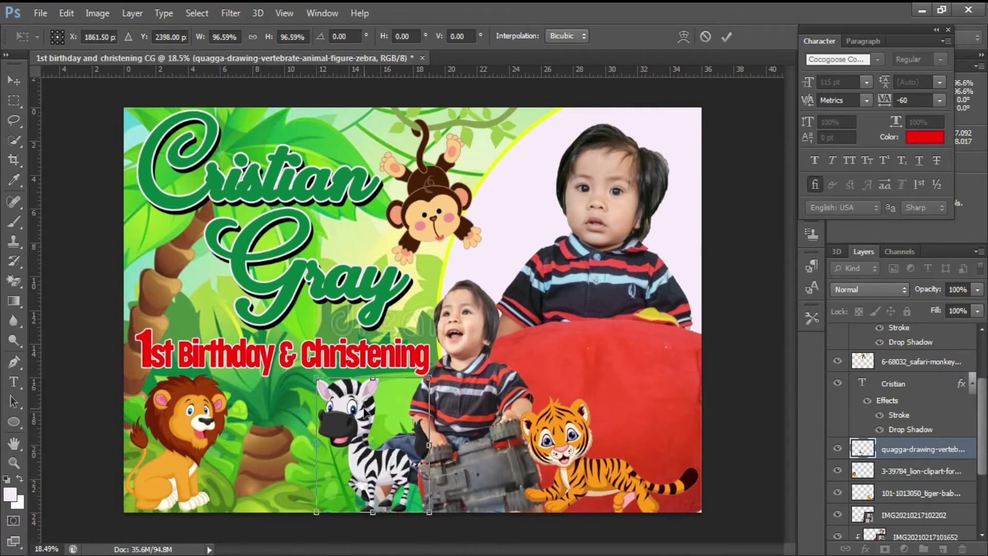
{"action": "key", "text": "Return"}
- Commit the zebra's transform and try placing the giraffe clipart, dismissing the resulting error
{"action": "key", "text": "e"}
{"action": "left_click", "coordinate": [40, 13]}
{"action": "left_click", "coordinate": [64, 262]}
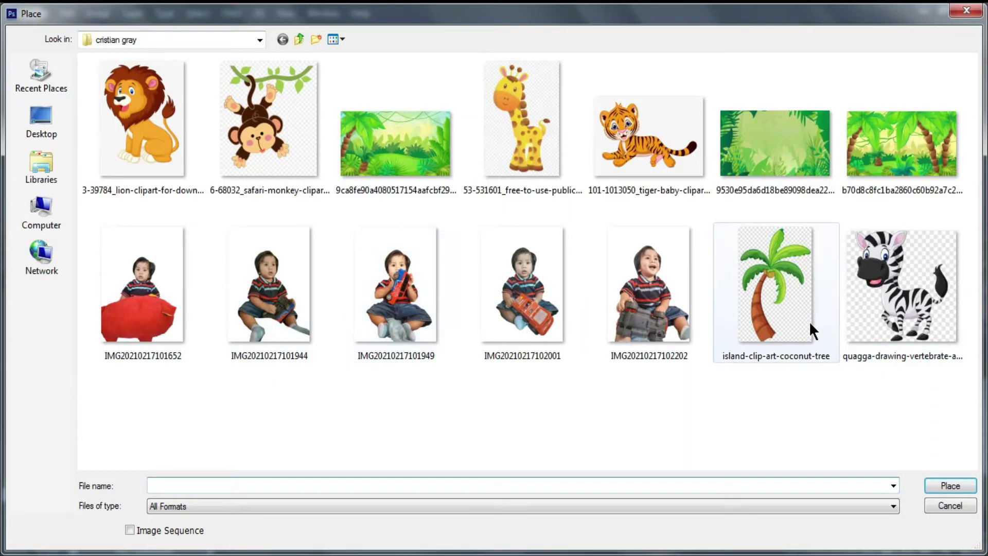
{"action": "double_click", "coordinate": [527, 154]}
{"action": "left_click", "coordinate": [507, 235]}
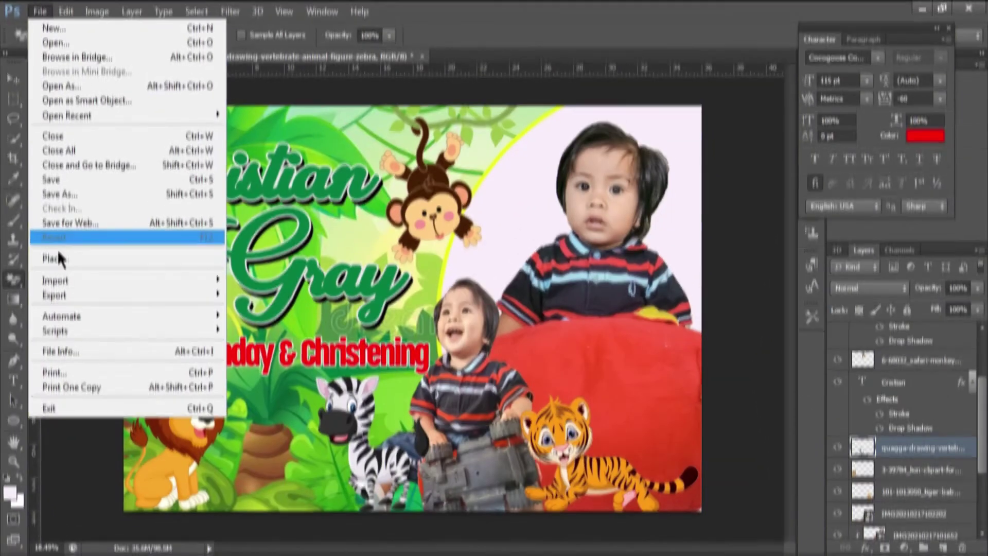
- Place the photo of the boy holding a red toy, shrunk small beside the lion
{"action": "left_click", "coordinate": [57, 259]}
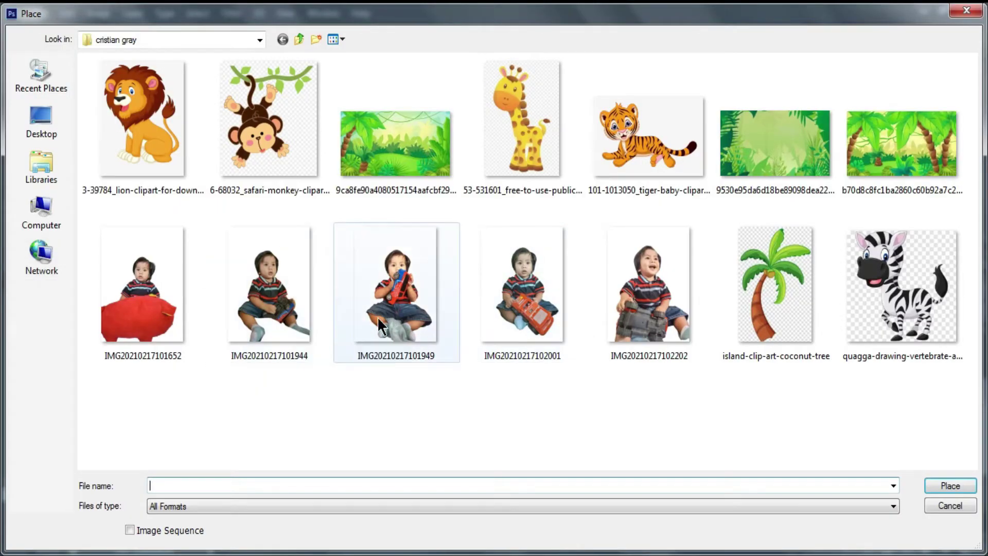
{"action": "double_click", "coordinate": [403, 316]}
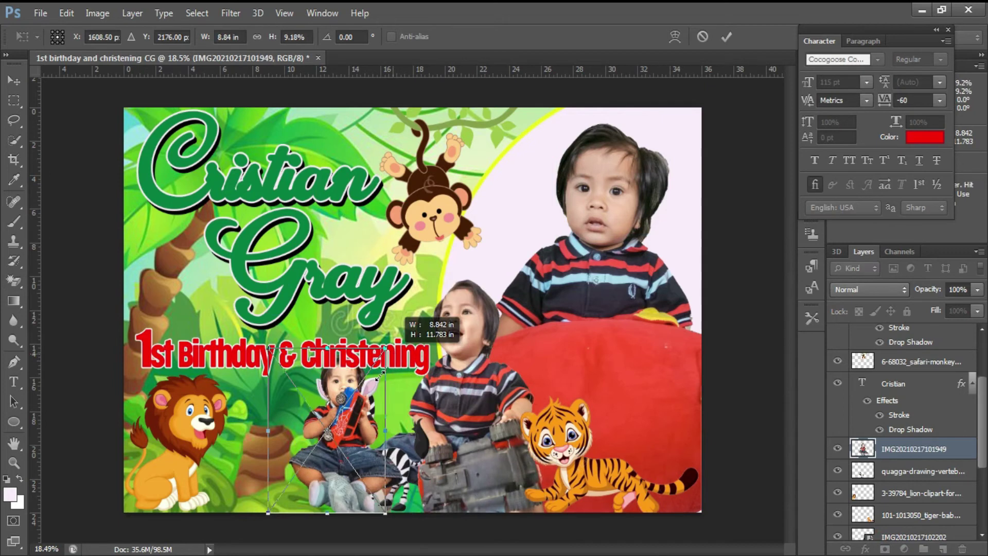
{"action": "left_click_drag", "start_coordinate": [493, 205], "coordinate": [323, 378]}
{"action": "mouse_move", "coordinate": [286, 452]}
{"action": "left_mouse_down"}
{"action": "mouse_move", "coordinate": [262, 456]}
{"action": "mouse_move", "coordinate": [258, 447]}
{"action": "left_mouse_up"}
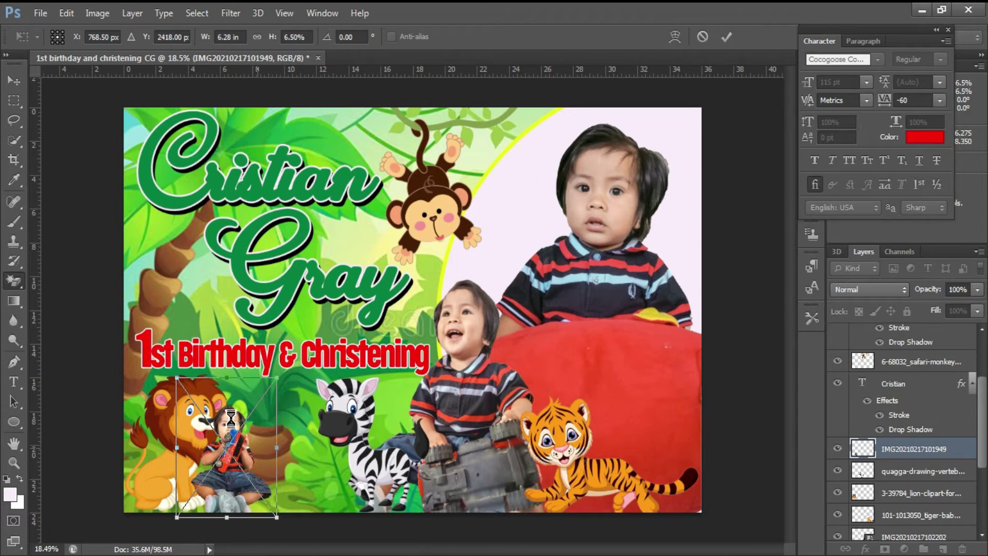
{"action": "key", "text": "v"}
- Enlarge the cartoon lion slightly with Free Transform
{"action": "right_click", "coordinate": [175, 427]}
{"action": "left_click", "coordinate": [193, 431]}
{"action": "key", "text": "ctrl+t"}
{"action": "left_click_drag", "start_coordinate": [234, 375], "coordinate": [225, 384]}
{"action": "key", "text": "Return"}
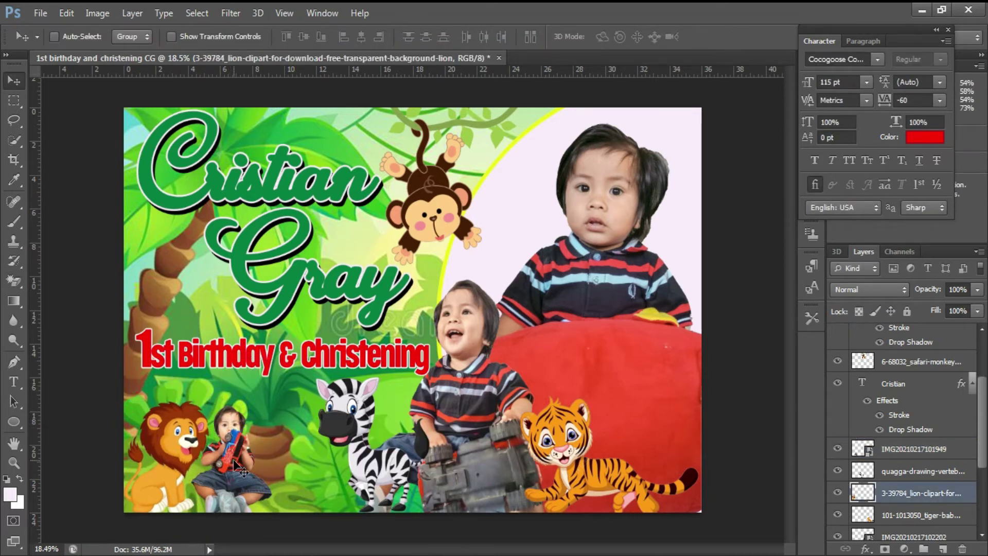
- Nudge the red-toy boy photo snugly against the lion
{"action": "right_click", "coordinate": [235, 462]}
{"action": "left_click", "coordinate": [242, 469]}
{"action": "left_click_drag", "start_coordinate": [237, 465], "coordinate": [243, 467]}
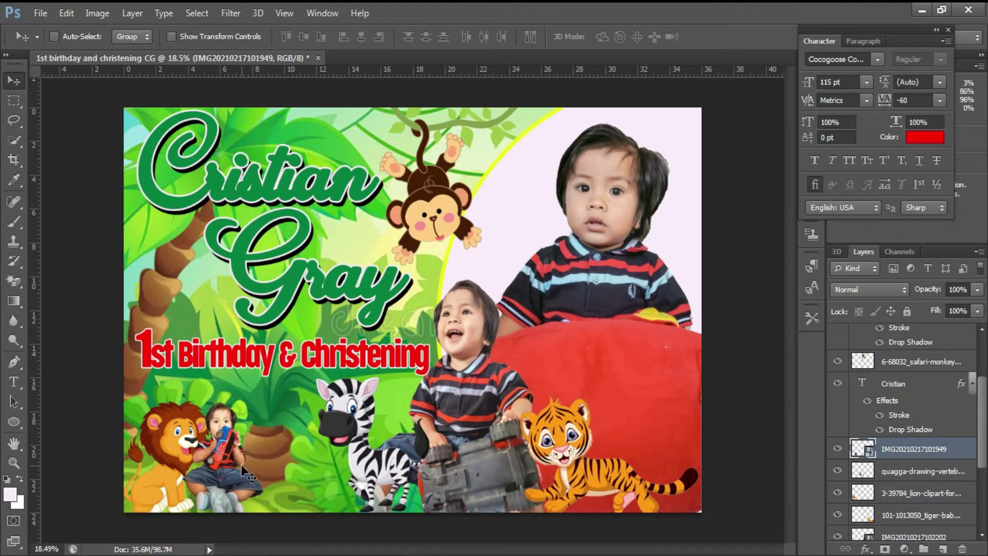
{"action": "left_click", "coordinate": [41, 12]}
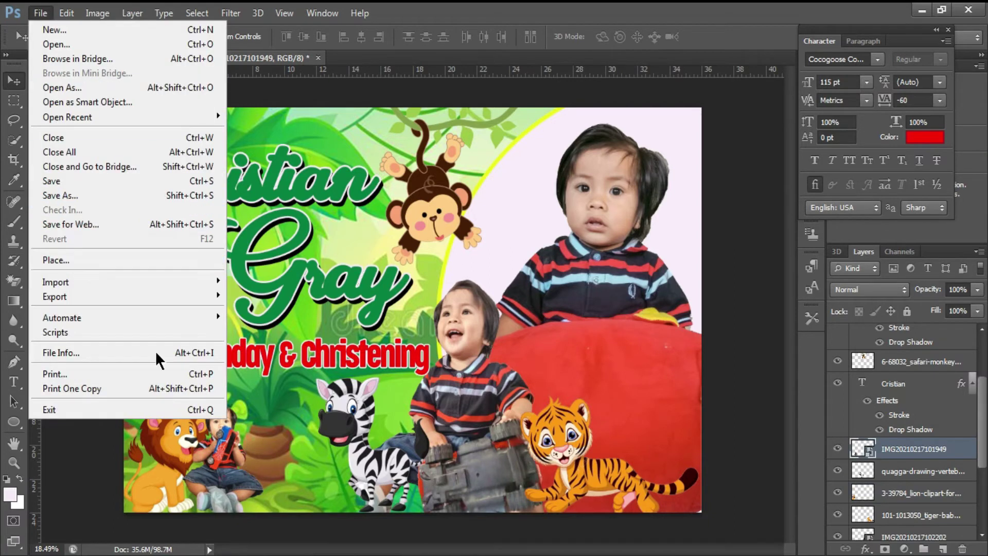
{"action": "right_click", "coordinate": [260, 411]}
{"action": "left_click", "coordinate": [283, 422]}
{"action": "left_click", "coordinate": [40, 13]}
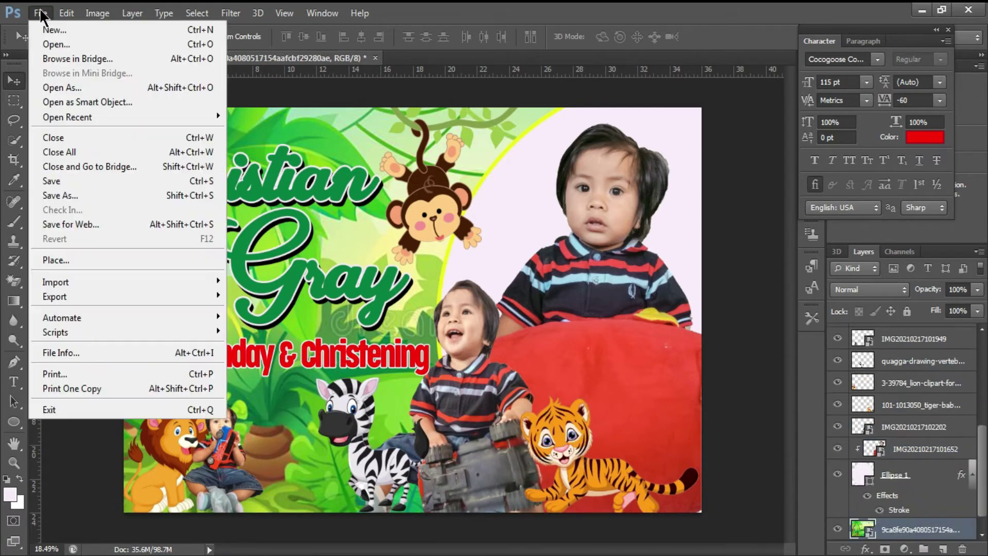
{"action": "left_click", "coordinate": [85, 260]}
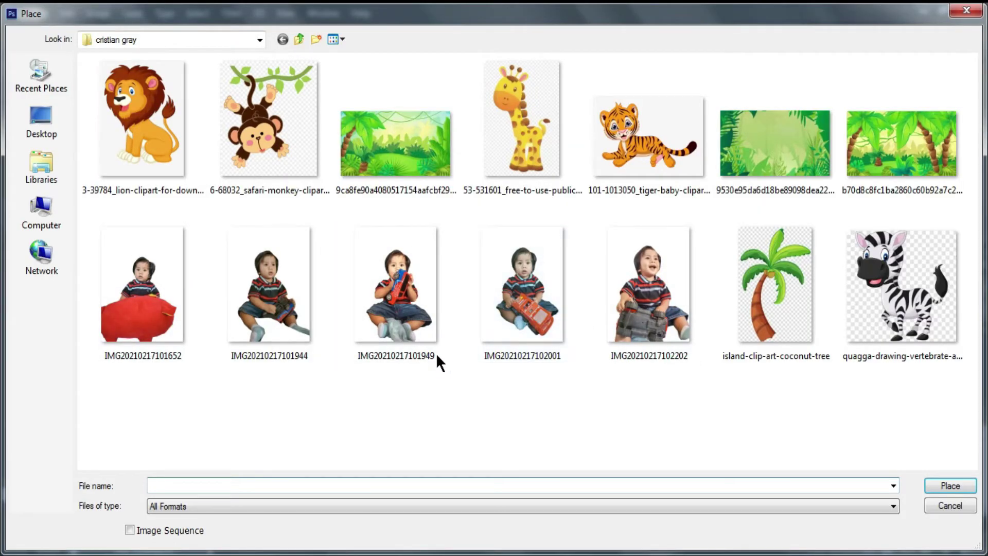
{"action": "mouse_move", "coordinate": [269, 292]}
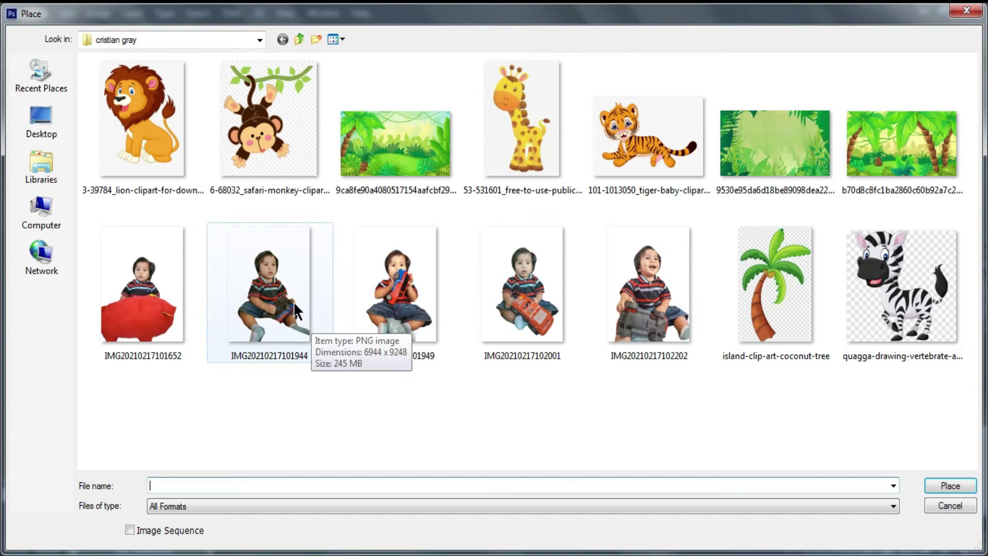
{"action": "double_click", "coordinate": [277, 286]}
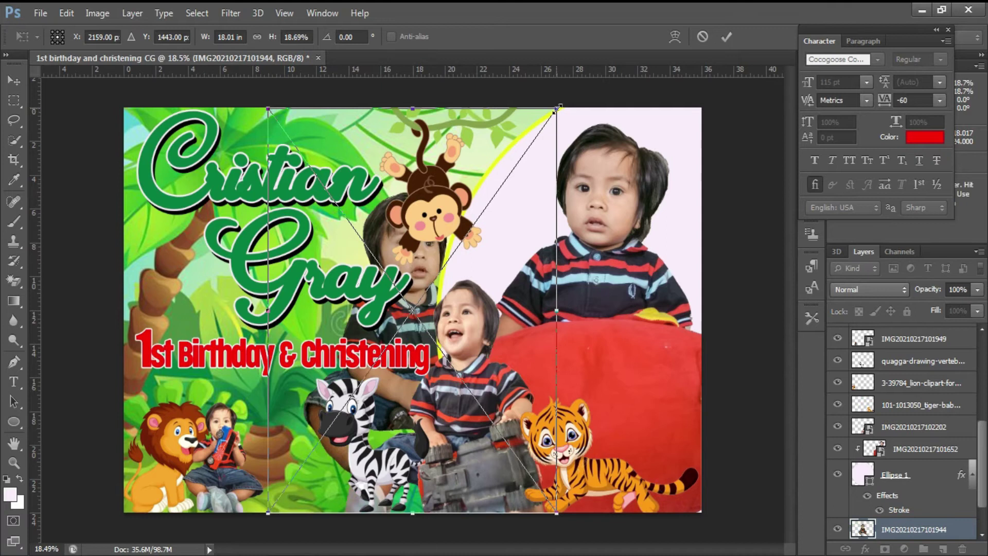
- Shrink the toddler photo to about 7.43 in and fit it between the lion and zebra
{"action": "left_click_drag", "start_coordinate": [486, 197], "coordinate": [405, 299]}
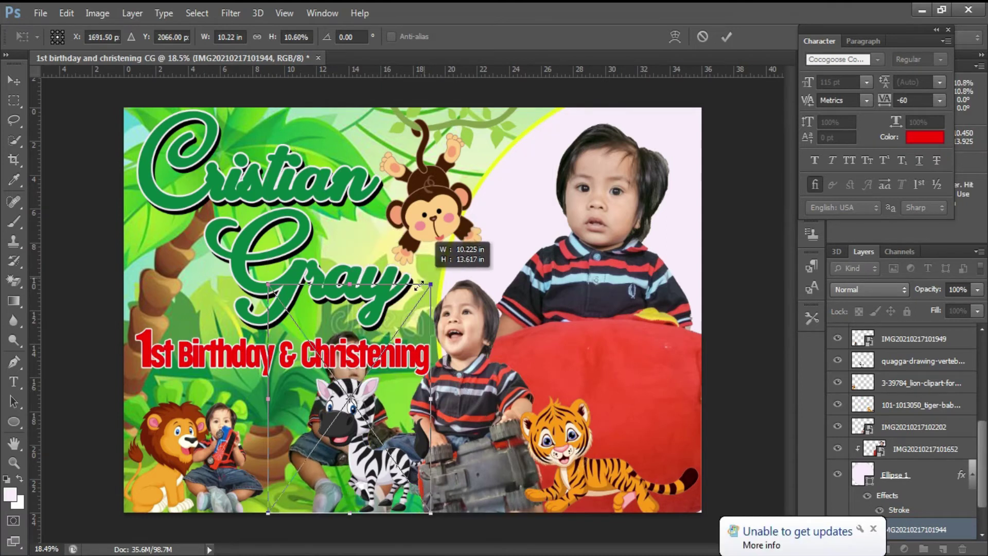
{"action": "left_click_drag", "start_coordinate": [374, 415], "coordinate": [304, 434]}
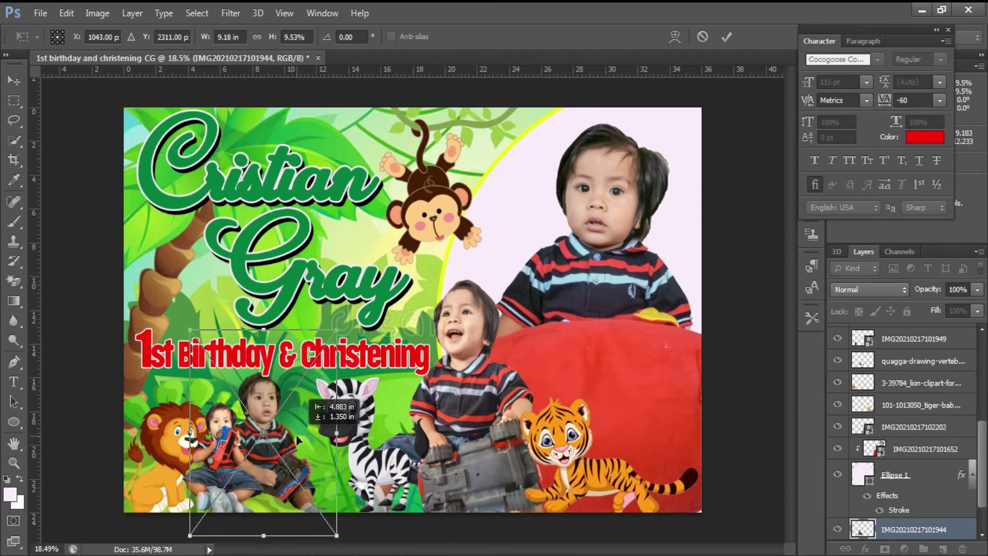
{"action": "left_click_drag", "start_coordinate": [303, 435], "coordinate": [330, 440]}
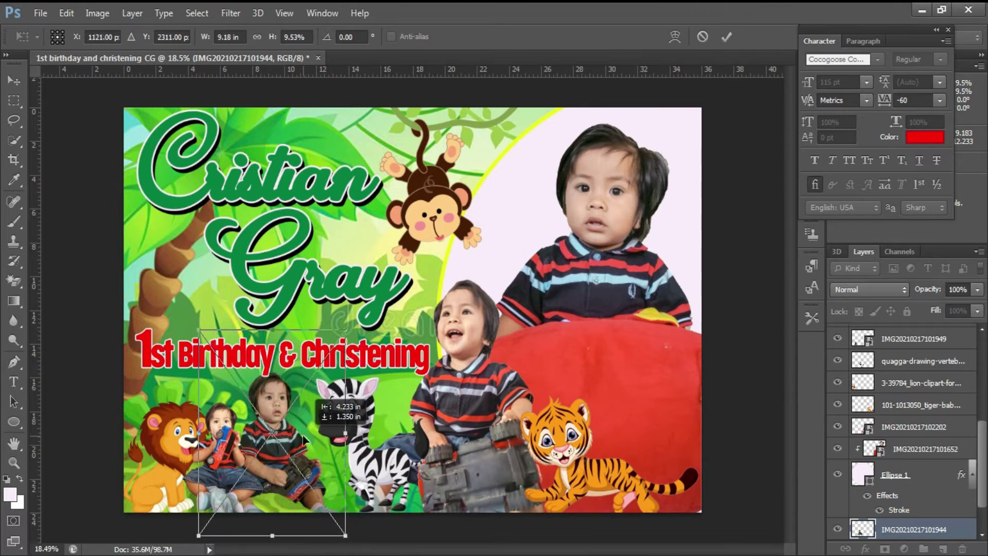
{"action": "left_click_drag", "start_coordinate": [330, 440], "coordinate": [301, 435]}
{"action": "left_click_drag", "start_coordinate": [340, 335], "coordinate": [315, 363]}
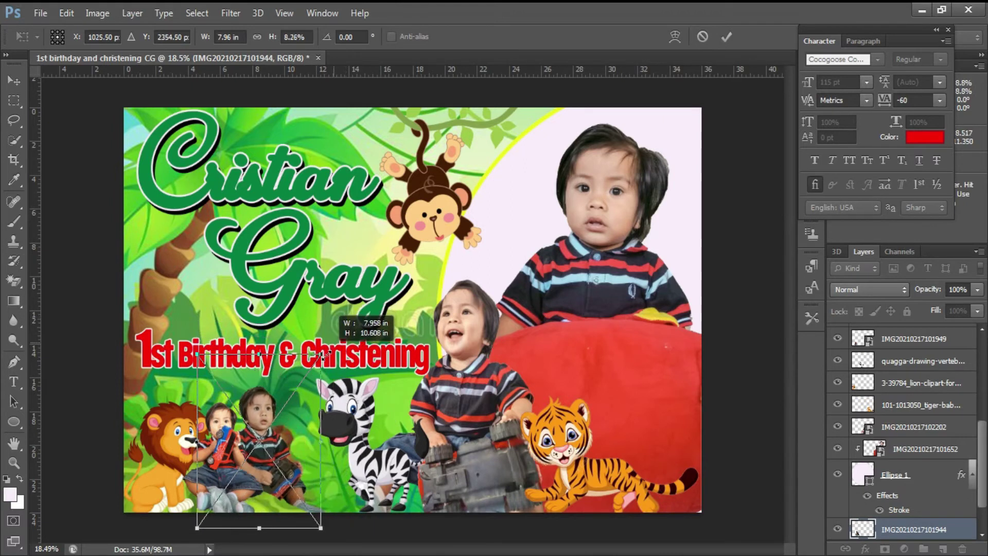
{"action": "left_click_drag", "start_coordinate": [285, 412], "coordinate": [305, 390]}
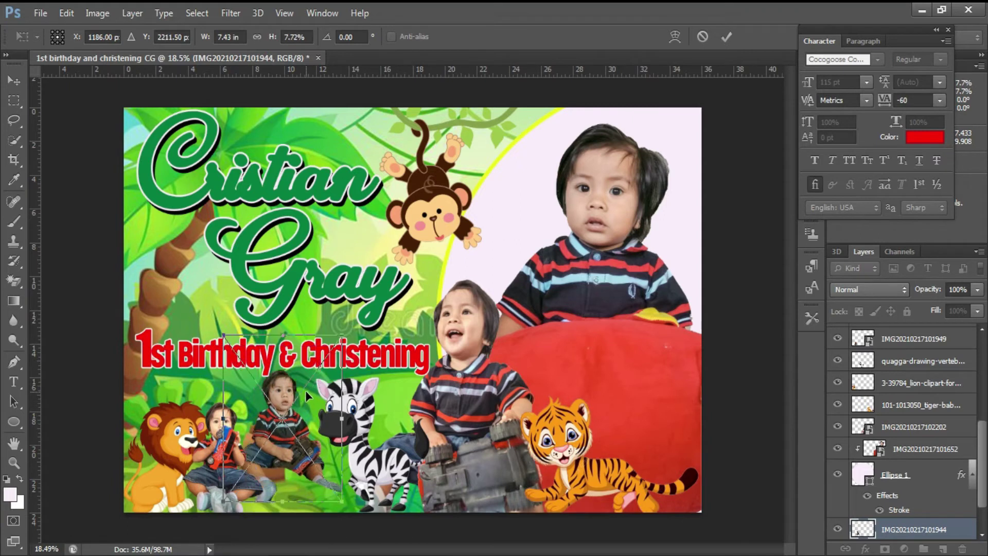
{"action": "key", "text": "Return"}
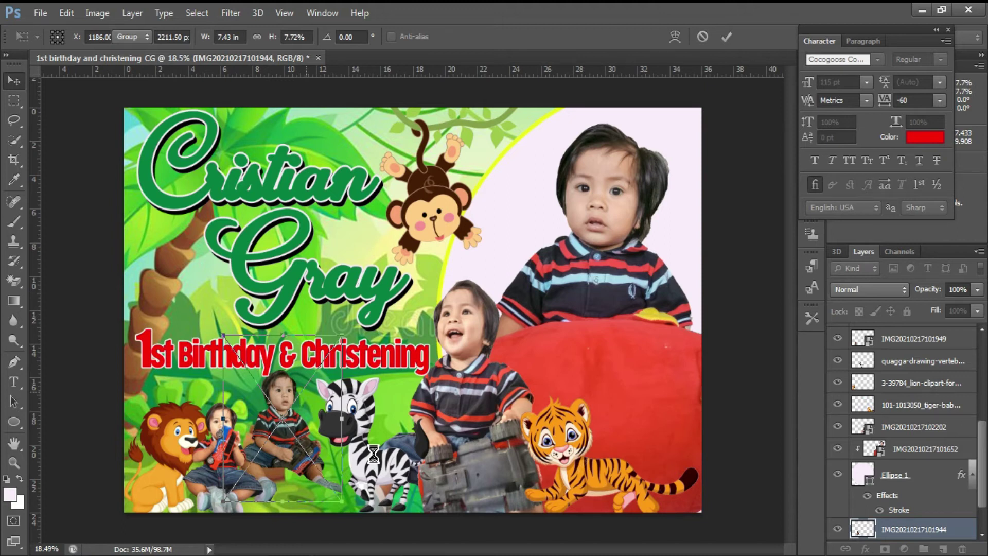
- Move the zebra layer further to the right
{"action": "right_click", "coordinate": [377, 427]}
{"action": "left_click", "coordinate": [377, 426]}
{"action": "left_click_drag", "start_coordinate": [360, 426], "coordinate": [393, 423]}
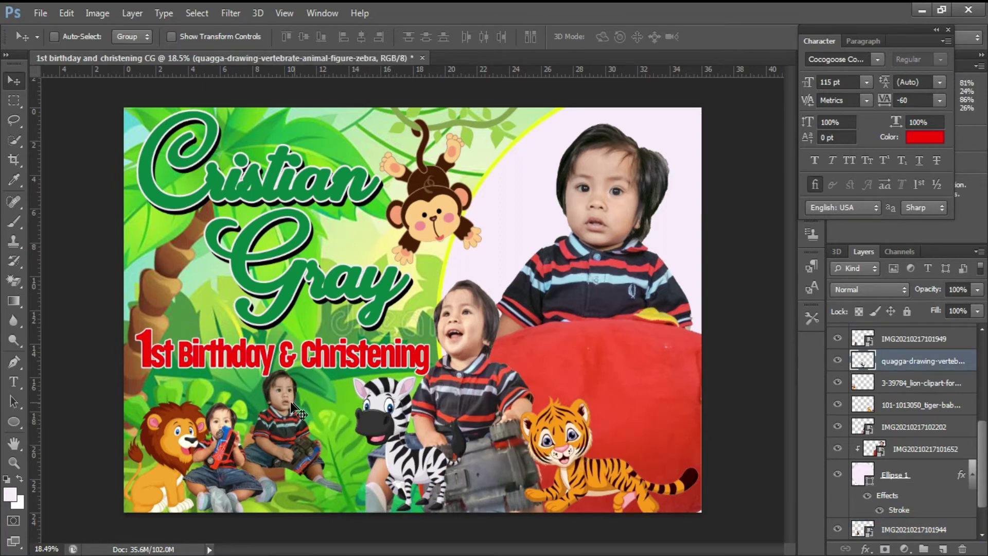
- Place the boy-with-orange-truck photo, sized to 9.19 in, beside the sitting toddler before the zebra
{"action": "right_click", "coordinate": [297, 425]}
{"action": "left_click", "coordinate": [329, 434]}
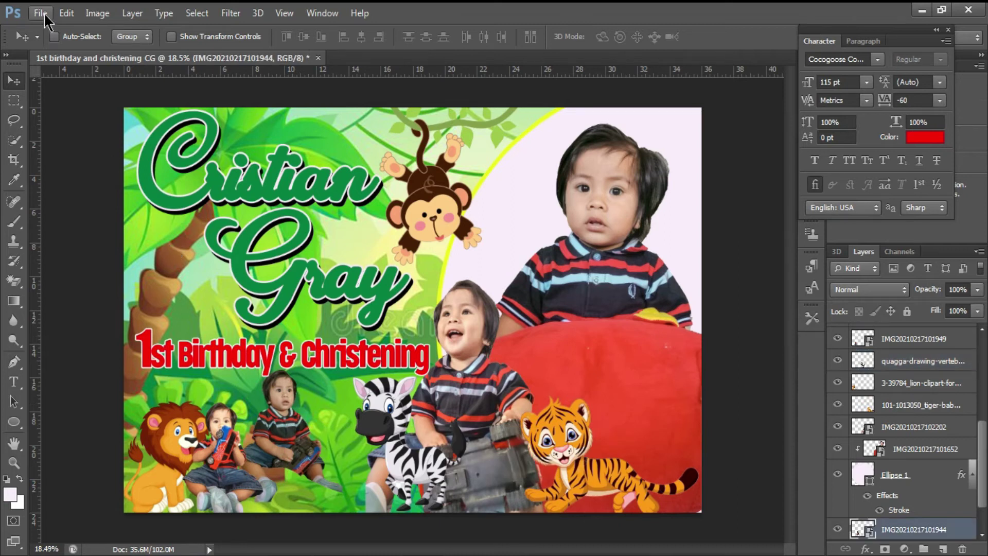
{"action": "left_click", "coordinate": [45, 16]}
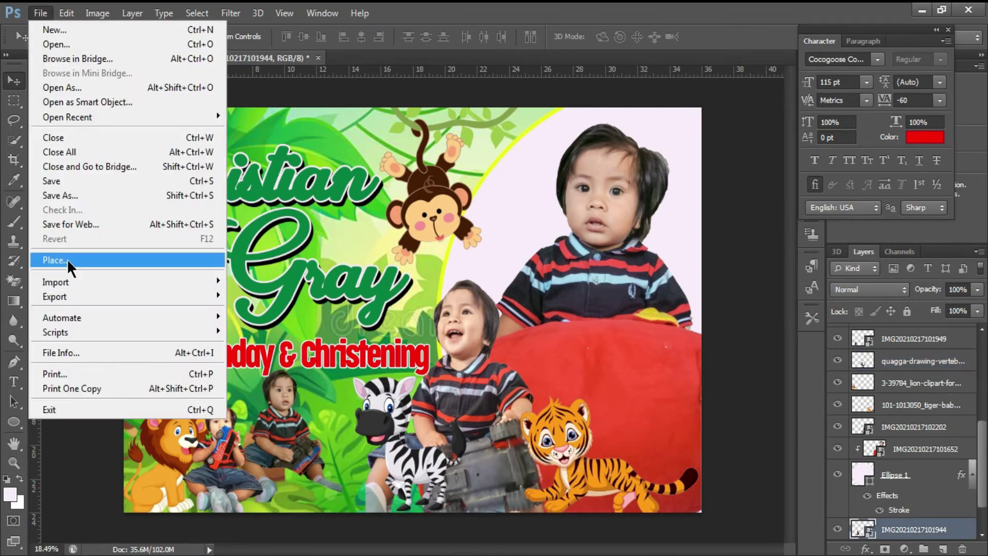
{"action": "left_click", "coordinate": [67, 260]}
{"action": "double_click", "coordinate": [524, 293]}
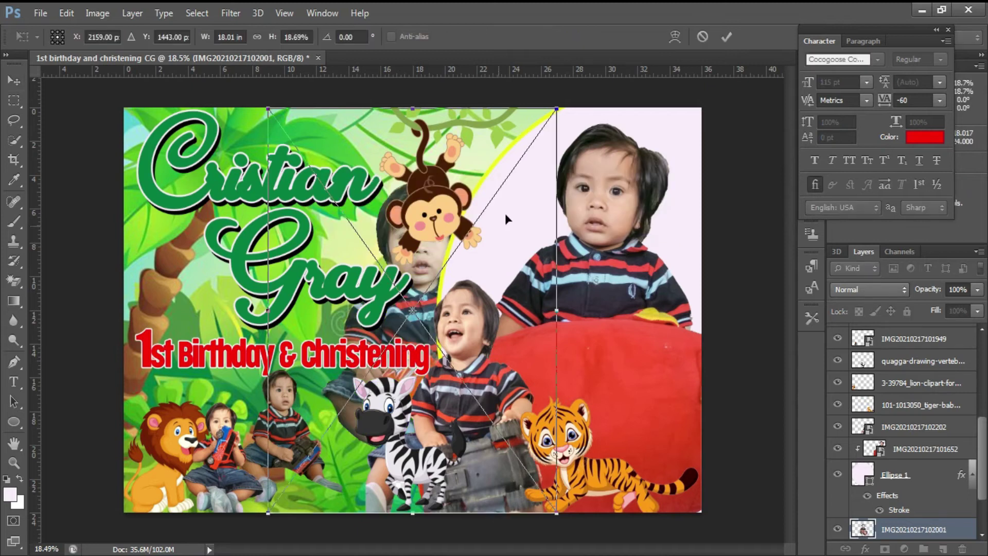
{"action": "left_click_drag", "start_coordinate": [551, 112], "coordinate": [413, 329]}
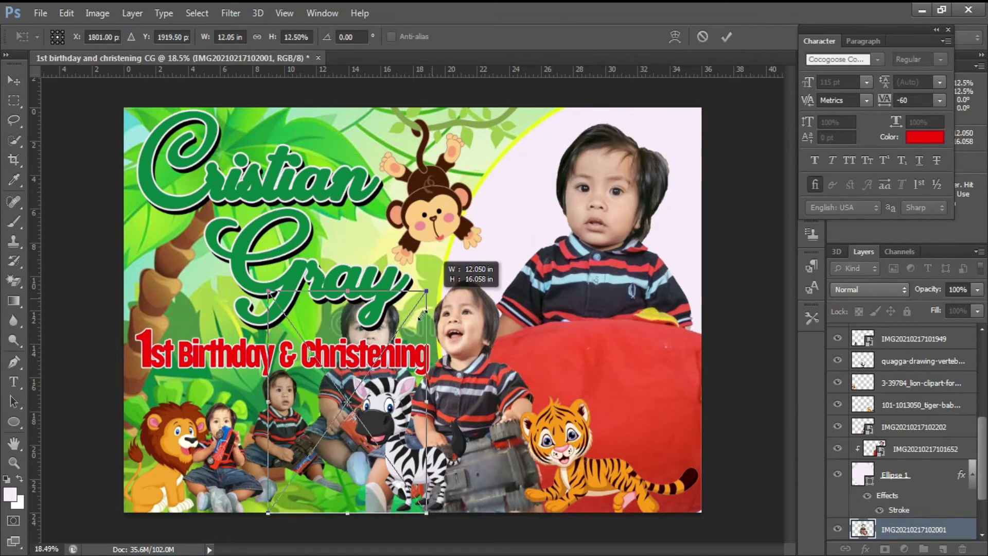
{"action": "left_click_drag", "start_coordinate": [392, 423], "coordinate": [381, 452]}
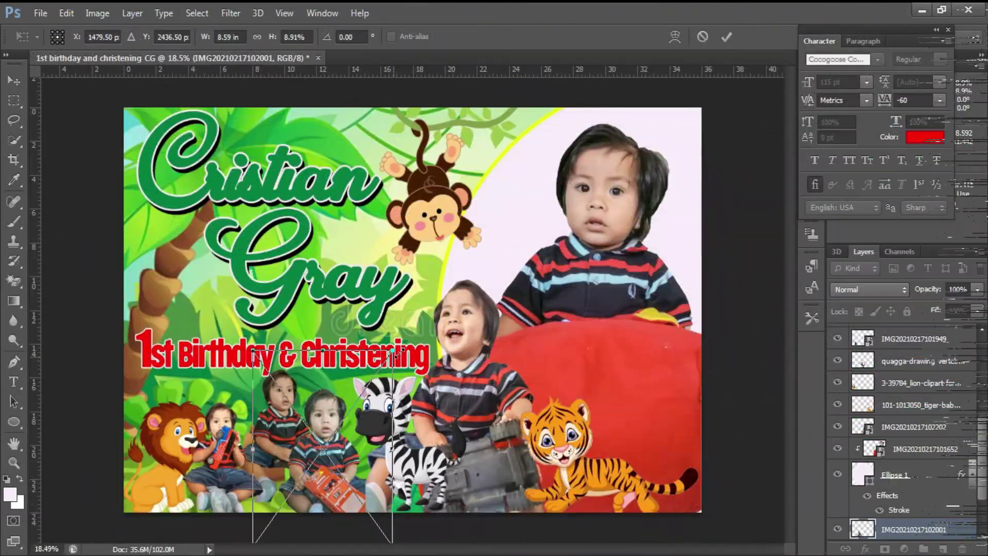
{"action": "left_click_drag", "start_coordinate": [395, 355], "coordinate": [413, 338]}
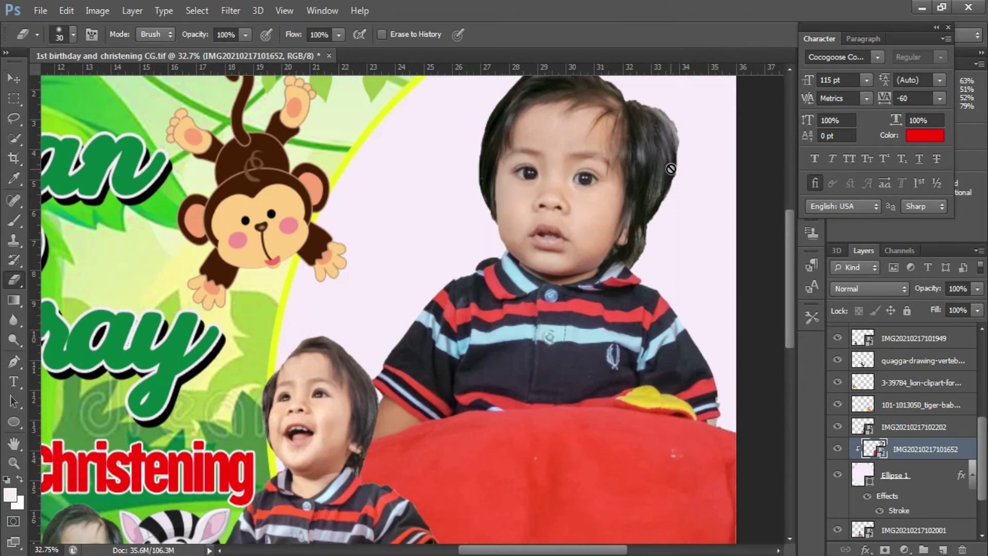
- Rasterize the large toddler photo and erase stray pixels along its hair edge
{"action": "left_click", "coordinate": [675, 149]}
{"action": "key", "text": "Return"}
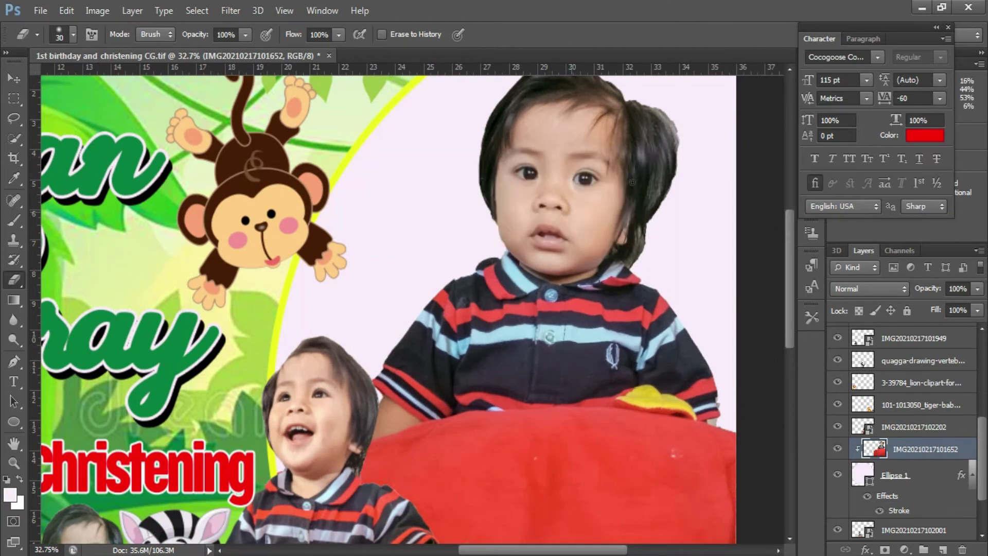
{"action": "scroll", "coordinate": [697, 140], "scroll_direction": "up", "scroll_amount": 3}
{"action": "scroll", "coordinate": [698, 140], "scroll_direction": "up", "scroll_amount": 1}
{"action": "left_click_drag", "start_coordinate": [703, 227], "coordinate": [697, 231]}
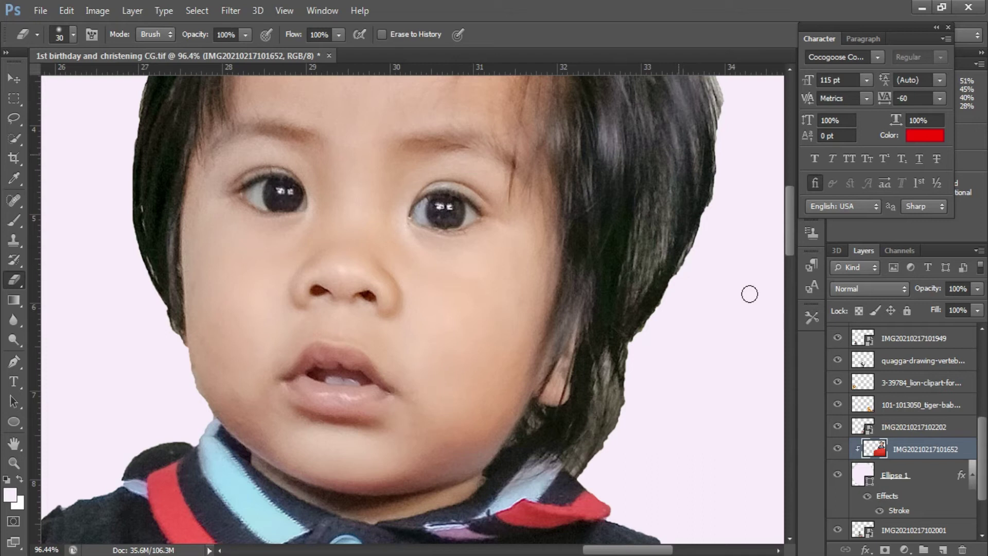
{"action": "scroll", "coordinate": [750, 294], "scroll_direction": "left", "scroll_amount": 2}
{"action": "scroll", "coordinate": [750, 293], "scroll_direction": "up", "scroll_amount": 2}
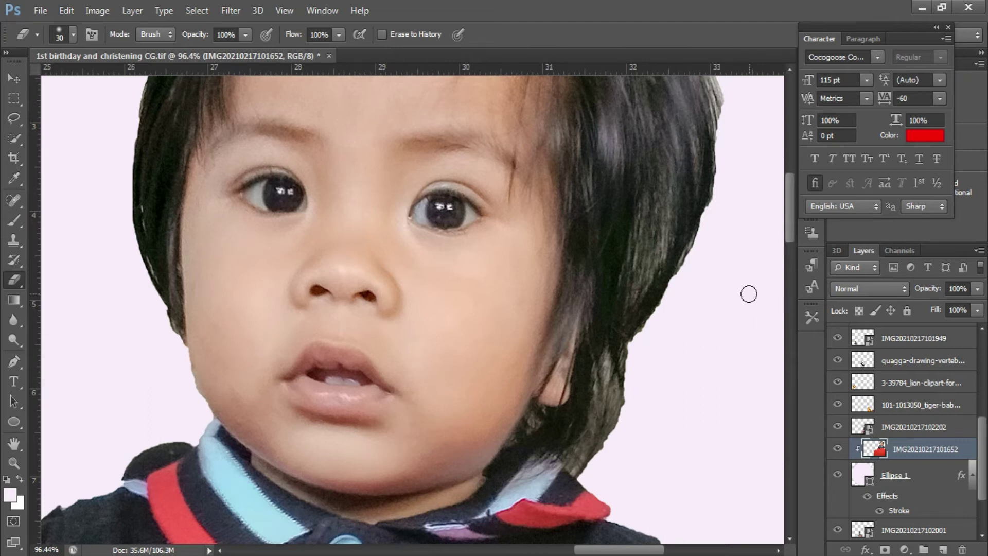
{"action": "scroll", "coordinate": [570, 300], "scroll_direction": "right", "scroll_amount": 3}
{"action": "scroll", "coordinate": [570, 300], "scroll_direction": "up", "scroll_amount": 1}
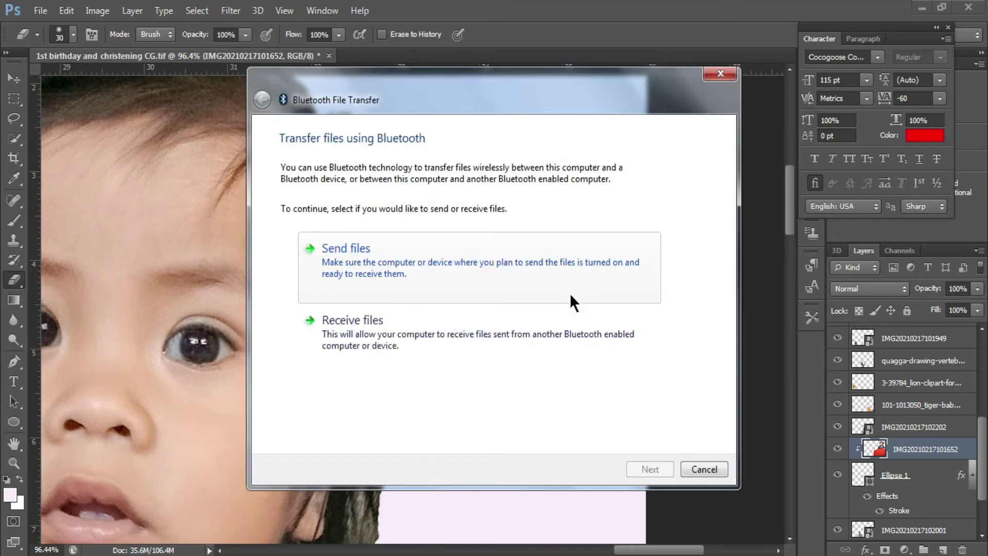
{"action": "left_click", "coordinate": [538, 325]}
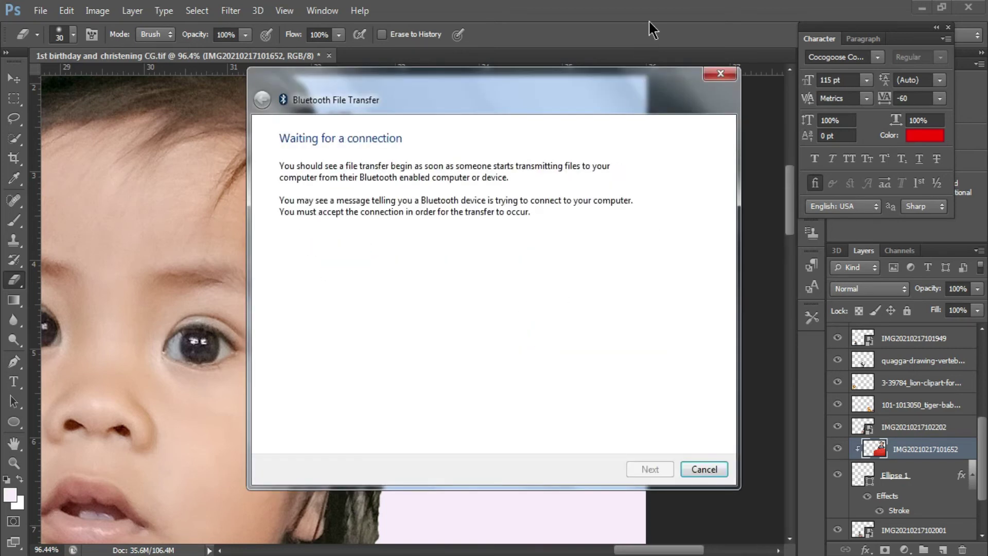
{"action": "left_click", "coordinate": [721, 74]}
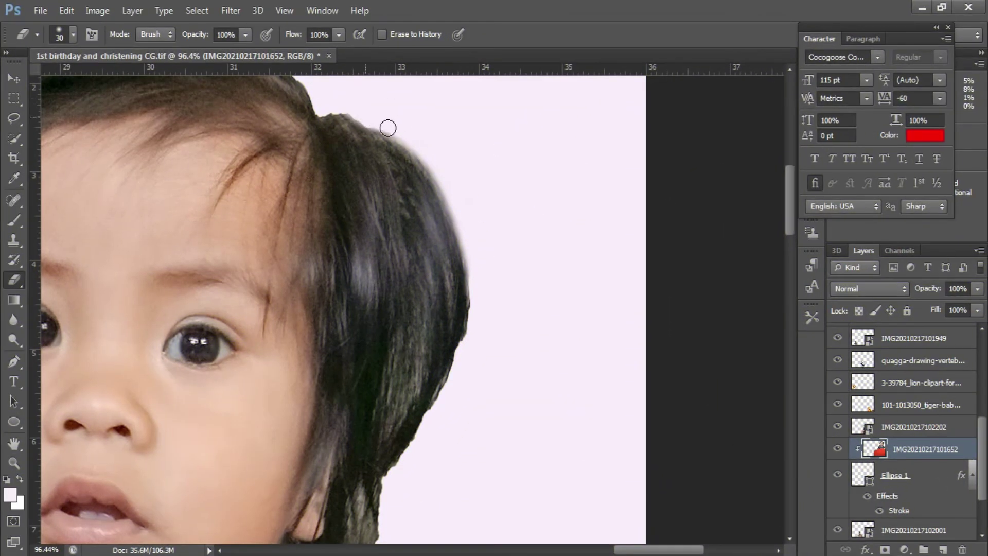
- Erase along the hair's jagged right edge, then zoom back out
{"action": "scroll", "coordinate": [463, 355], "scroll_direction": "down", "scroll_amount": 2}
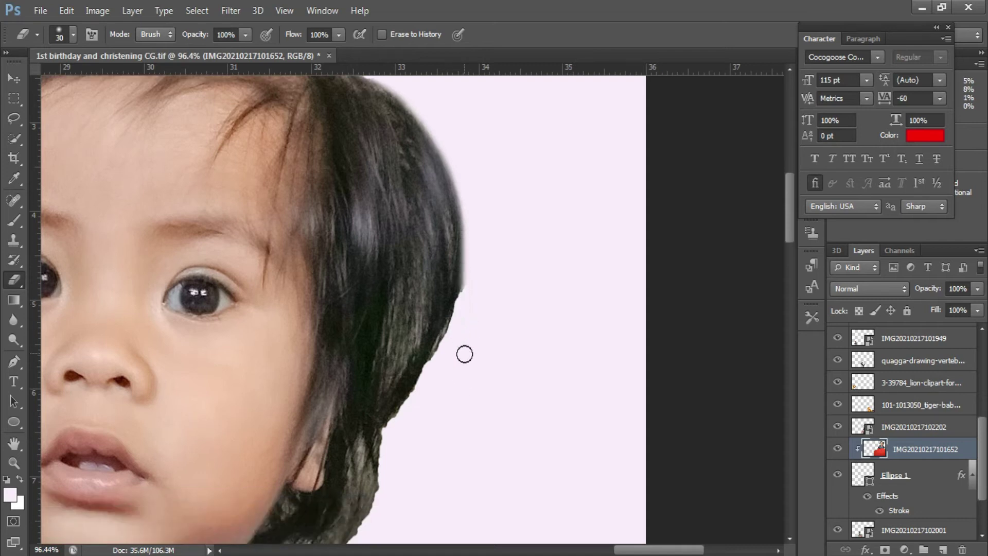
{"action": "scroll", "coordinate": [469, 329], "scroll_direction": "down", "scroll_amount": 1}
{"action": "mouse_move", "coordinate": [471, 179]}
{"action": "left_mouse_down"}
{"action": "mouse_move", "coordinate": [448, 287]}
{"action": "mouse_move", "coordinate": [394, 384]}
{"action": "mouse_move", "coordinate": [379, 318]}
{"action": "mouse_move", "coordinate": [393, 255]}
{"action": "mouse_move", "coordinate": [353, 360]}
{"action": "left_mouse_up"}
{"action": "scroll", "coordinate": [386, 384], "scroll_direction": "down", "scroll_amount": 3}
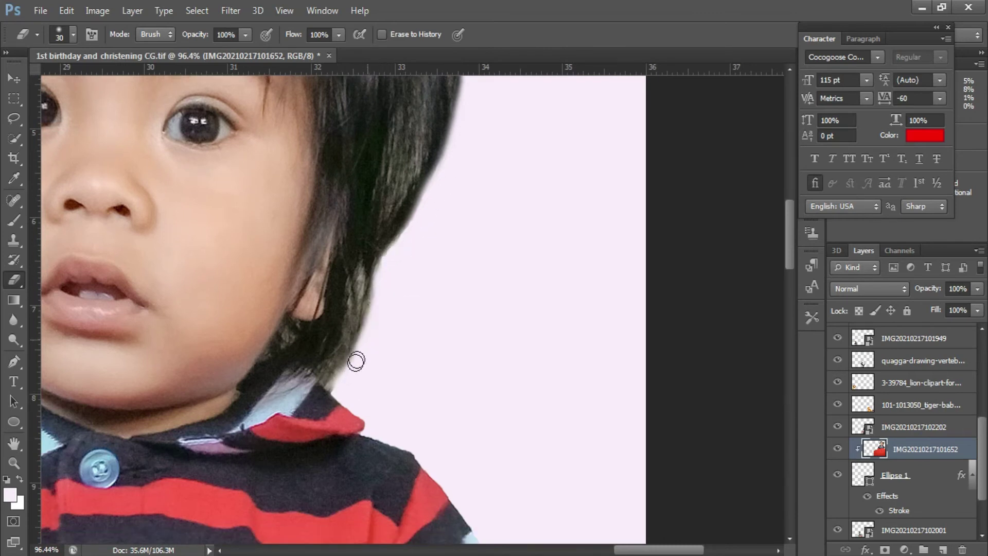
{"action": "scroll", "coordinate": [492, 338], "scroll_direction": "down", "scroll_amount": 2}
{"action": "scroll", "coordinate": [466, 356], "scroll_direction": "down", "scroll_amount": 2}
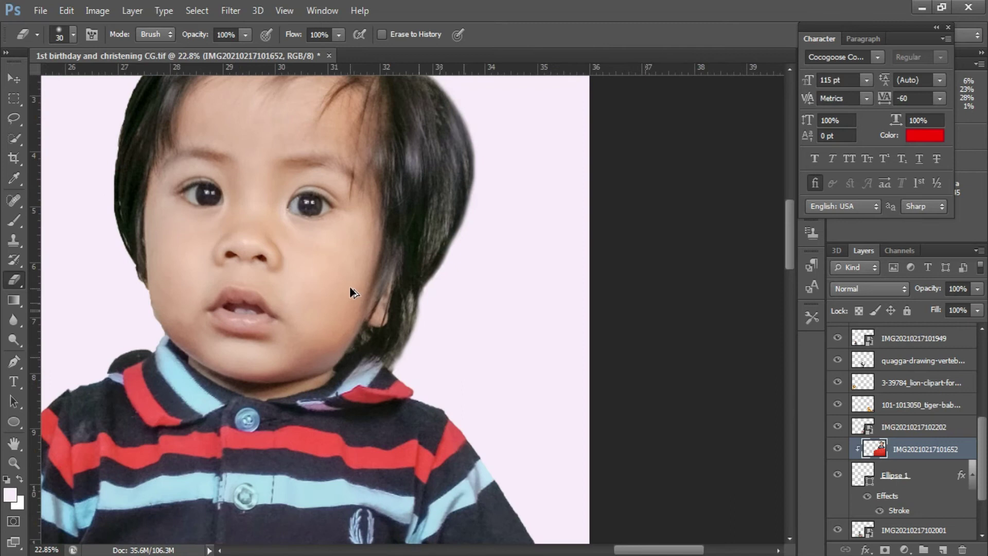
{"action": "scroll", "coordinate": [350, 286], "scroll_direction": "down", "scroll_amount": 5}
{"action": "scroll", "coordinate": [369, 286], "scroll_direction": "down", "scroll_amount": 1}
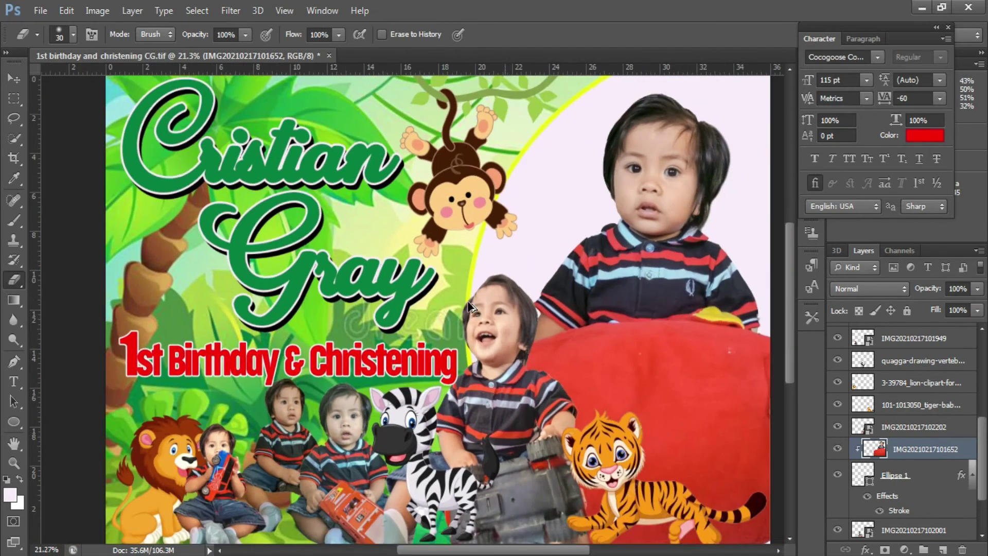
{"action": "scroll", "coordinate": [594, 412], "scroll_direction": "down", "scroll_amount": 1}
{"action": "left_click", "coordinate": [39, 10]}
{"action": "left_click", "coordinate": [48, 257]}
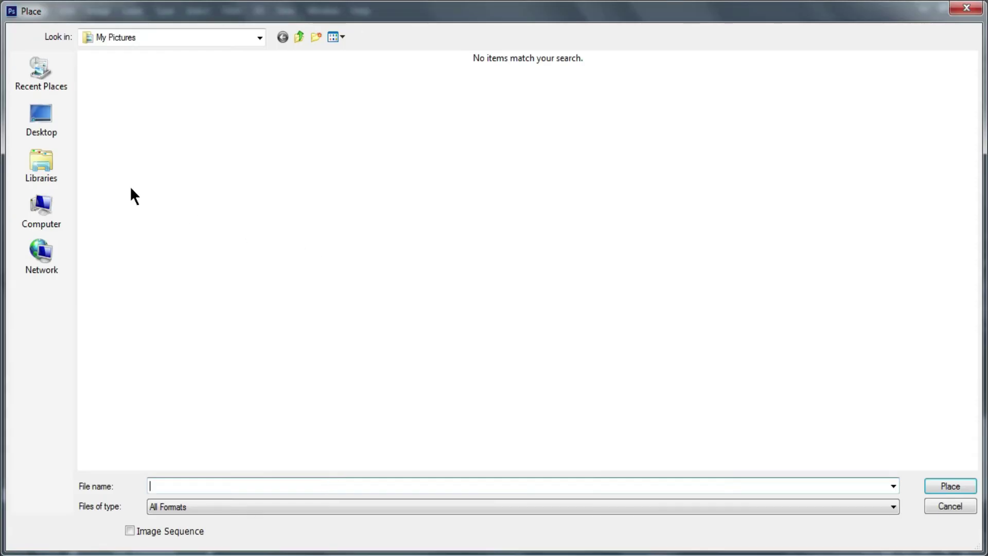
{"action": "left_click", "coordinate": [54, 124]}
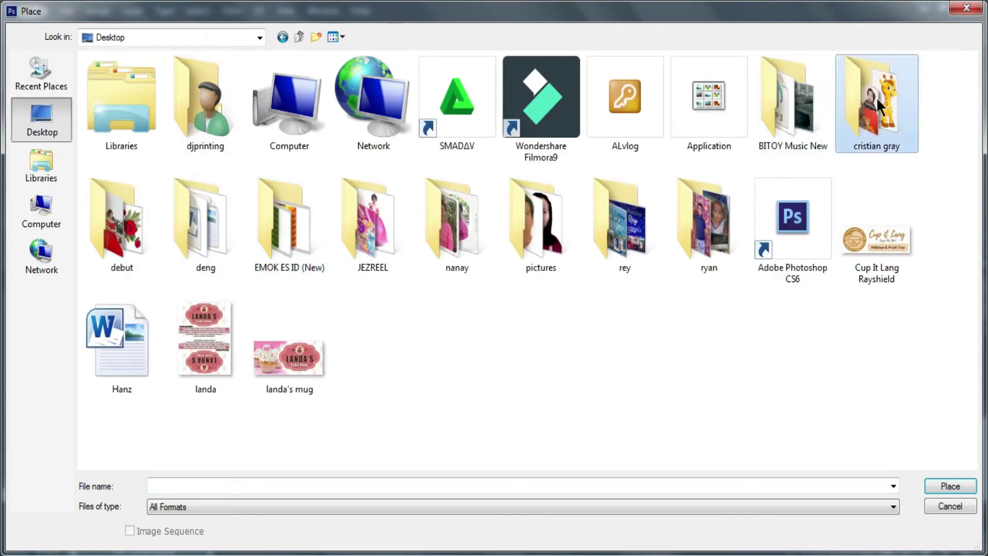
{"action": "double_click", "coordinate": [878, 106]}
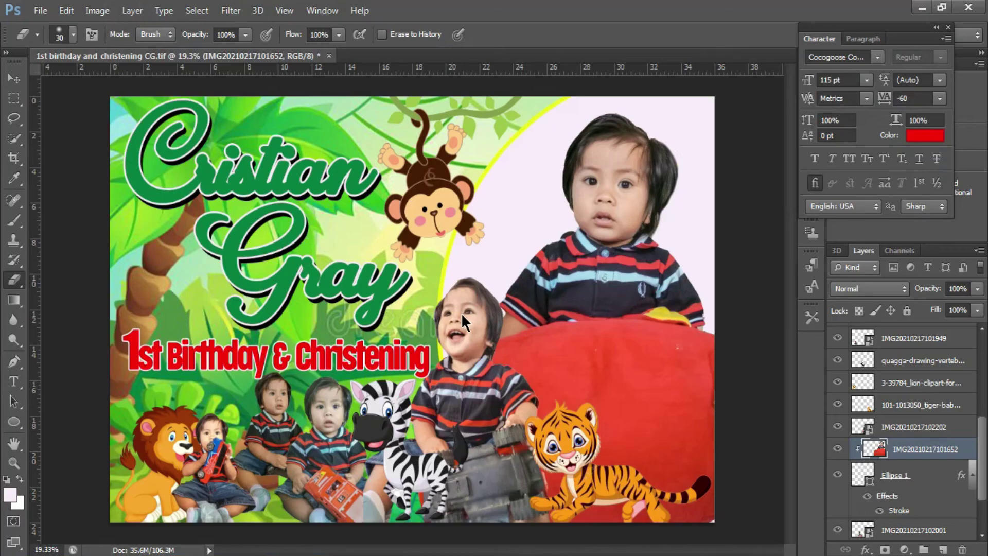
- Copy the cartoon giraffe preview from Google Images and switch back to the Photoshop banner
{"action": "left_click", "coordinate": [536, 238]}
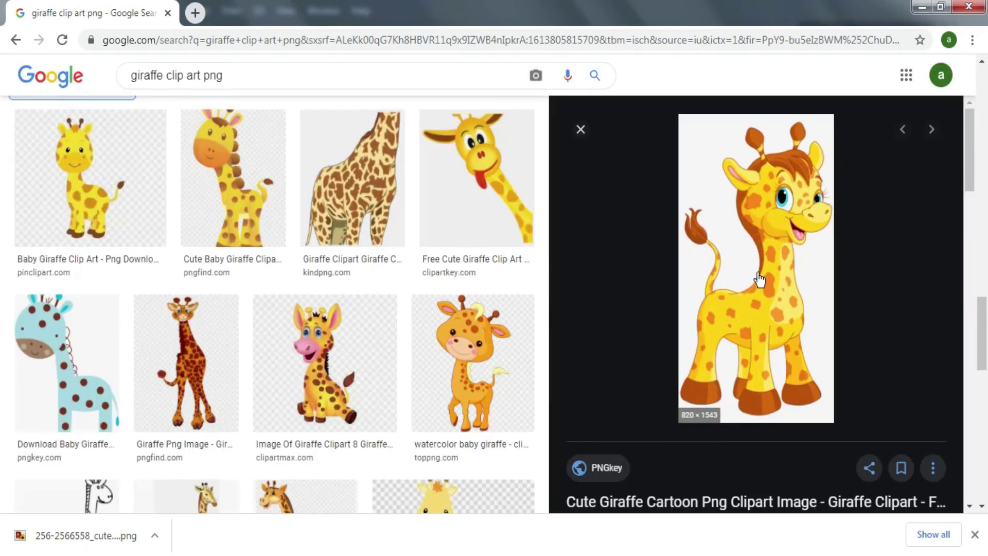
{"action": "right_click", "coordinate": [757, 273]}
{"action": "left_click", "coordinate": [805, 452]}
{"action": "right_click", "coordinate": [759, 344]}
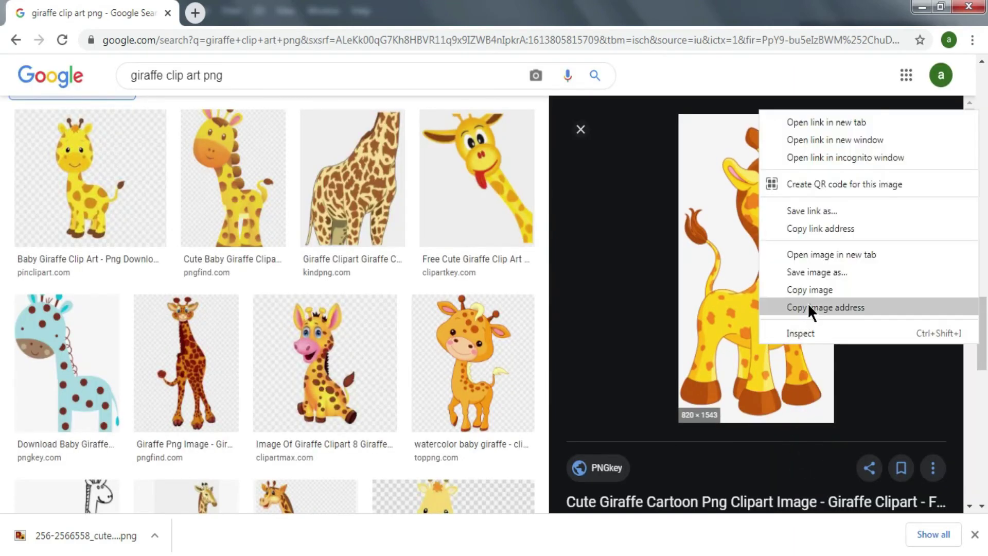
{"action": "left_click", "coordinate": [809, 290]}
{"action": "left_click", "coordinate": [353, 550]}
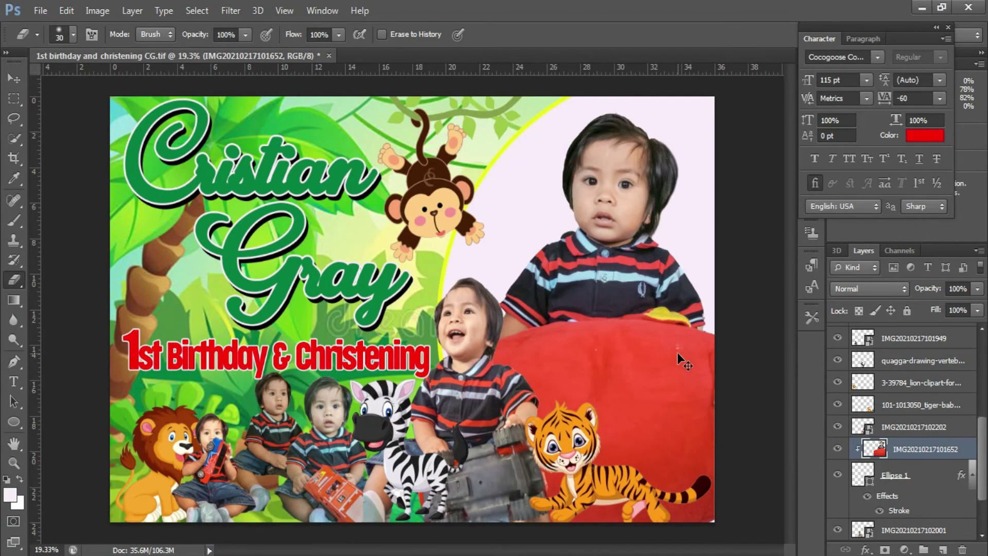
- Paste the giraffe as a new layer and move it down beside the tiger
{"action": "key", "text": "ctrl+v"}
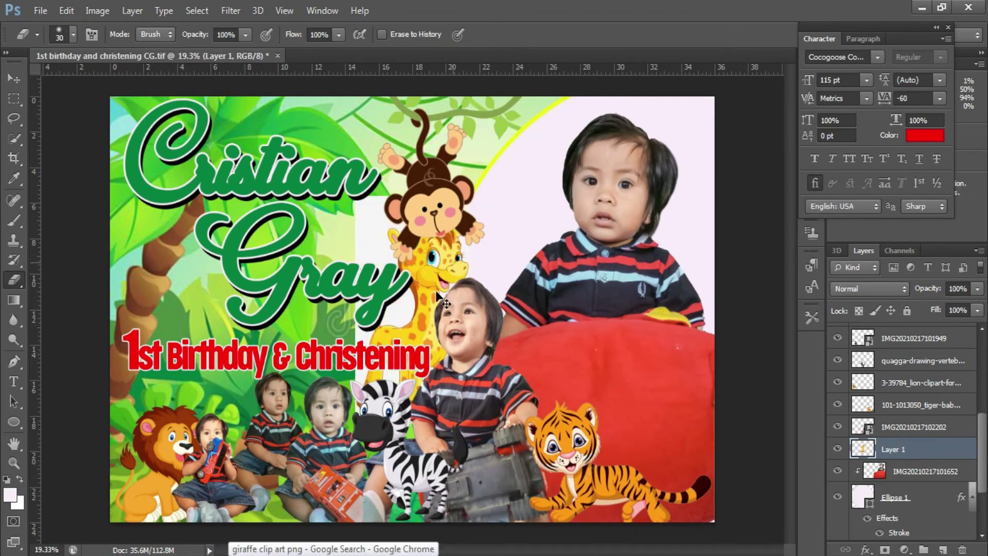
{"action": "key", "text": "ctrl+t"}
{"action": "left_click_drag", "start_coordinate": [447, 275], "coordinate": [653, 355]}
{"action": "key", "text": "Return"}
- Erase the giraffe's white background with the Magic Eraser
{"action": "key", "text": "e"}
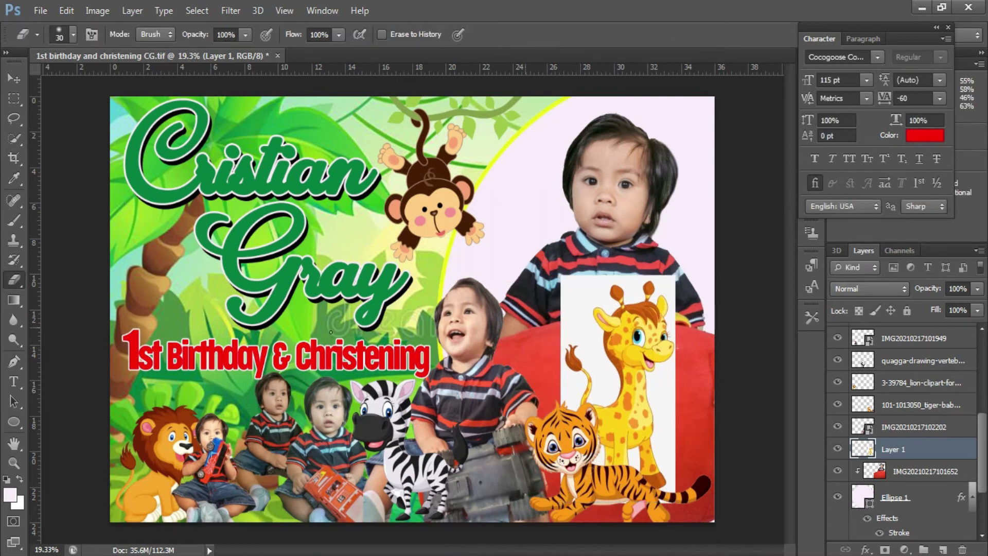
{"action": "right_click", "coordinate": [14, 279]}
{"action": "left_click", "coordinate": [67, 308]}
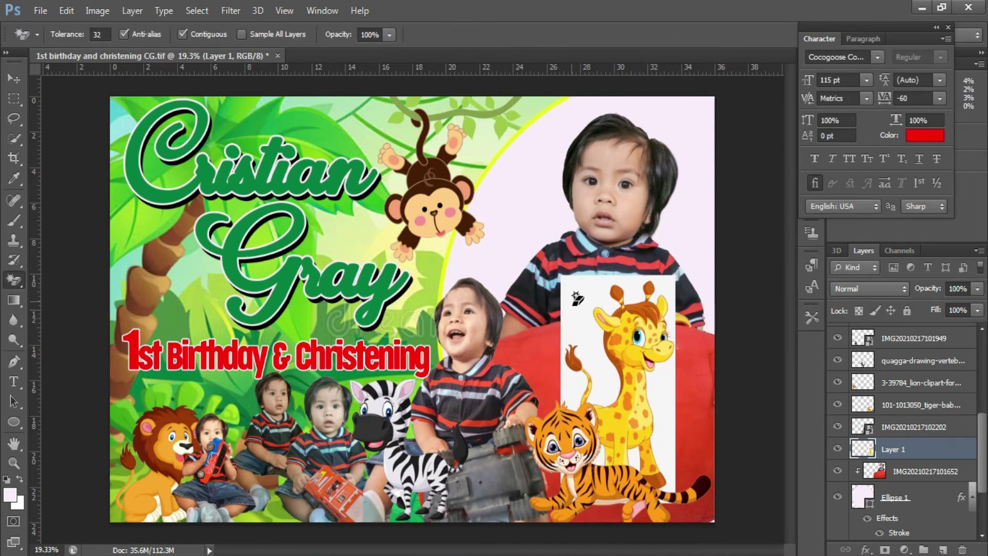
{"action": "left_click", "coordinate": [576, 296]}
- Flip the giraffe horizontally and move it left beside the laughing toddler
{"action": "key", "text": "ctrl+t"}
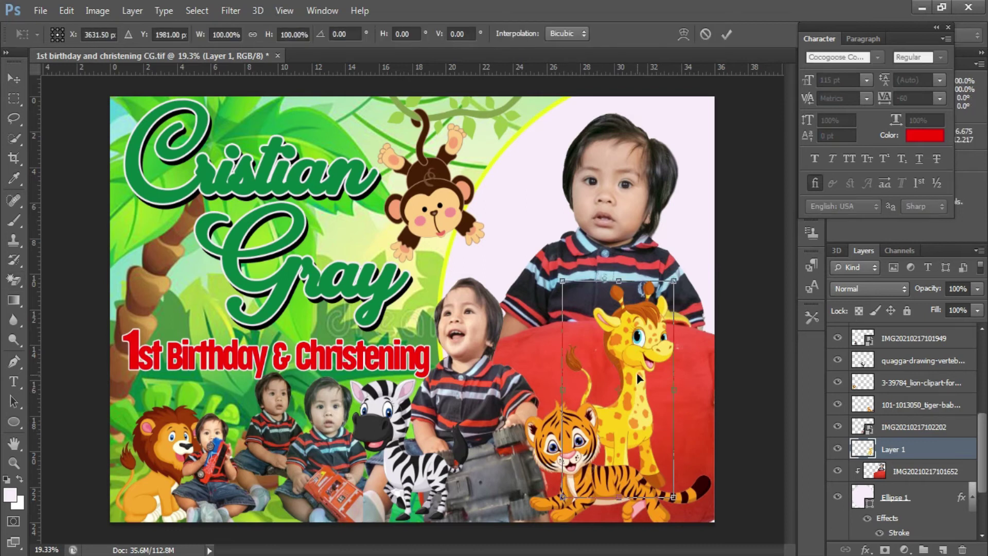
{"action": "right_click", "coordinate": [637, 373]}
{"action": "left_click", "coordinate": [694, 344]}
{"action": "mouse_move", "coordinate": [676, 418]}
{"action": "left_mouse_down"}
{"action": "mouse_move", "coordinate": [595, 445]}
{"action": "mouse_move", "coordinate": [575, 429]}
{"action": "left_mouse_up"}
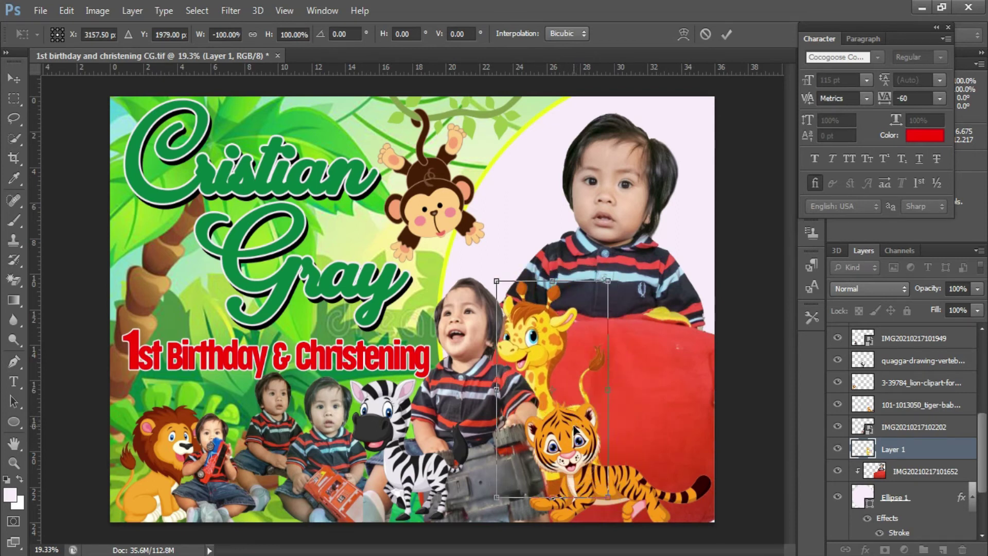
{"action": "key", "text": "Return"}
{"action": "key", "text": "w"}
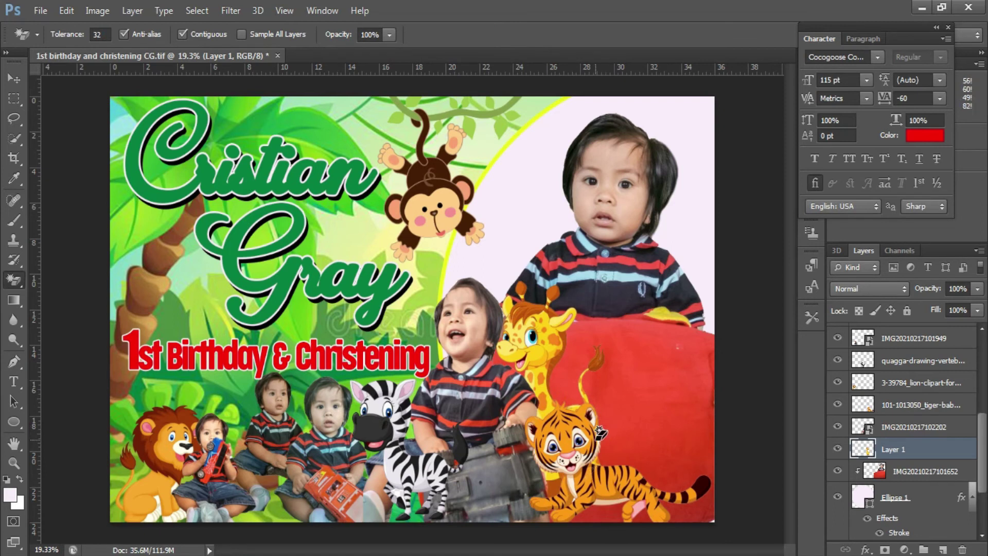
- Place the palm tree image at the lower right, flipped horizontally
{"action": "left_click", "coordinate": [40, 10]}
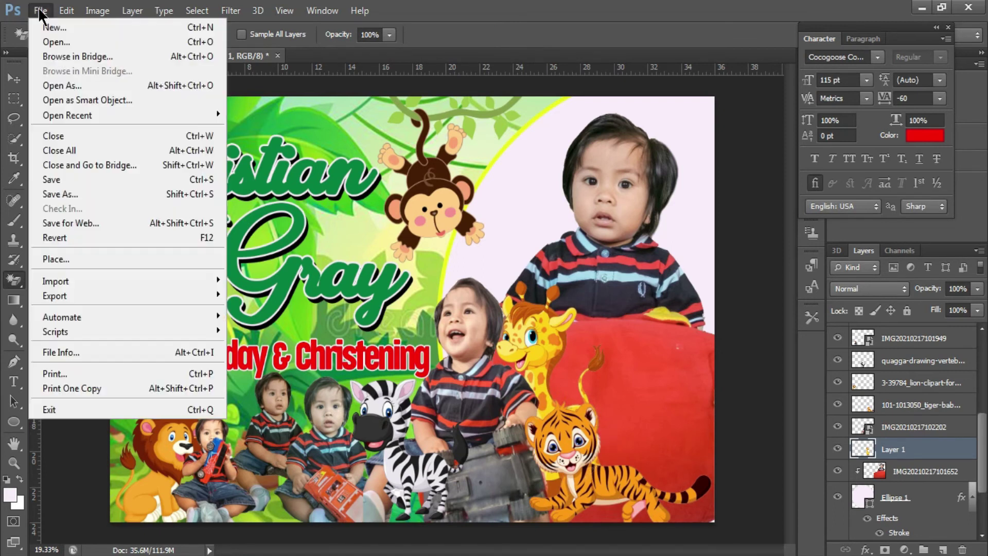
{"action": "left_click", "coordinate": [65, 260]}
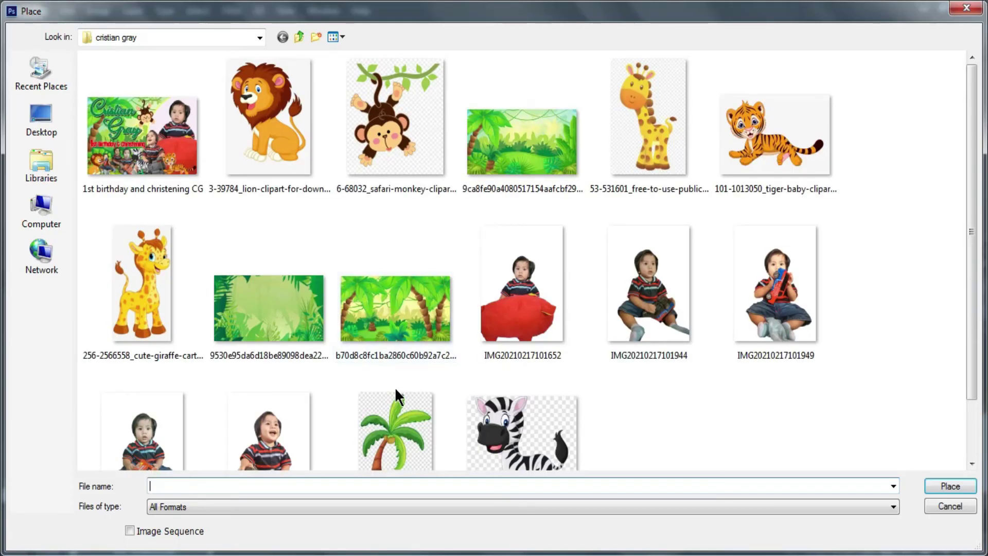
{"action": "double_click", "coordinate": [401, 418]}
{"action": "left_click_drag", "start_coordinate": [447, 284], "coordinate": [678, 398]}
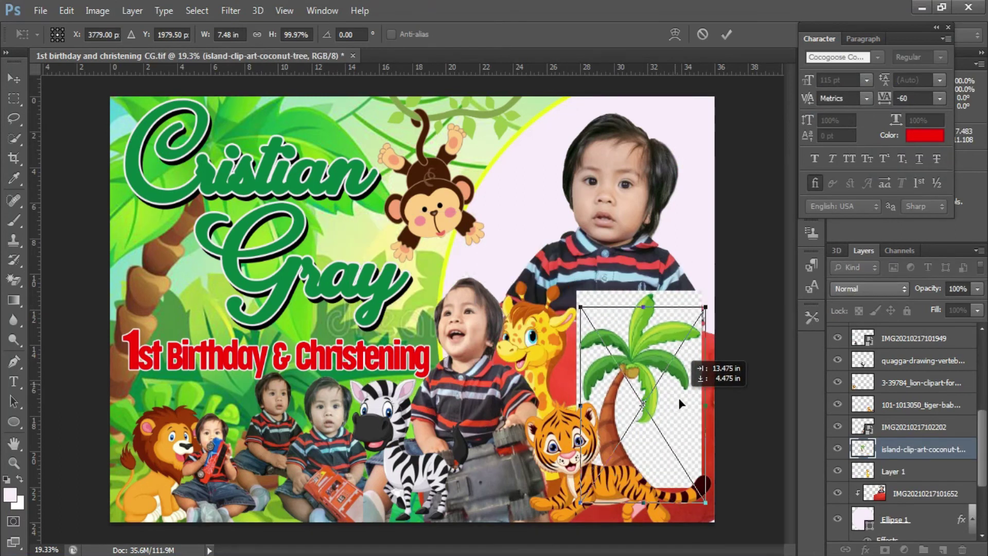
{"action": "right_click", "coordinate": [680, 399]}
{"action": "left_click", "coordinate": [709, 368]}
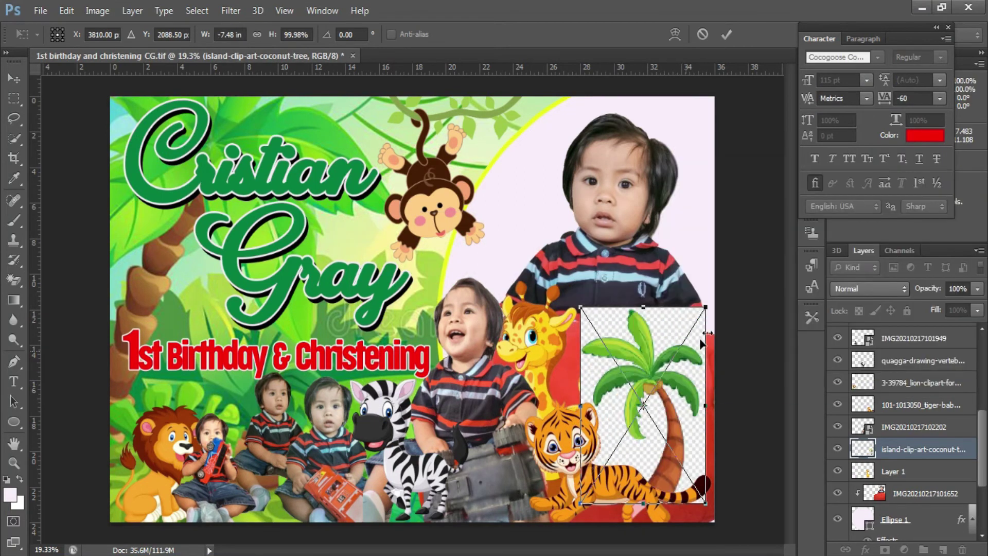
- Enlarge the palm tree slightly and nudge it down
{"action": "mouse_move", "coordinate": [589, 507]}
{"action": "left_mouse_down"}
{"action": "mouse_move", "coordinate": [589, 535]}
{"action": "mouse_move", "coordinate": [563, 530]}
{"action": "left_mouse_up"}
{"action": "key", "text": "ctrl+z"}
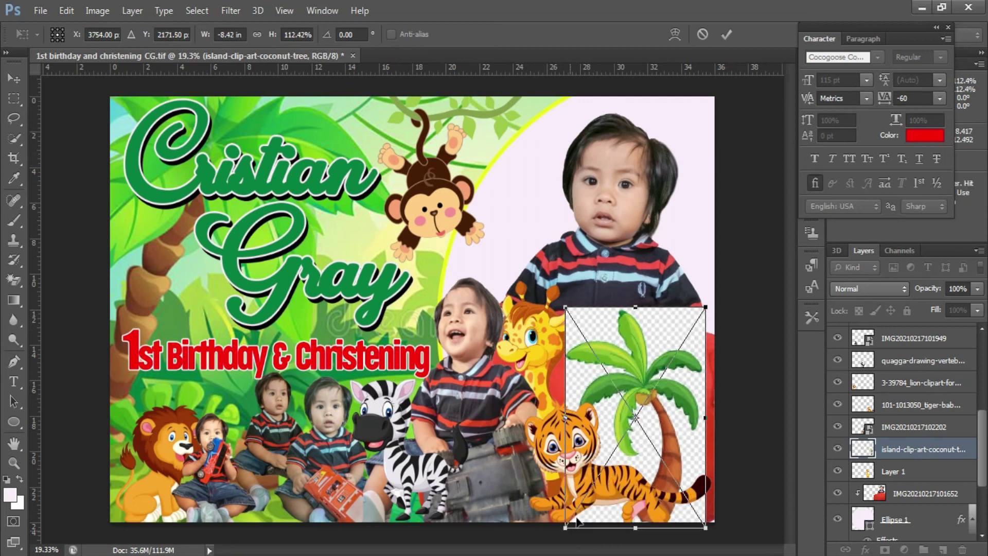
{"action": "left_click_drag", "start_coordinate": [699, 341], "coordinate": [708, 344]}
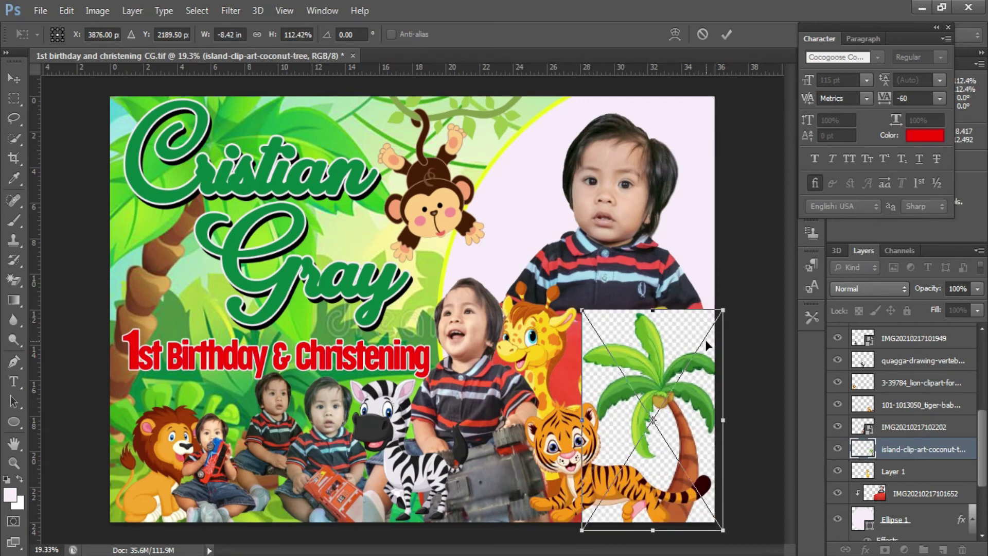
{"action": "key", "text": "Return"}
- Rasterize the palm tree layer for erasing
{"action": "key", "text": "w"}
{"action": "left_click", "coordinate": [688, 340]}
{"action": "left_click", "coordinate": [478, 230]}
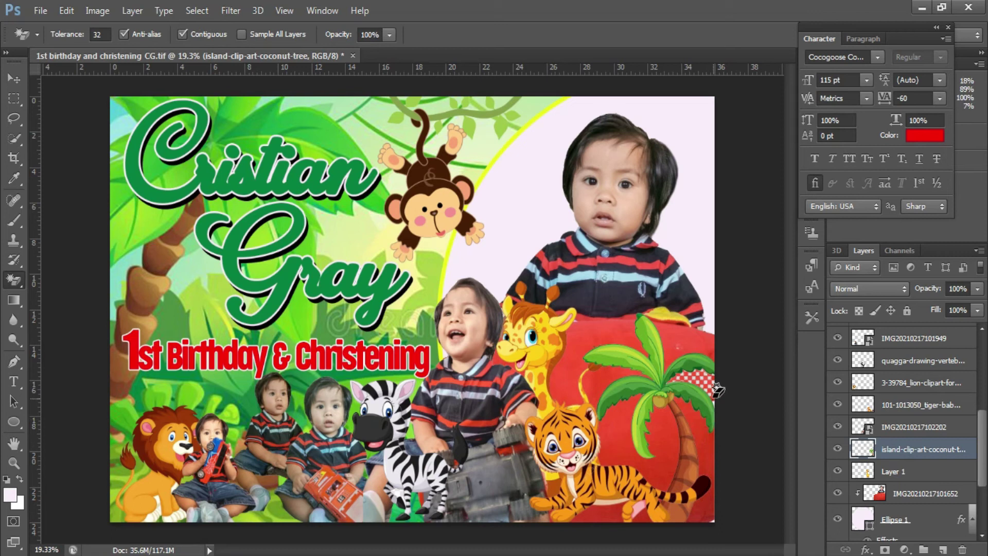
- Zoom in on the palm tree and Magic-Erase three white checker squares
{"action": "scroll", "coordinate": [691, 437], "scroll_direction": "up", "scroll_amount": 2}
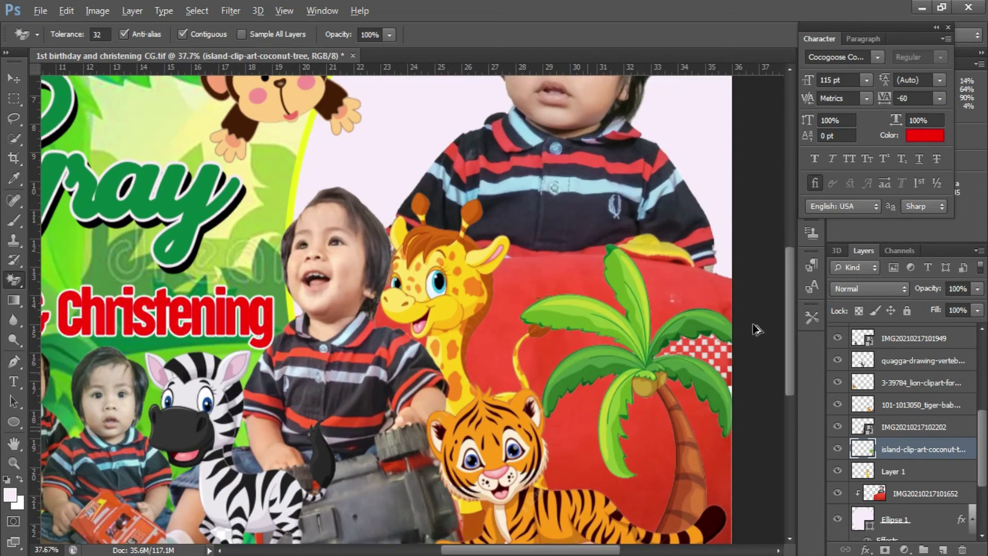
{"action": "scroll", "coordinate": [728, 309], "scroll_direction": "up", "scroll_amount": 2}
{"action": "scroll", "coordinate": [733, 307], "scroll_direction": "up", "scroll_amount": 2}
{"action": "left_click_drag", "start_coordinate": [617, 550], "coordinate": [695, 552]}
{"action": "scroll", "coordinate": [654, 496], "scroll_direction": "up", "scroll_amount": 1}
{"action": "scroll", "coordinate": [669, 383], "scroll_direction": "up", "scroll_amount": 1}
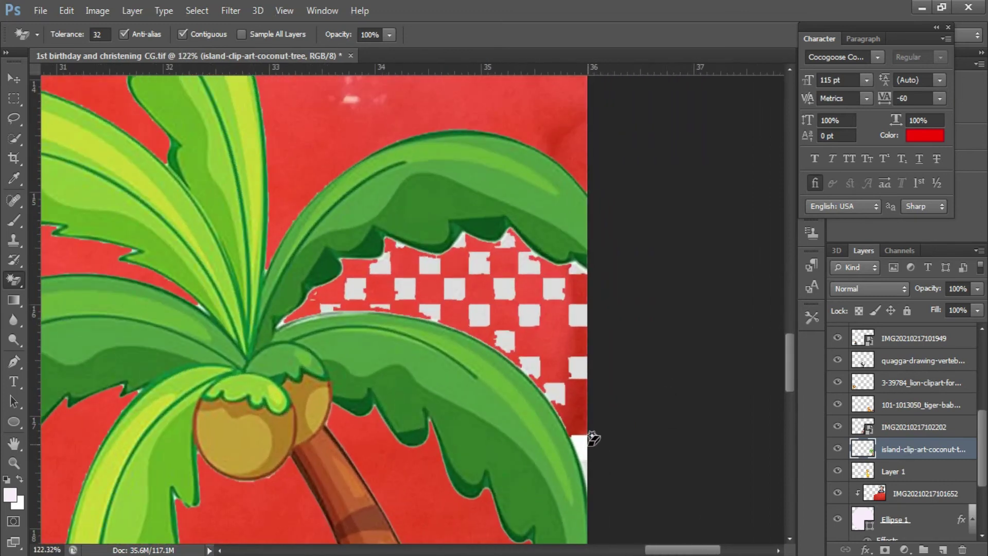
{"action": "left_click", "coordinate": [577, 366]}
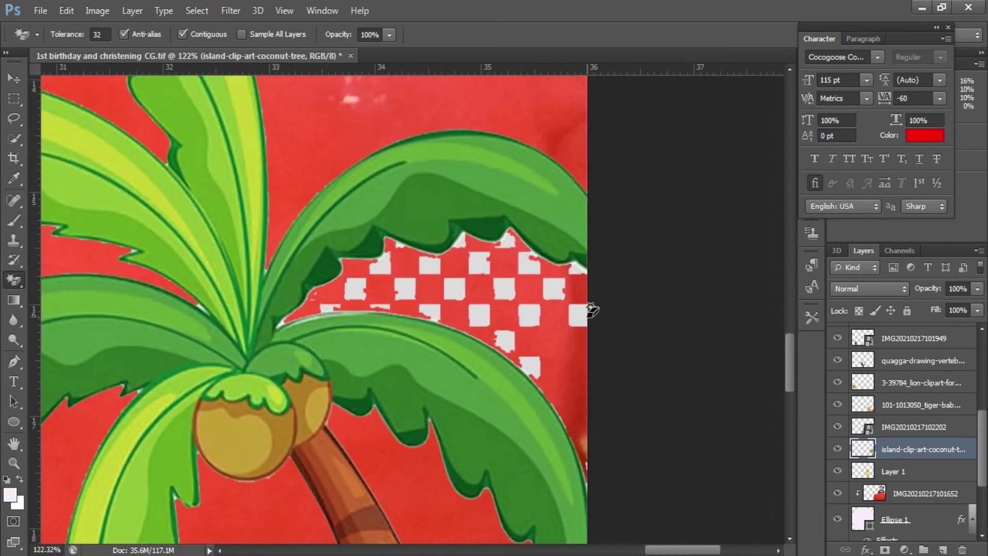
{"action": "left_click", "coordinate": [580, 314]}
{"action": "left_click", "coordinate": [577, 279]}
- Erase the remaining checker squares along the leaf edges, then zoom out
{"action": "mouse_move", "coordinate": [536, 262]}
{"action": "left_mouse_down"}
{"action": "mouse_move", "coordinate": [511, 234]}
{"action": "mouse_move", "coordinate": [485, 258]}
{"action": "mouse_move", "coordinate": [463, 236]}
{"action": "mouse_move", "coordinate": [378, 248]}
{"action": "mouse_move", "coordinate": [323, 304]}
{"action": "mouse_move", "coordinate": [407, 288]}
{"action": "mouse_move", "coordinate": [430, 265]}
{"action": "mouse_move", "coordinate": [397, 237]}
{"action": "left_mouse_up"}
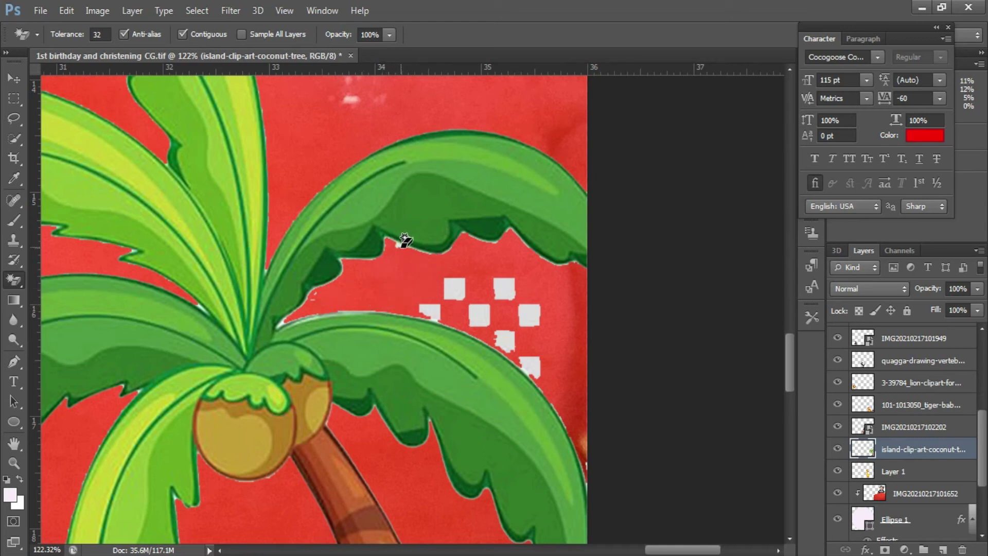
{"action": "mouse_move", "coordinate": [435, 310]}
{"action": "left_mouse_down"}
{"action": "mouse_move", "coordinate": [458, 282]}
{"action": "mouse_move", "coordinate": [514, 280]}
{"action": "mouse_move", "coordinate": [477, 311]}
{"action": "mouse_move", "coordinate": [532, 308]}
{"action": "mouse_move", "coordinate": [502, 342]}
{"action": "mouse_move", "coordinate": [536, 362]}
{"action": "left_mouse_up"}
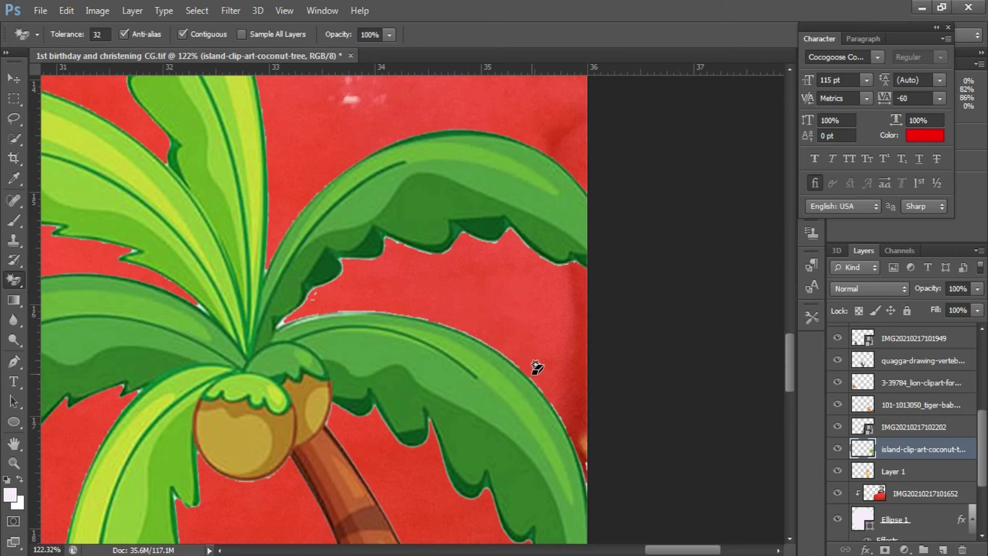
{"action": "scroll", "coordinate": [535, 368], "scroll_direction": "down", "scroll_amount": 3}
{"action": "scroll", "coordinate": [533, 379], "scroll_direction": "down", "scroll_amount": 3}
{"action": "scroll", "coordinate": [533, 379], "scroll_direction": "down", "scroll_amount": 2}
- Give the palm tree layer a white Outer Glow at 56% opacity and 40 px size
{"action": "right_click", "coordinate": [941, 463]}
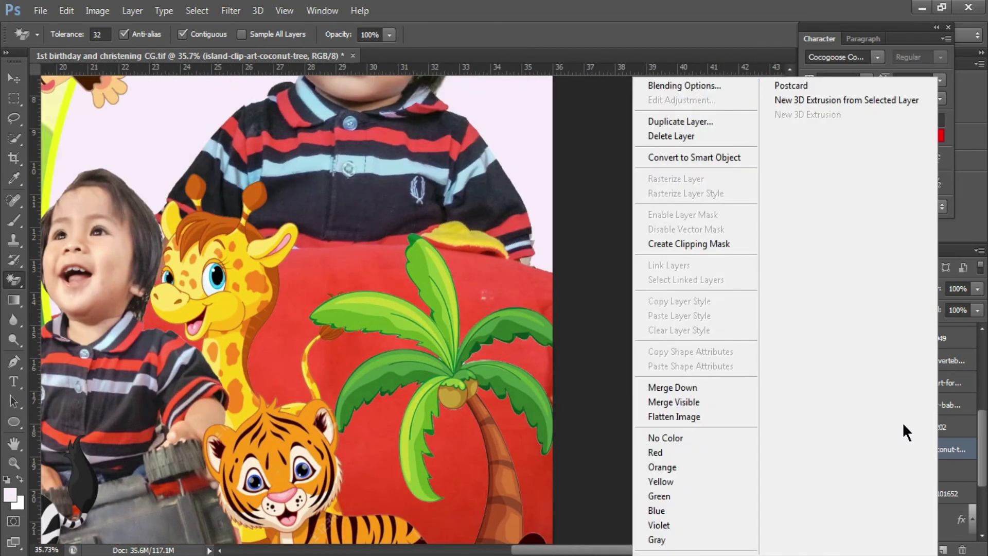
{"action": "left_click", "coordinate": [677, 87]}
{"action": "left_click", "coordinate": [622, 363]}
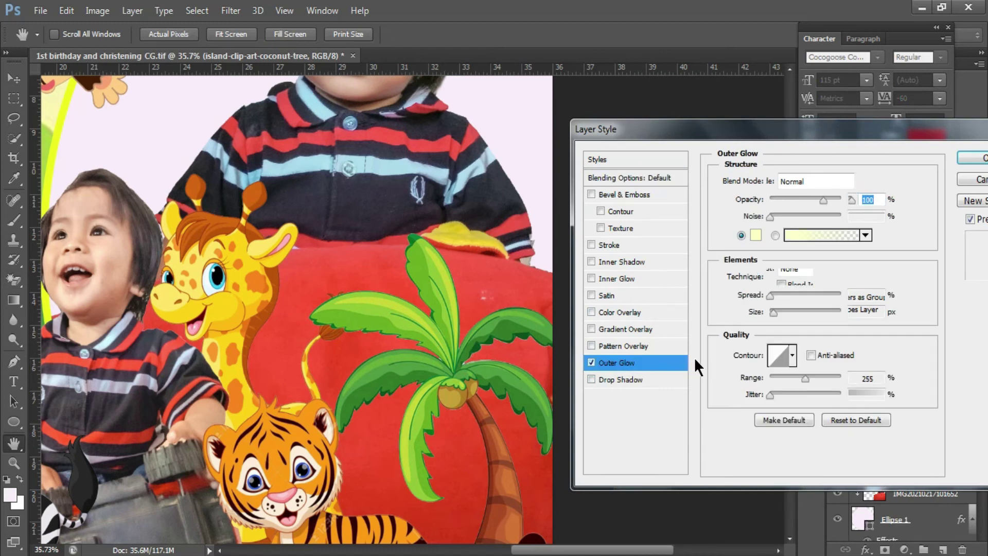
{"action": "left_click", "coordinate": [776, 310]}
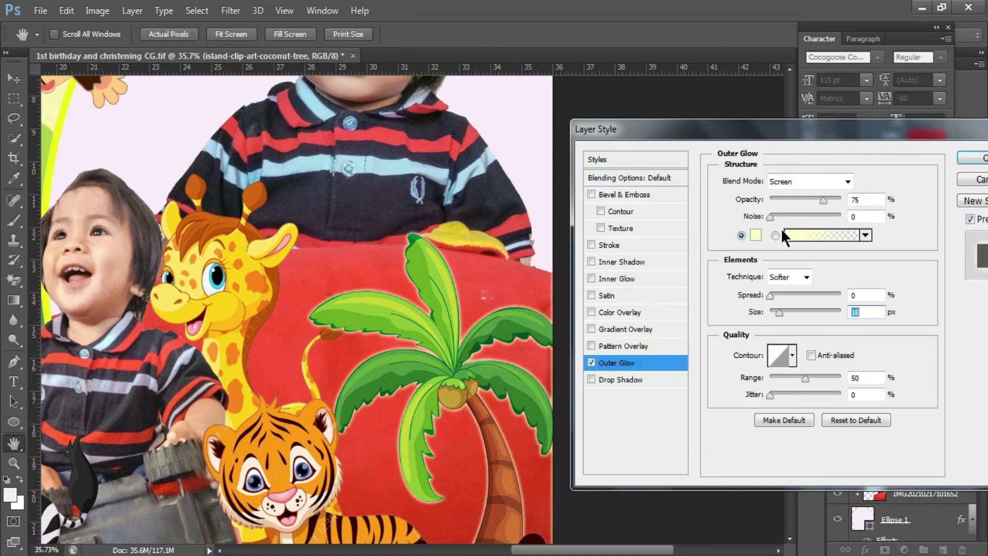
{"action": "left_click", "coordinate": [757, 235]}
{"action": "left_click", "coordinate": [670, 150]}
{"action": "left_click", "coordinate": [972, 146]}
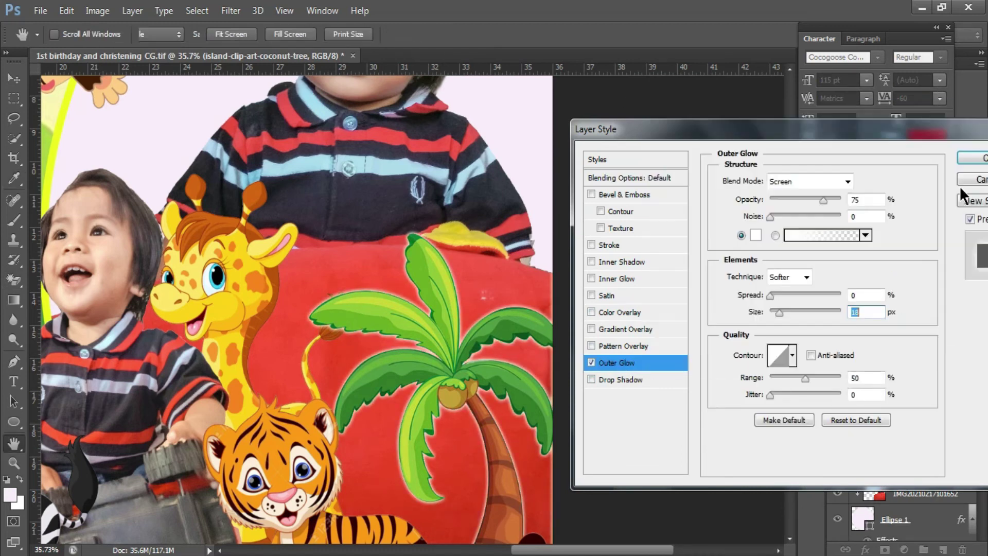
{"action": "left_click", "coordinate": [807, 200]}
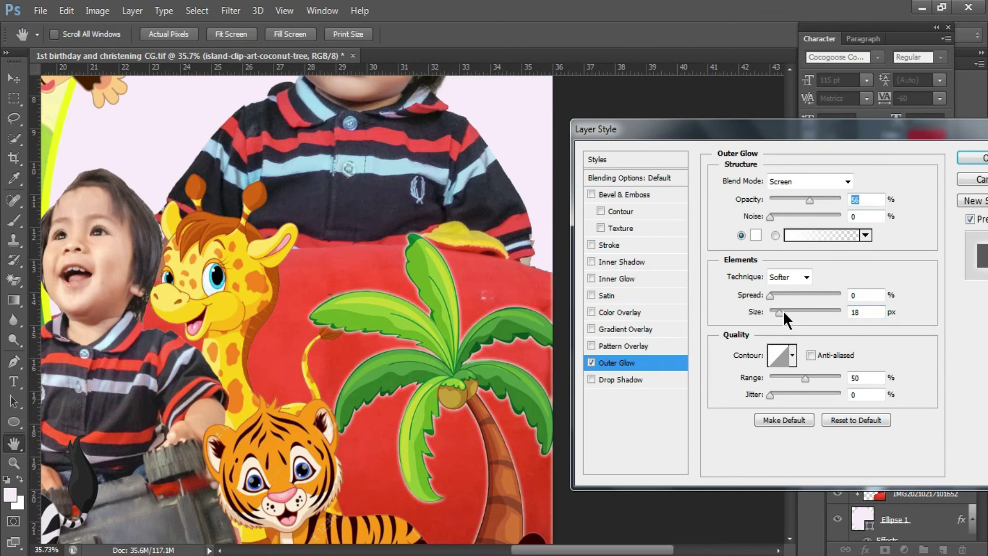
{"action": "left_click_drag", "start_coordinate": [778, 310], "coordinate": [787, 309]}
{"action": "left_click", "coordinate": [978, 160]}
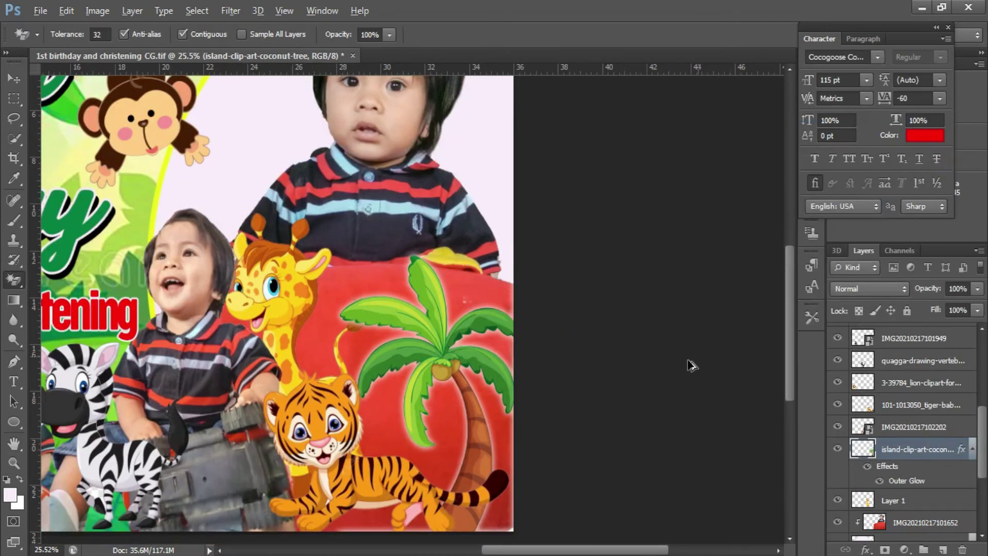
{"action": "key", "text": "ctrl+0"}
- Duplicate the glowing palm tree by dragging a copy to the left side
{"action": "key", "text": "v"}
{"action": "right_click", "coordinate": [675, 400]}
{"action": "left_click", "coordinate": [686, 396]}
{"action": "left_click_drag", "start_coordinate": [687, 395], "coordinate": [127, 398]}
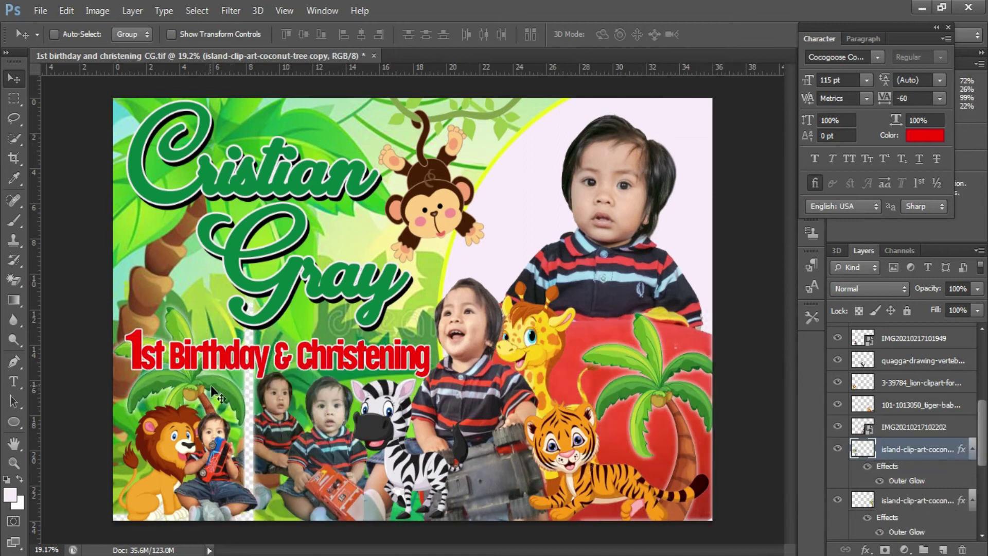
- Flip the palm copy horizontally, scale it down and set it at lower left
{"action": "key", "text": "ctrl+t"}
{"action": "right_click", "coordinate": [210, 399]}
{"action": "left_click", "coordinate": [226, 364]}
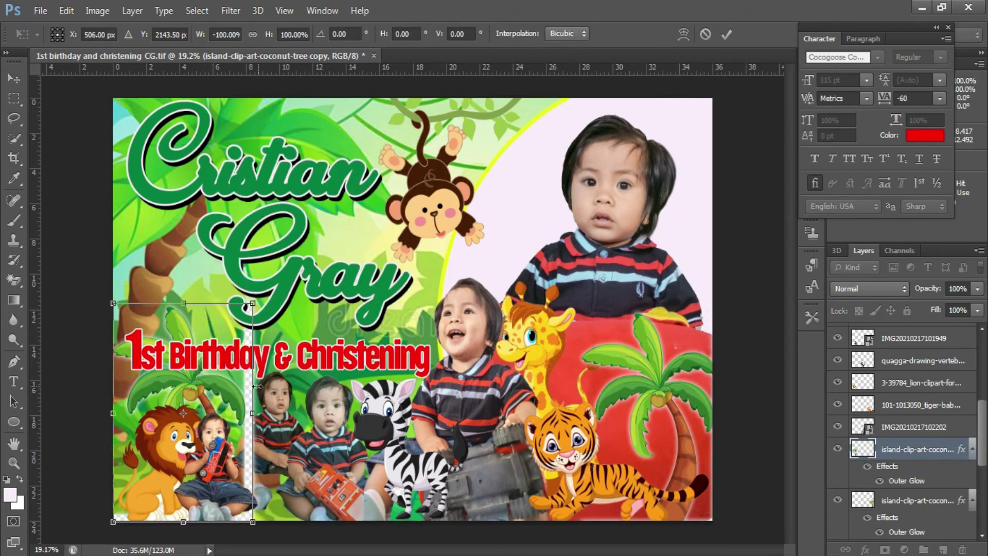
{"action": "left_click_drag", "start_coordinate": [252, 304], "coordinate": [200, 357]}
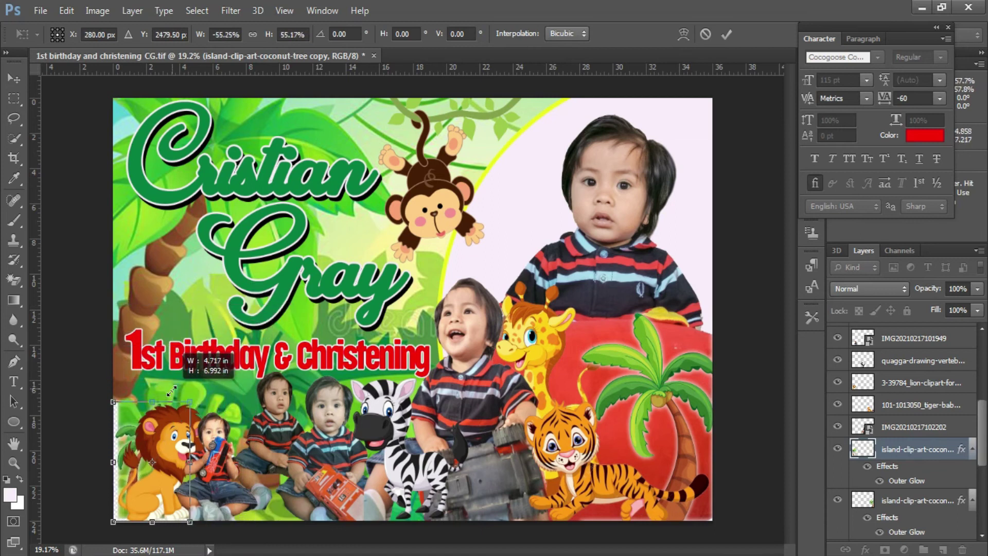
{"action": "left_click_drag", "start_coordinate": [192, 396], "coordinate": [175, 382]}
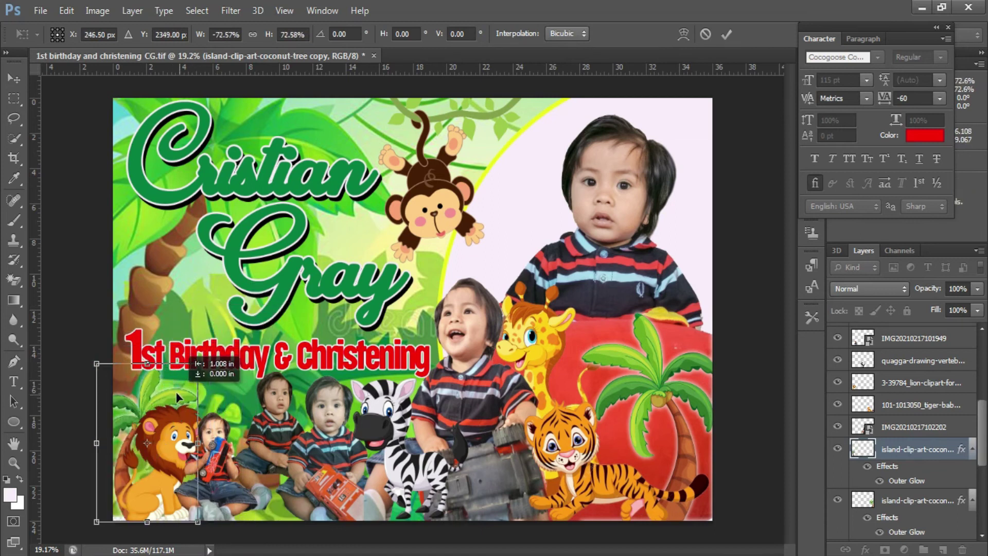
{"action": "left_click_drag", "start_coordinate": [198, 509], "coordinate": [206, 525]}
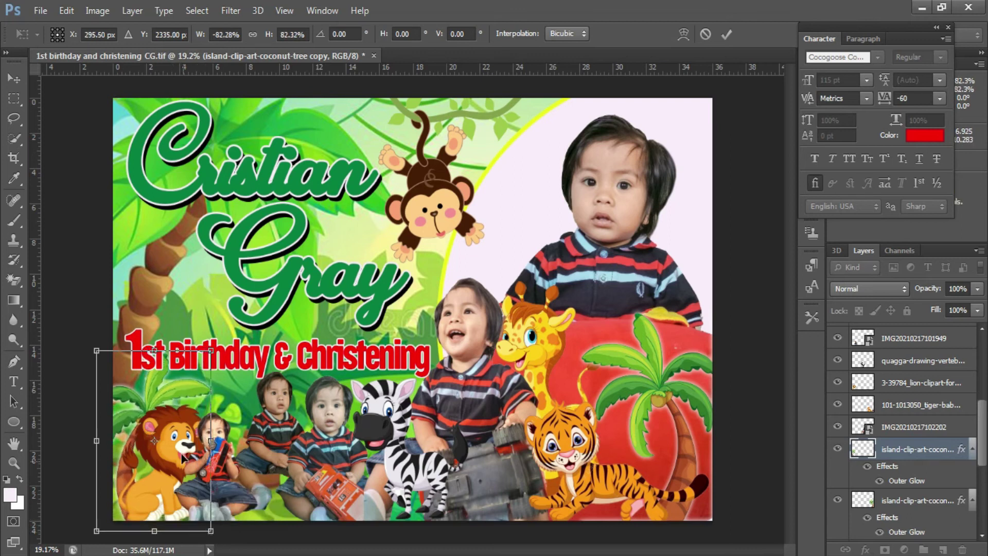
{"action": "key", "text": "Return"}
- Select the original right palm tree layer, then the giraffe's layer
{"action": "scroll", "coordinate": [222, 433], "scroll_direction": "down", "scroll_amount": 1}
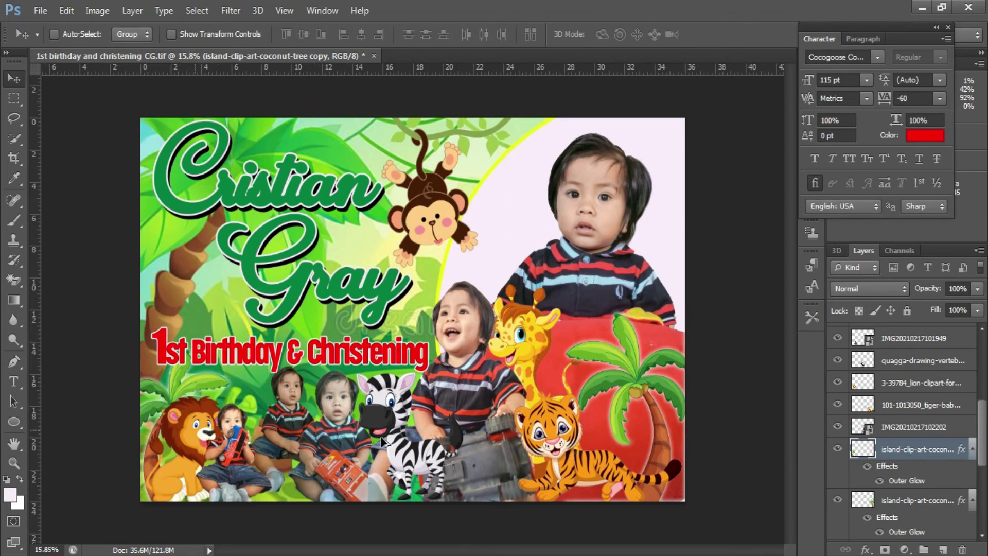
{"action": "scroll", "coordinate": [386, 432], "scroll_direction": "down", "scroll_amount": 1}
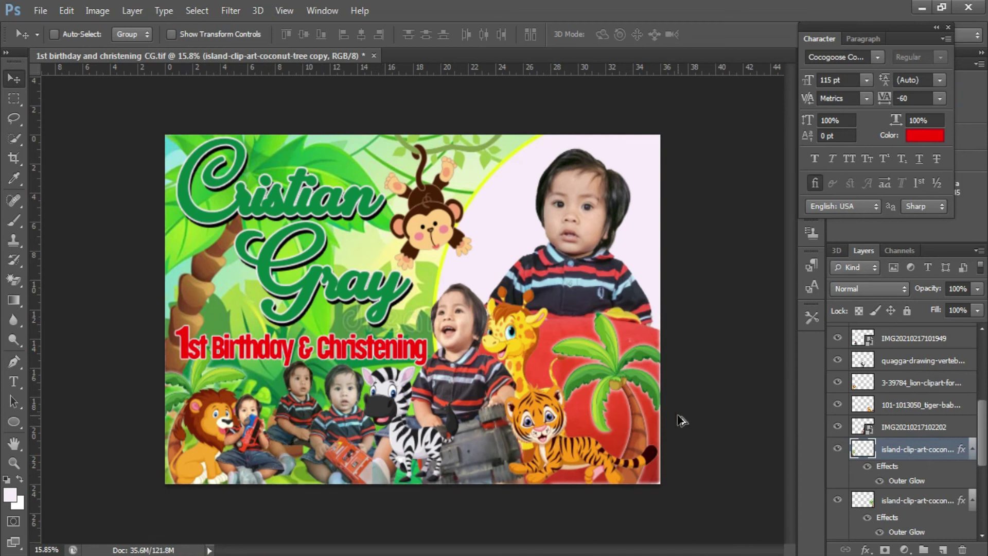
{"action": "scroll", "coordinate": [684, 414], "scroll_direction": "up", "scroll_amount": 4}
{"action": "right_click", "coordinate": [685, 397]}
{"action": "left_click", "coordinate": [698, 406]}
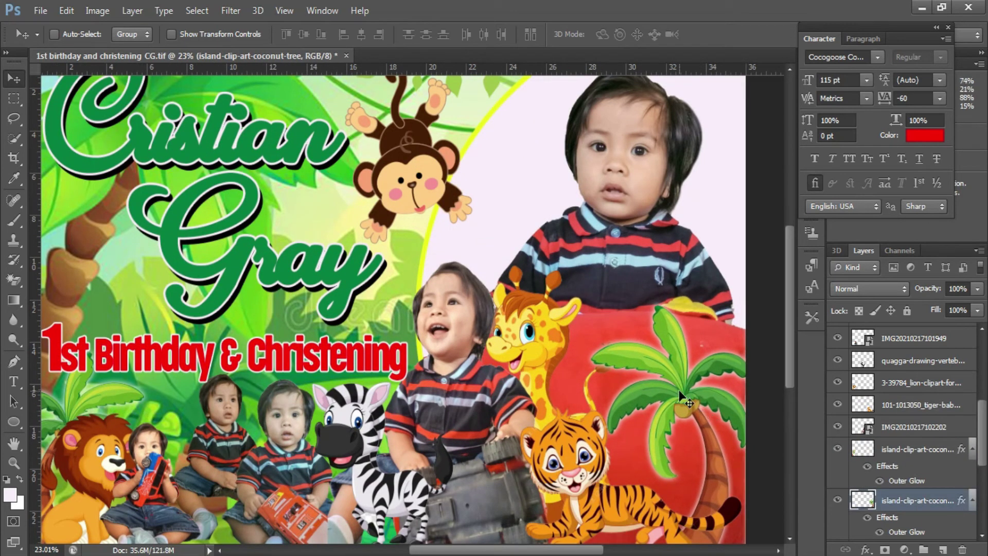
{"action": "right_click", "coordinate": [552, 348]}
{"action": "left_click", "coordinate": [568, 361]}
- Nudge the giraffe down-right, then enlarge the toddlers group photo slightly and shift it up-left
{"action": "mouse_move", "coordinate": [532, 343]}
{"action": "left_mouse_down"}
{"action": "mouse_move", "coordinate": [536, 359]}
{"action": "mouse_move", "coordinate": [542, 350]}
{"action": "left_mouse_up"}
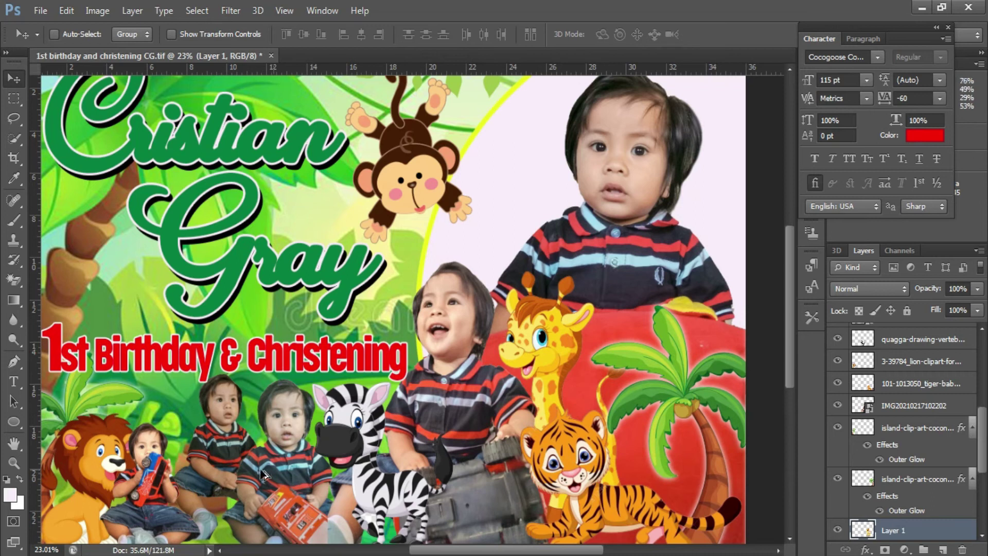
{"action": "left_click", "coordinate": [241, 470], "text": "ctrl"}
{"action": "scroll", "coordinate": [241, 470], "scroll_direction": "down", "scroll_amount": 3}
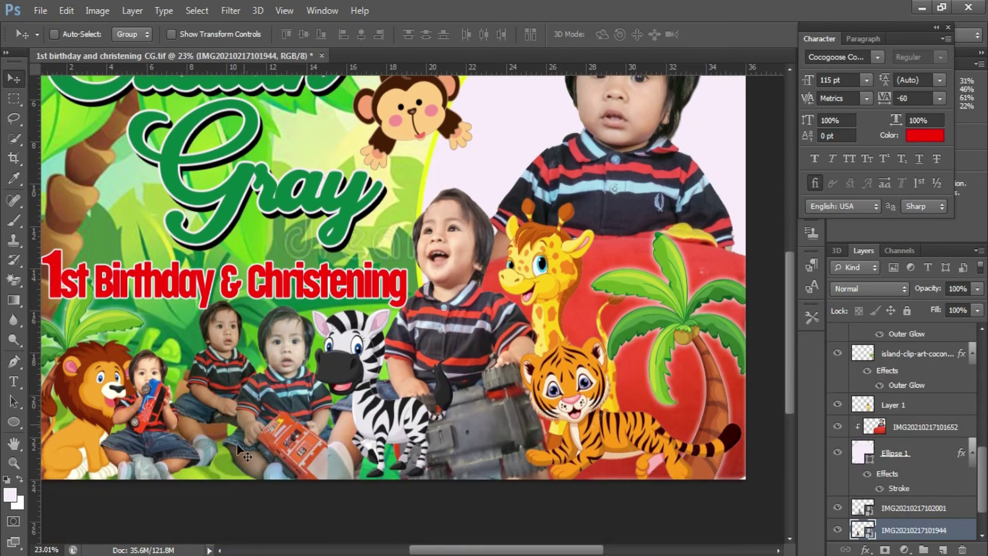
{"action": "key", "text": "ctrl+t"}
{"action": "left_click_drag", "start_coordinate": [295, 468], "coordinate": [308, 481]}
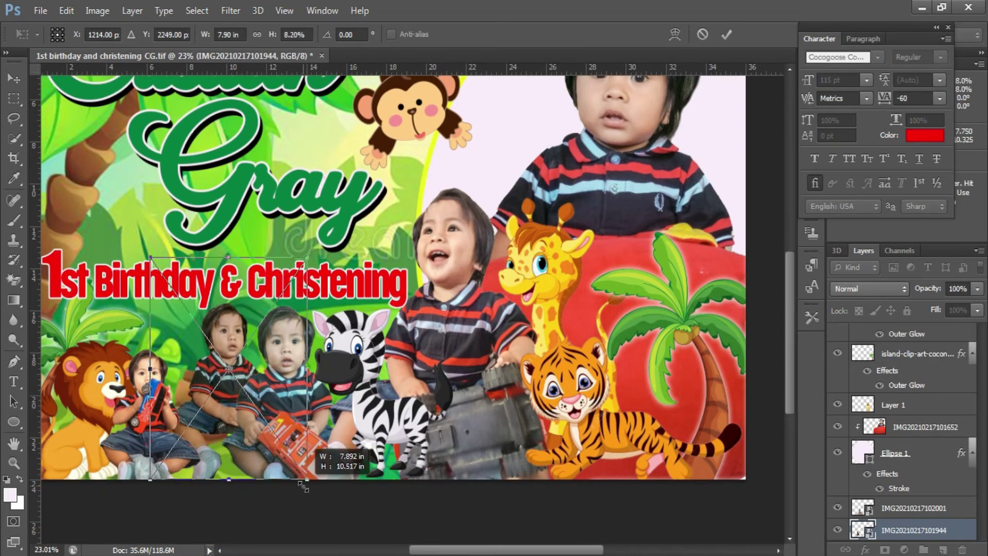
{"action": "left_click_drag", "start_coordinate": [269, 447], "coordinate": [263, 442]}
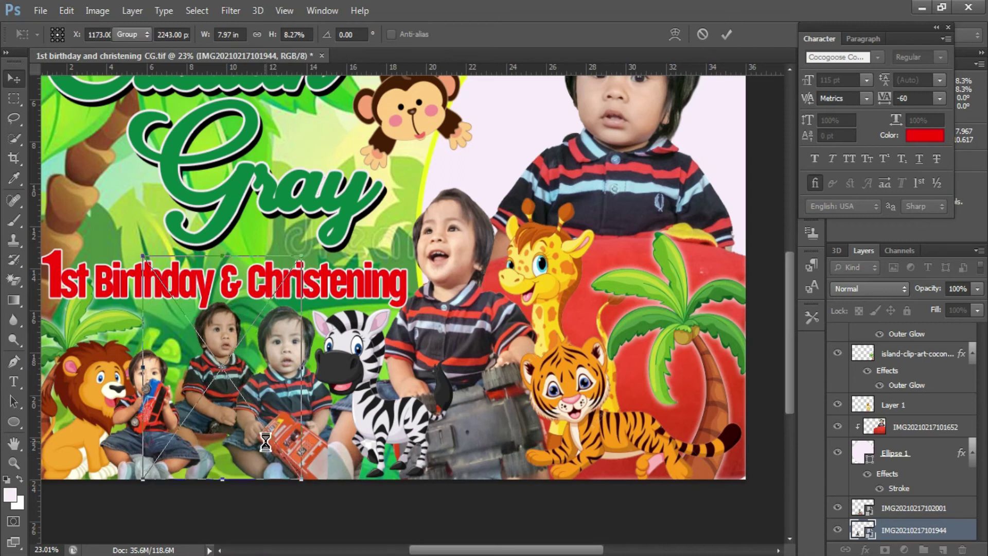
{"action": "scroll", "coordinate": [306, 426], "scroll_direction": "down", "scroll_amount": 2}
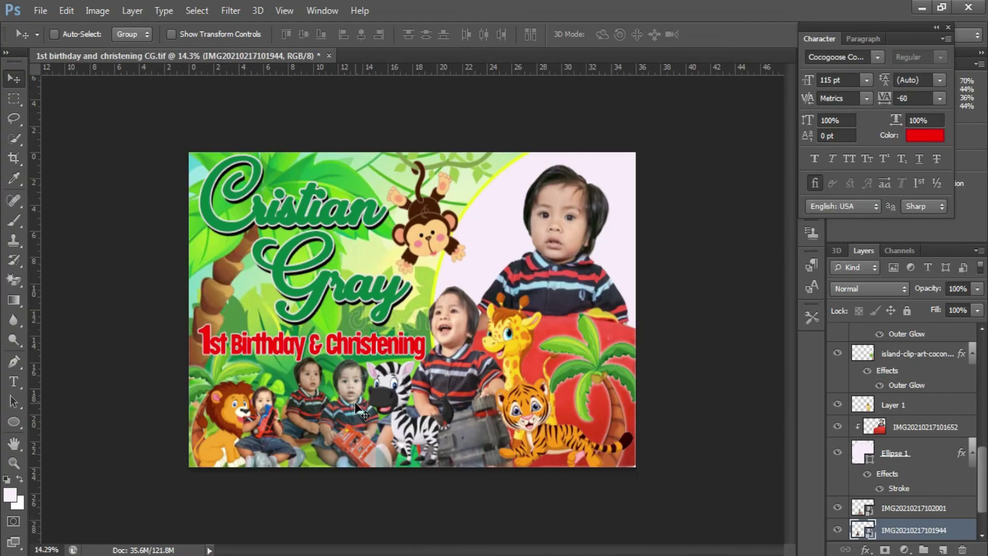
{"action": "key", "text": "ctrl+shift+s"}
- Accept the TIFF options to save the layout as '1st birthday and christening CG.tif'
{"action": "key", "text": "Return"}
{"action": "key", "text": "Return"}
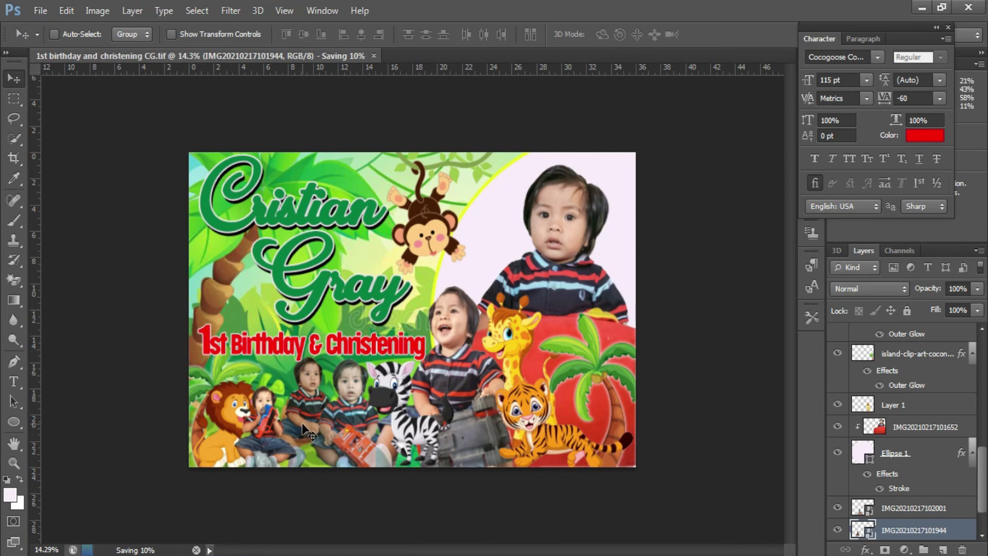
{"action": "scroll", "coordinate": [306, 430], "scroll_direction": "up", "scroll_amount": 2}
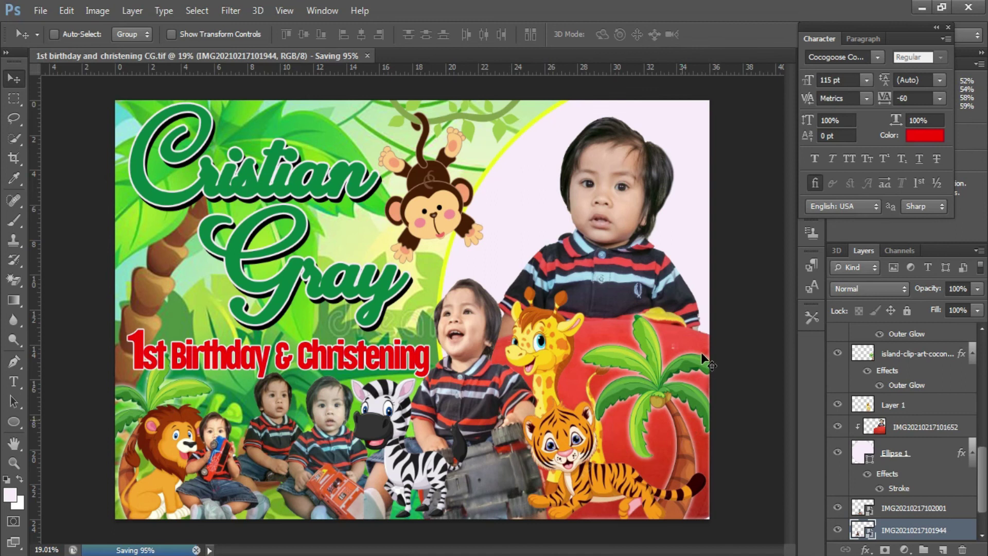
{"action": "scroll", "coordinate": [701, 352], "scroll_direction": "up", "scroll_amount": 1}
{"action": "scroll", "coordinate": [705, 354], "scroll_direction": "up", "scroll_amount": 2}
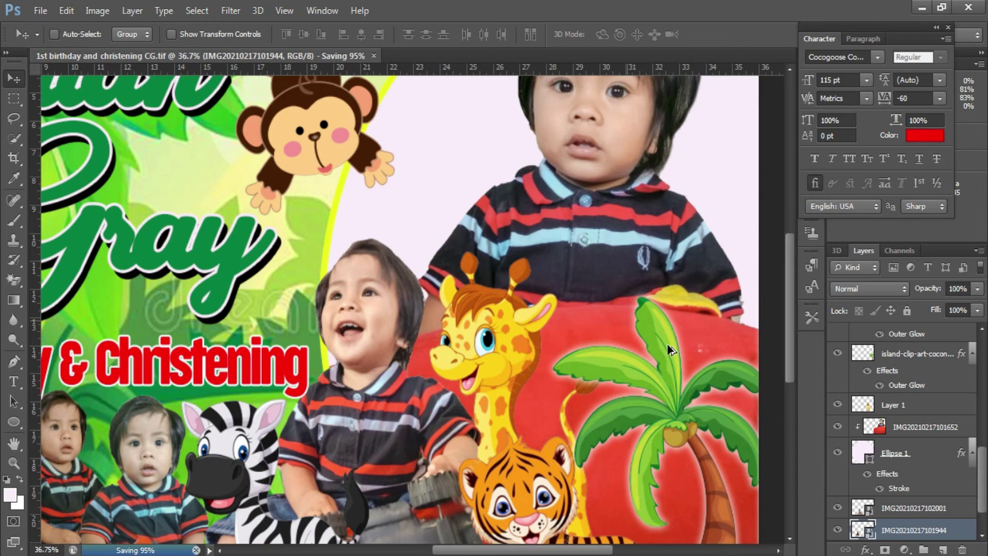
- On the red backdrop photo layer, erase a stray spot with the standard Eraser Tool
{"action": "scroll", "coordinate": [667, 344], "scroll_direction": "up", "scroll_amount": 1}
{"action": "right_click", "coordinate": [659, 342]}
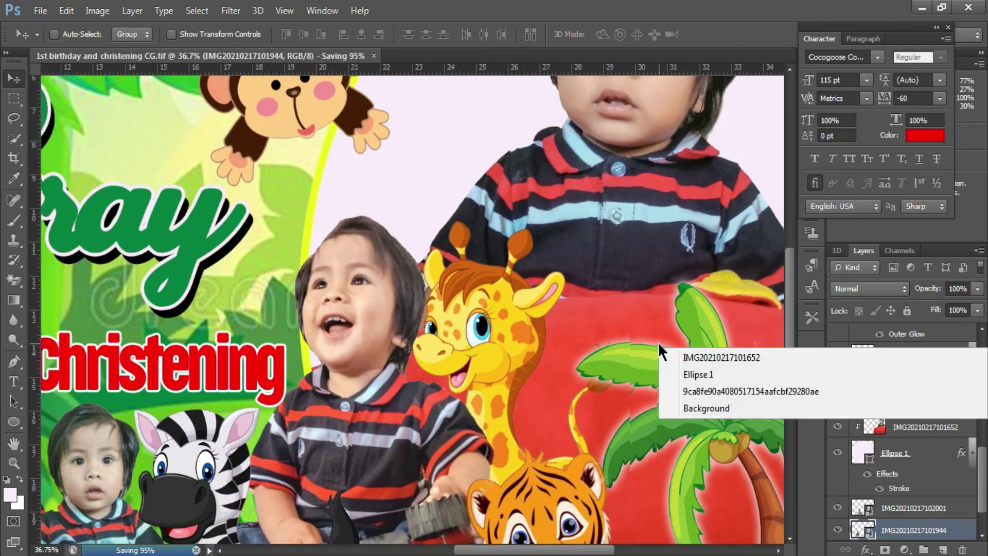
{"action": "left_click", "coordinate": [716, 354]}
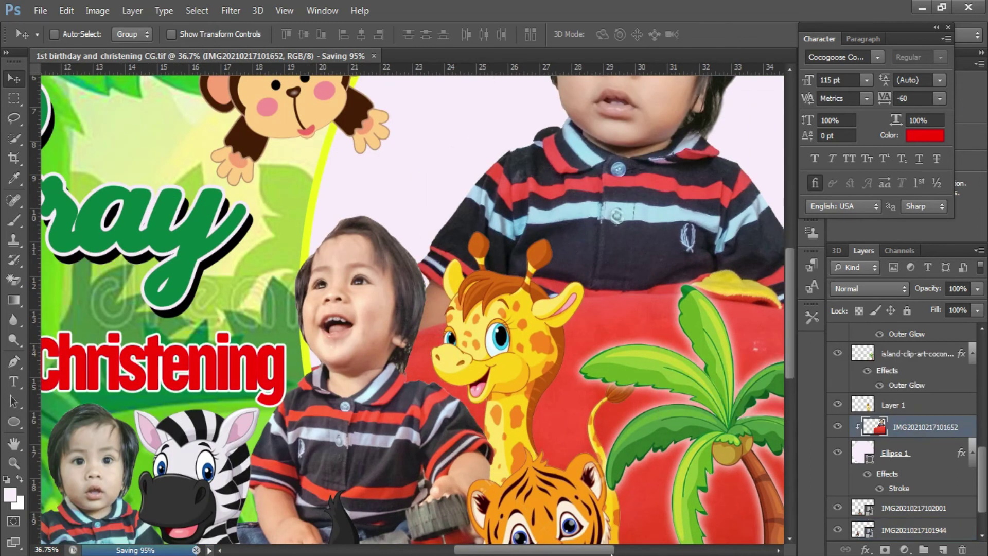
{"action": "left_click", "coordinate": [627, 551]}
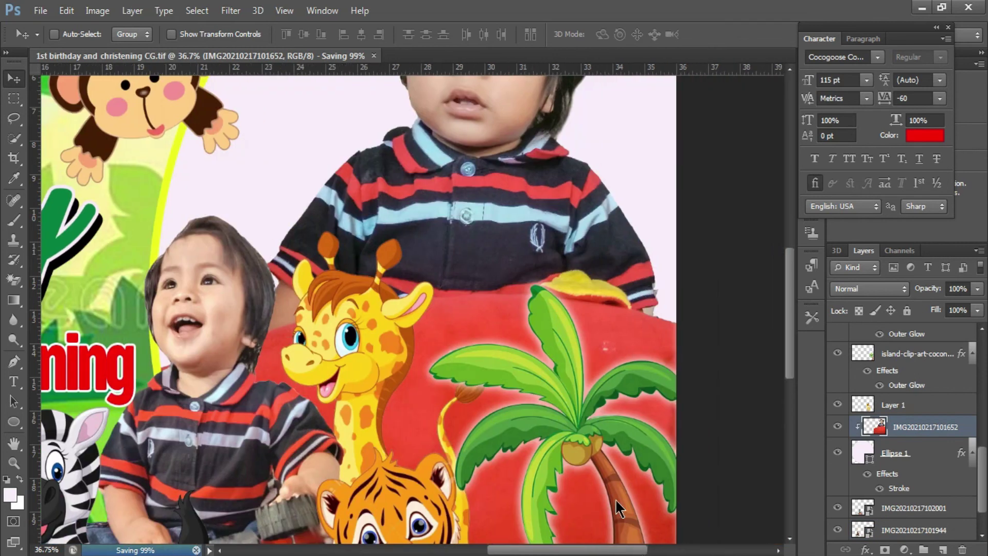
{"action": "key", "text": "e"}
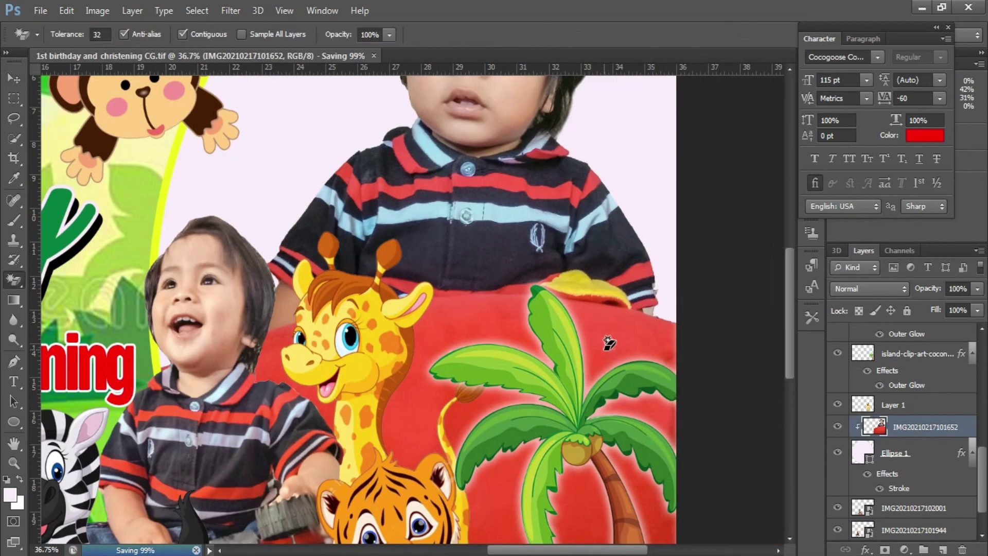
{"action": "right_click", "coordinate": [14, 280]}
{"action": "left_click", "coordinate": [40, 280]}
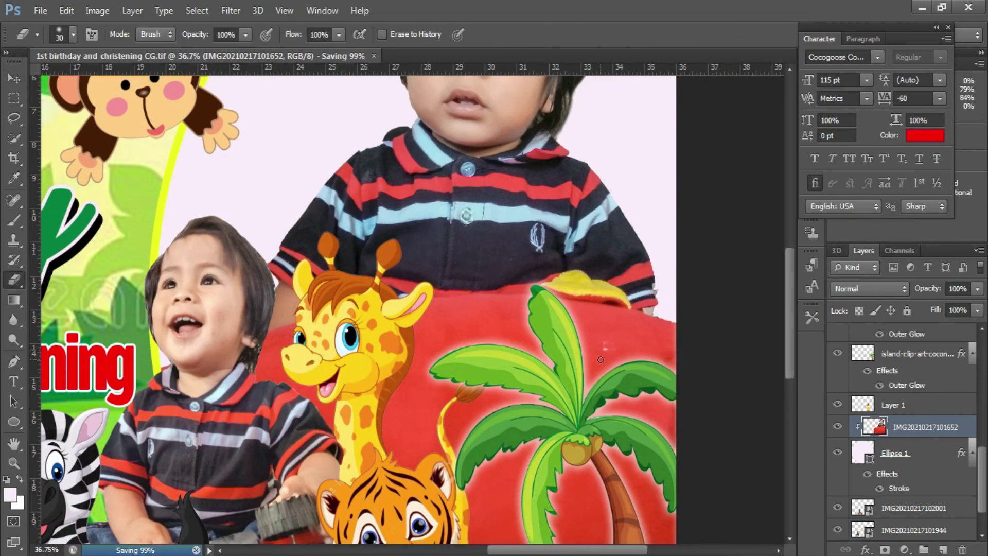
{"action": "left_click_drag", "start_coordinate": [598, 344], "coordinate": [603, 355]}
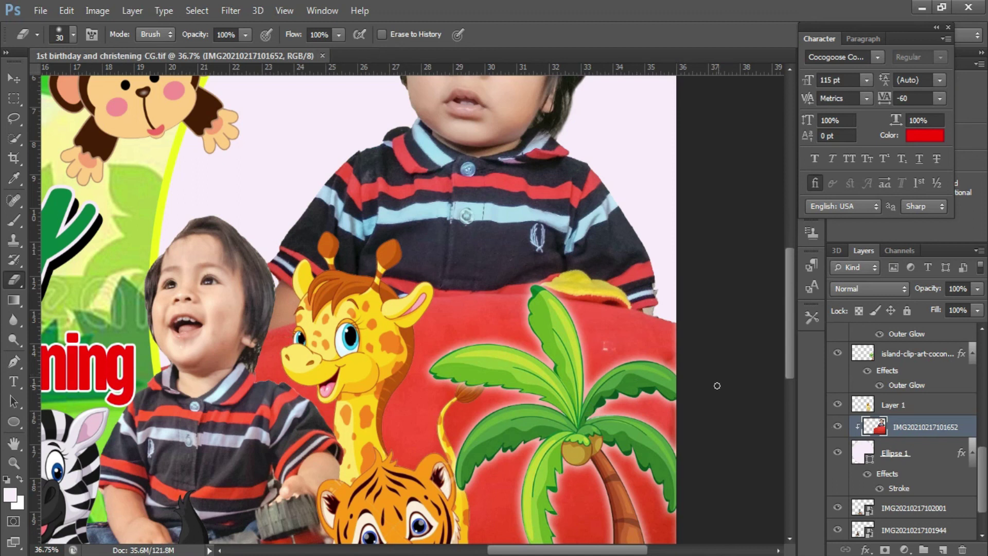
- Sample the red backdrop behind the right-hand palm tree as the paint colour
{"action": "scroll", "coordinate": [911, 456], "scroll_direction": "down", "scroll_amount": 2}
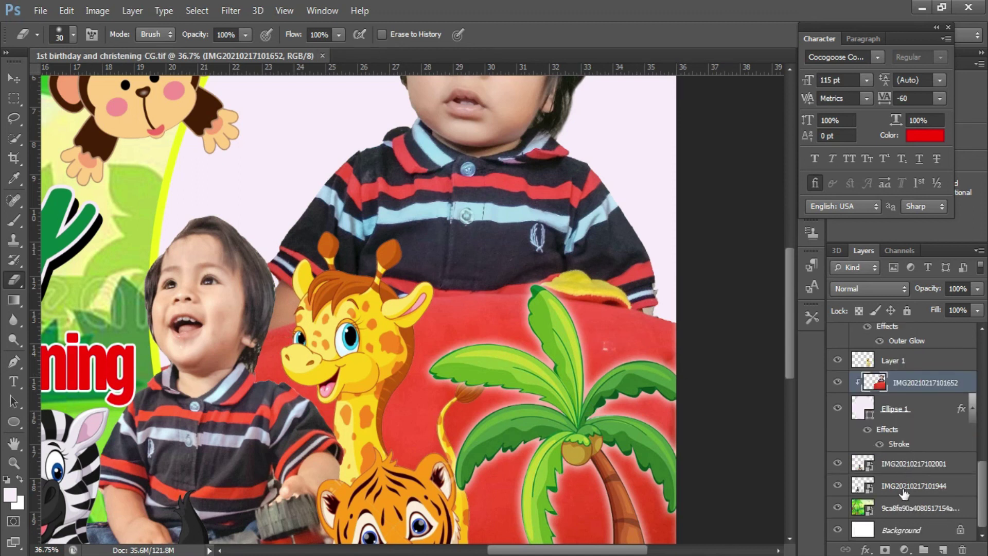
{"action": "key", "text": "v"}
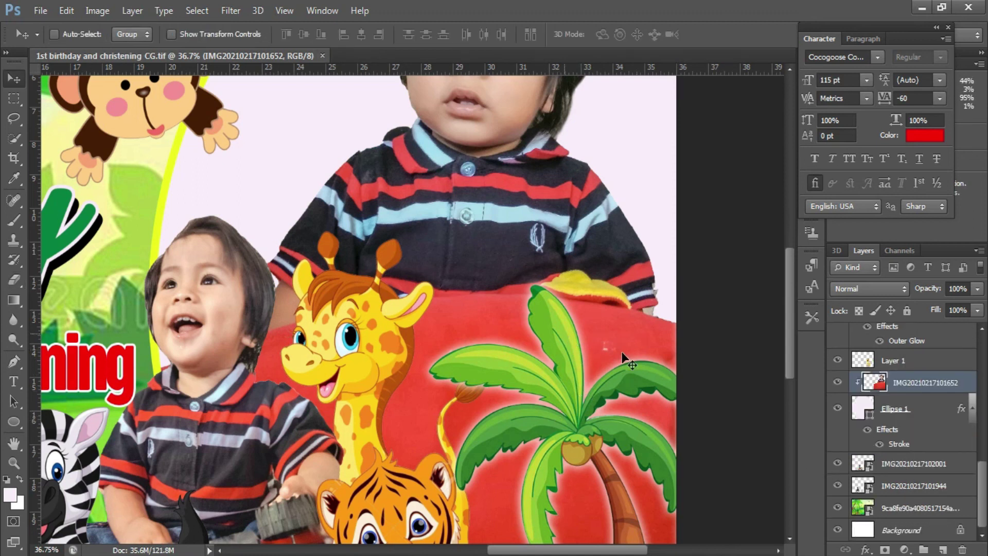
{"action": "right_click", "coordinate": [630, 371]}
{"action": "left_click", "coordinate": [665, 387]}
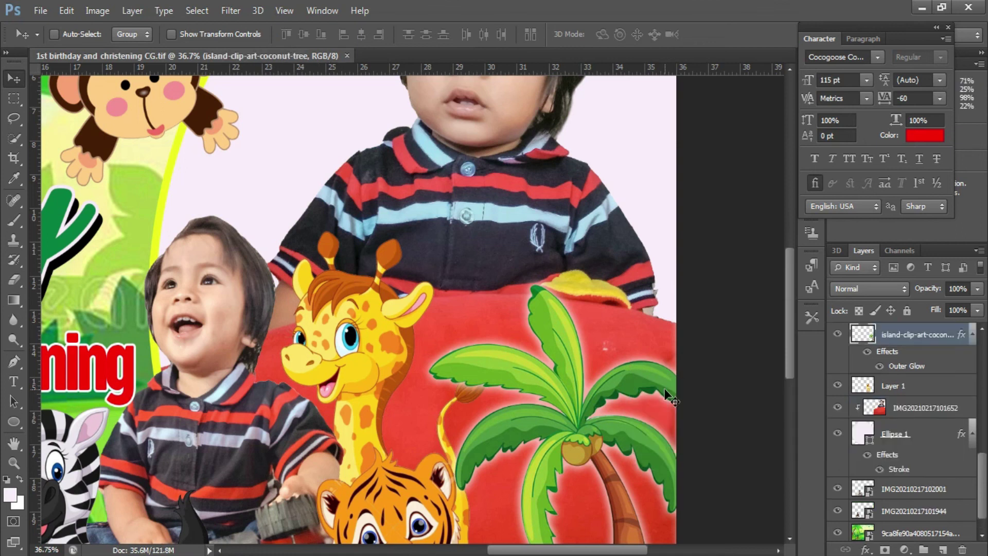
{"action": "key", "text": "e"}
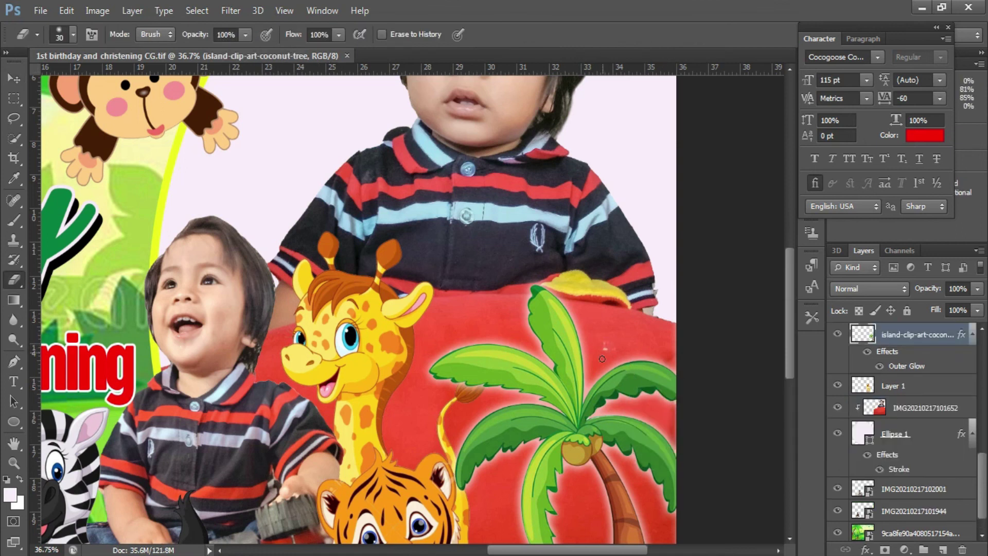
{"action": "left_click", "coordinate": [911, 408]}
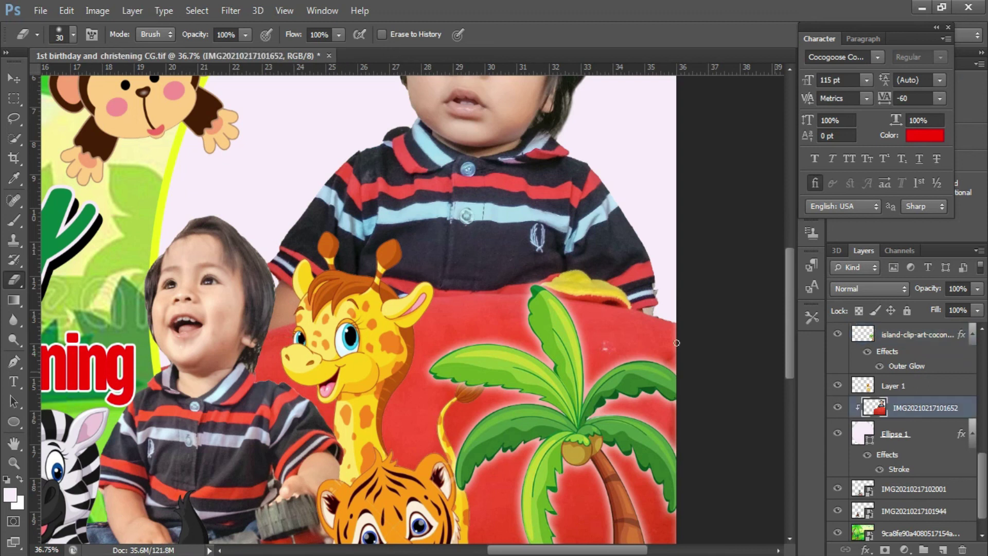
{"action": "key", "text": "i"}
{"action": "left_click", "coordinate": [628, 333]}
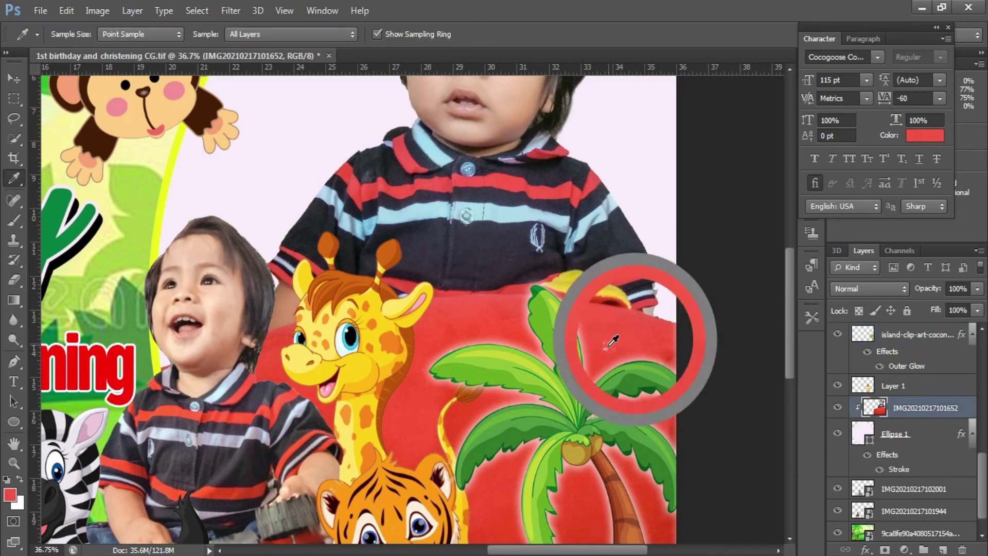
{"action": "key", "text": "e"}
- Switch to a 60 px soft-tipped Brush
{"action": "key", "text": "b"}
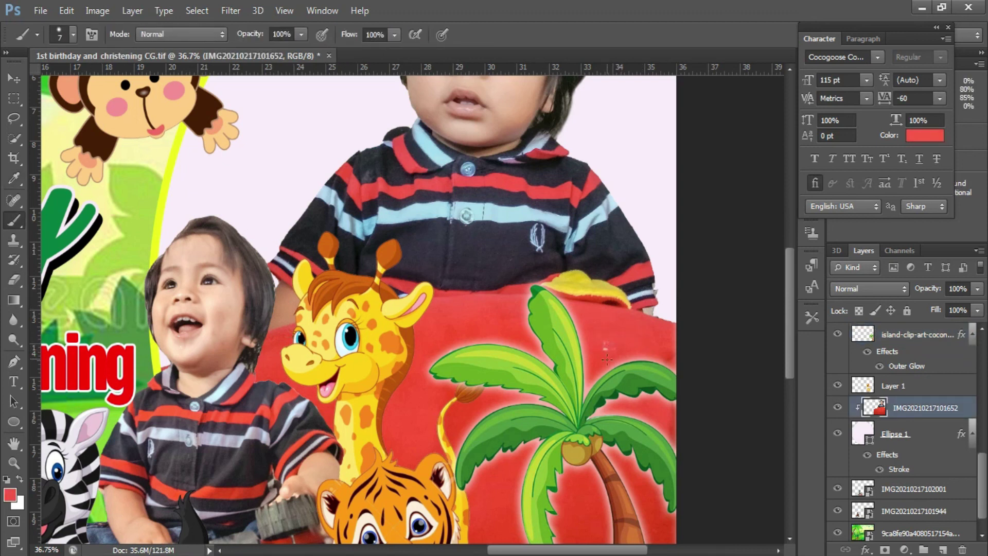
{"action": "key", "text": "bracketright"}
{"action": "key", "text": "bracketright"}
{"action": "key", "text": "bracketright"}
{"action": "right_click", "coordinate": [608, 397]}
{"action": "left_click", "coordinate": [637, 458]}
{"action": "left_click", "coordinate": [600, 354]}
- Fit the whole layout in the window and re-save over the TIFF file
{"action": "key", "text": "ctrl+0"}
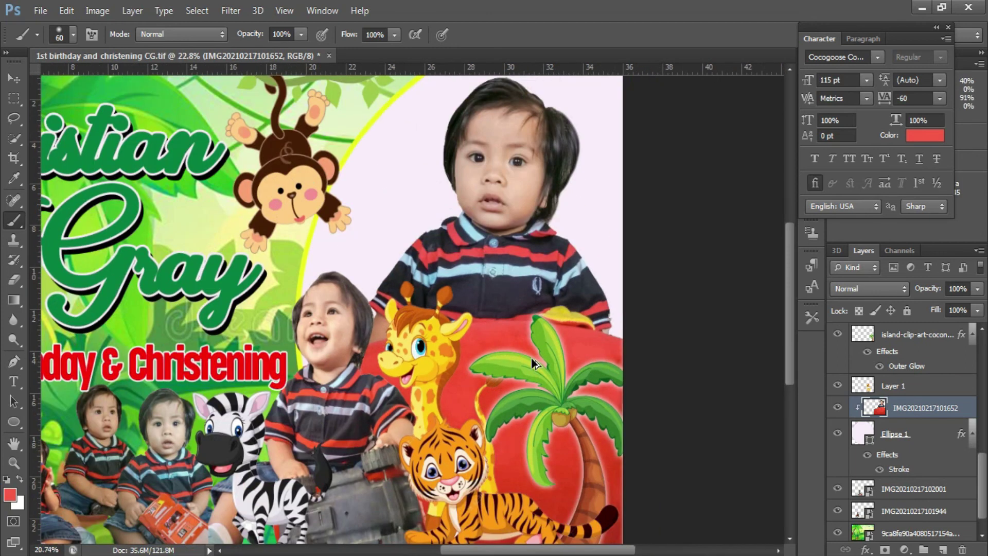
{"action": "key", "text": "ctrl+shift+s"}
{"action": "key", "text": "Return"}
{"action": "key", "text": "Return"}
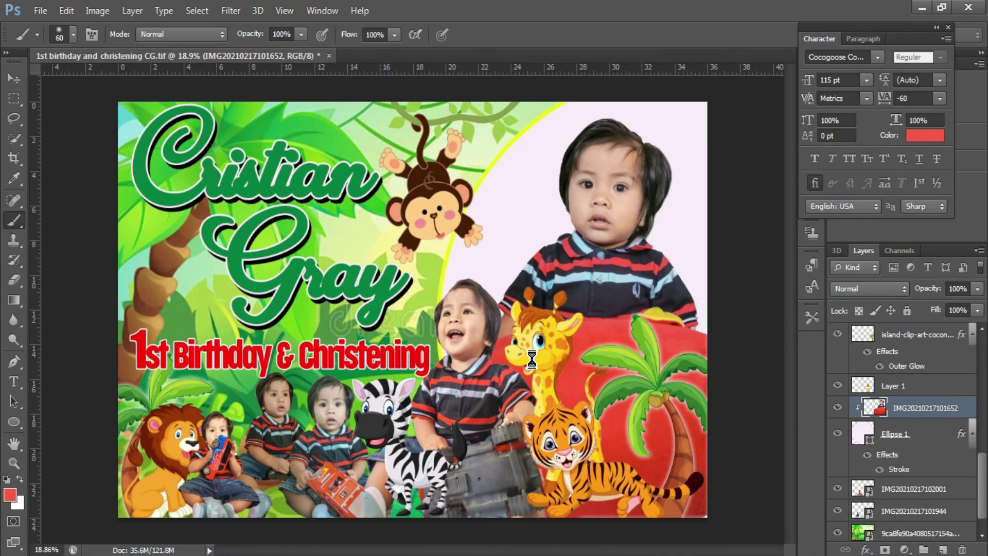